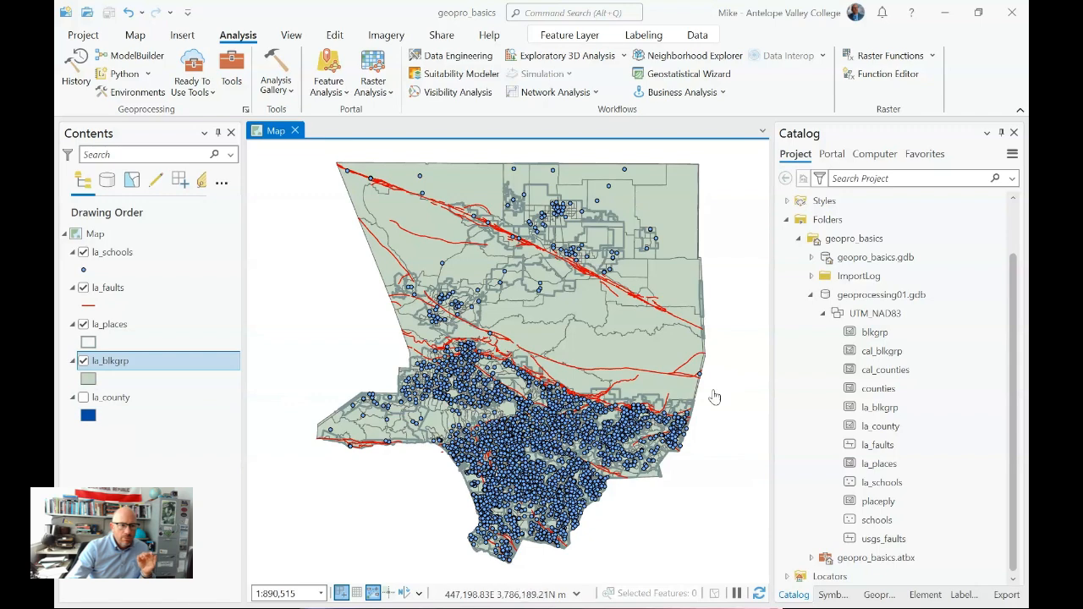
Hide the la_schools and la_faults layers on the map
left_click(83, 253)
left_click(83, 253)
left_click(83, 289)
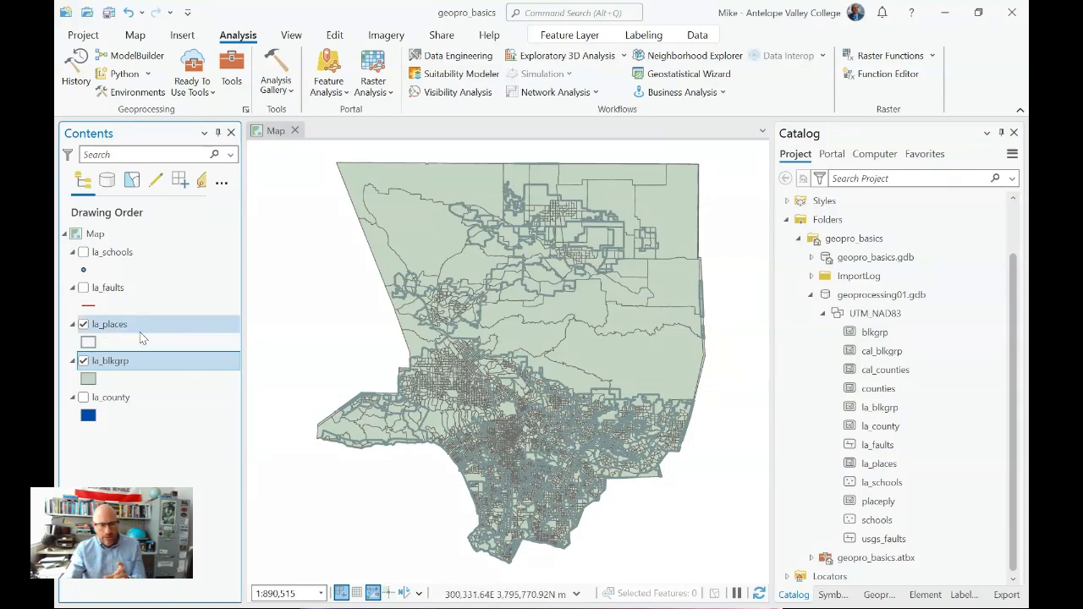
Inspect the fill color options of the la_places polygon symbol without changing them
left_click(88, 343)
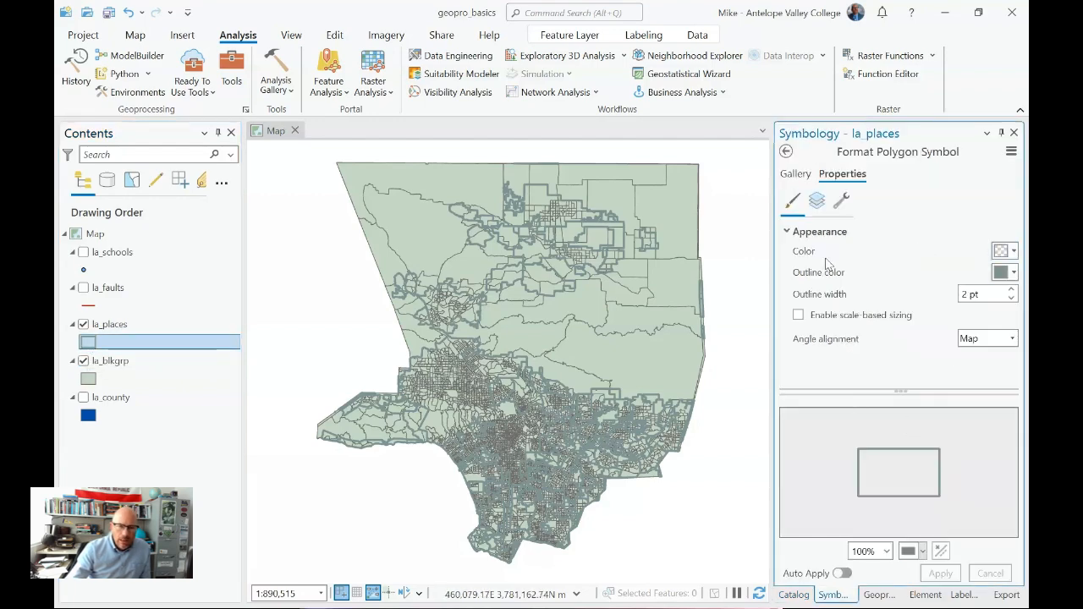
left_click(1010, 253)
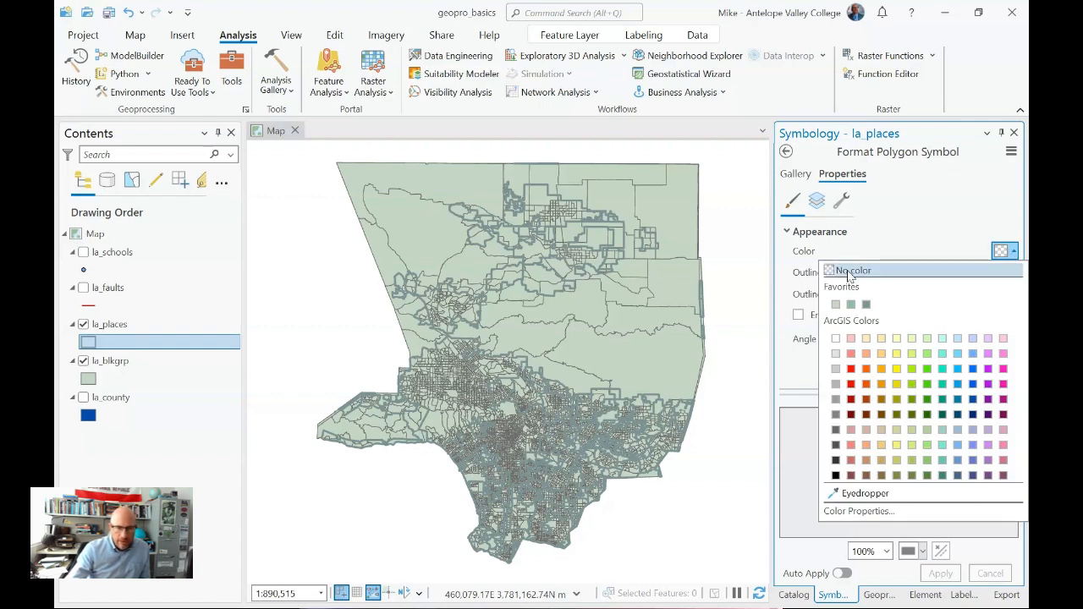
left_click(888, 242)
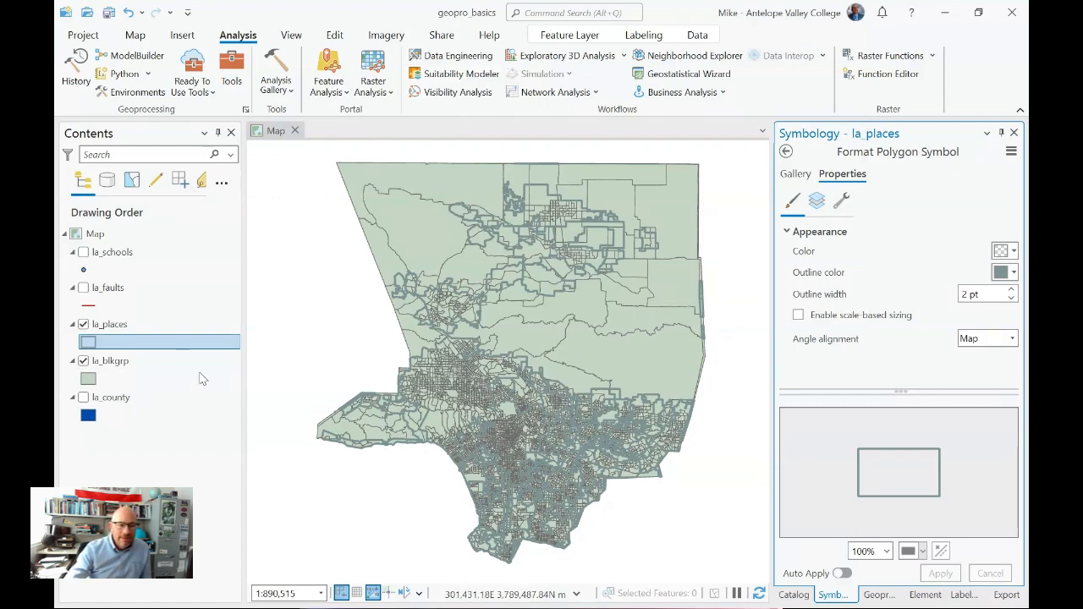
Make la_blkgrp the active layer and hide the la_places layer so only the block group boundaries show
left_click(125, 364)
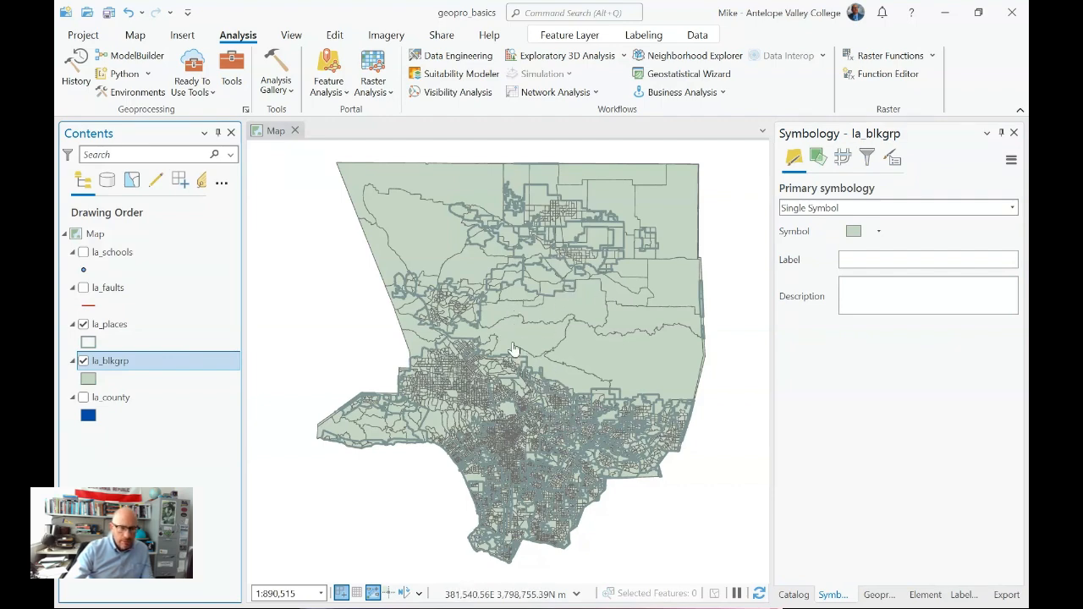
scroll(580, 413, "up", 3)
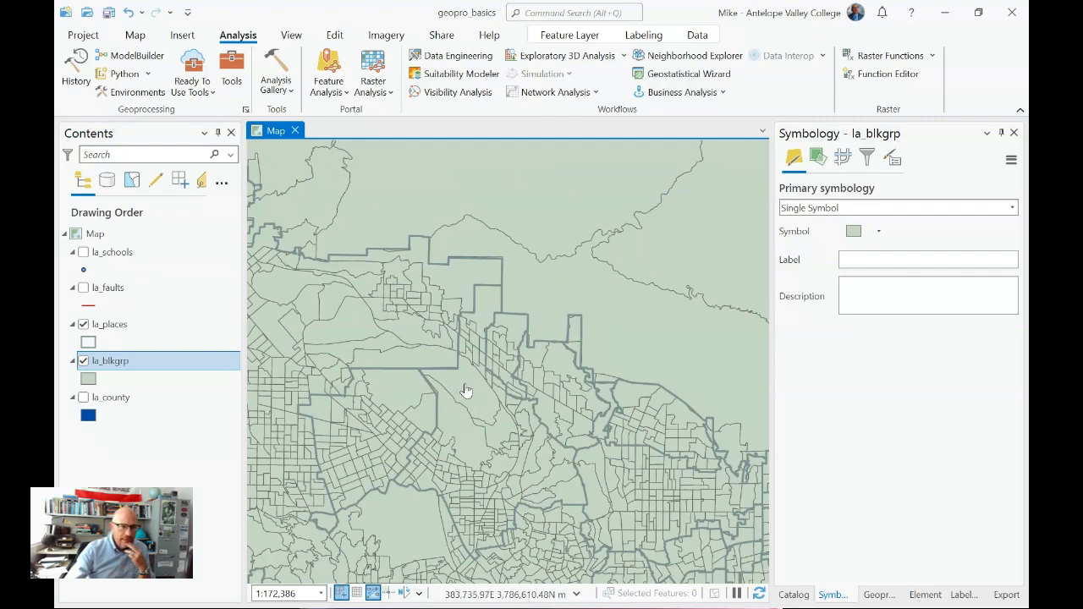
left_click(83, 324)
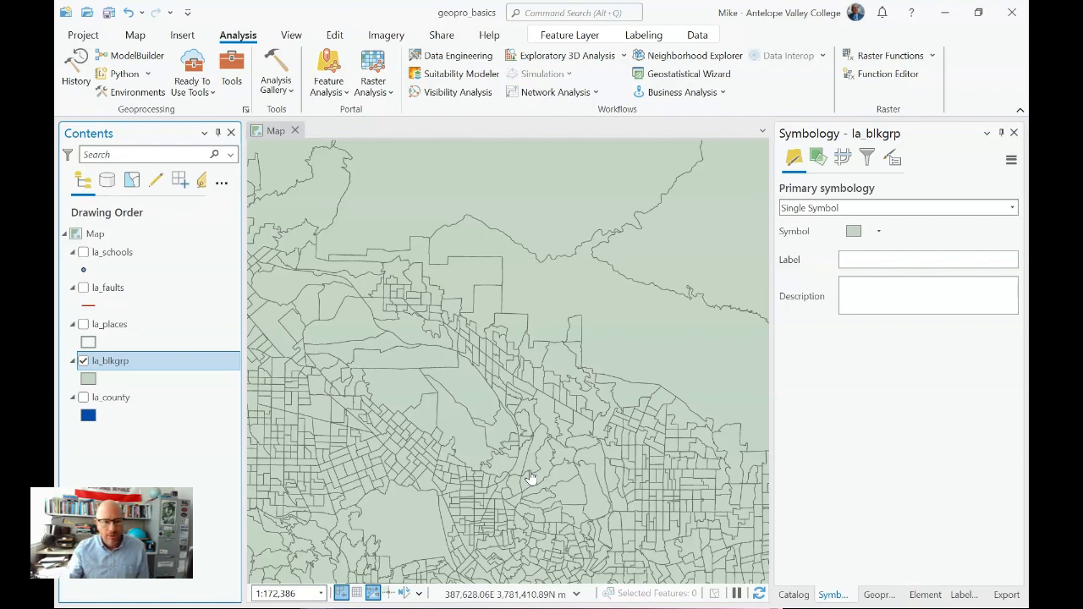
Identify a block group on the map and review its population, race, age and household attributes in an enlarged pop-up
left_click(546, 410)
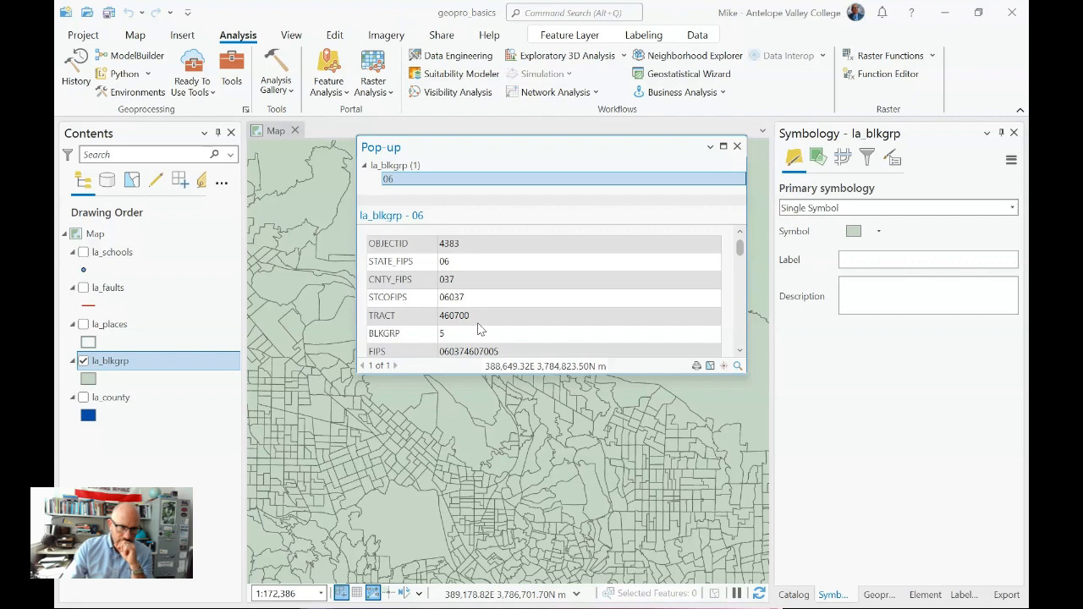
scroll(499, 308, "down", 2)
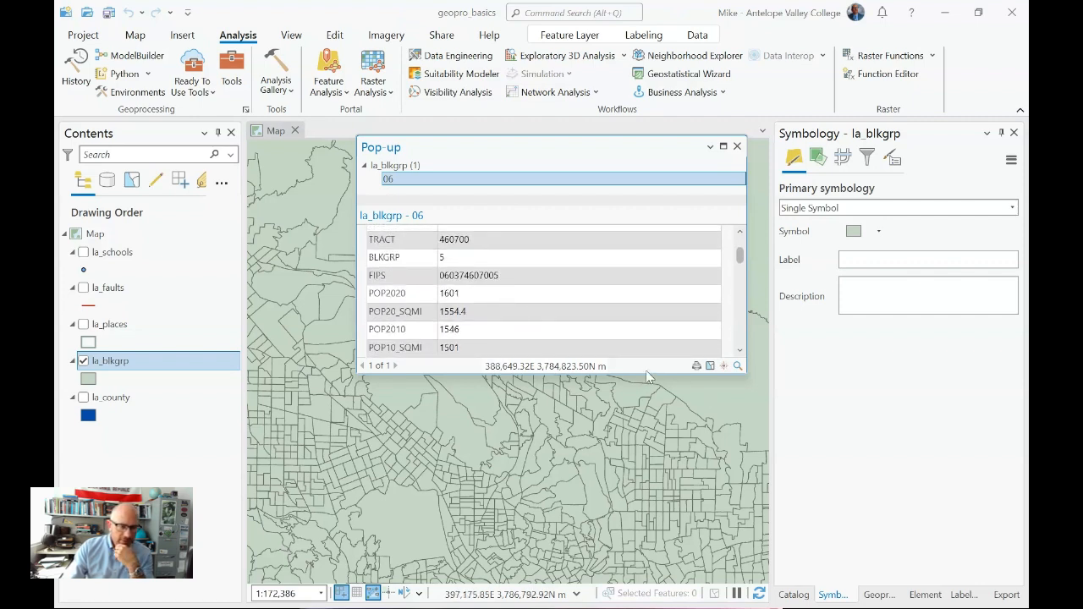
left_click_drag(647, 373, 643, 555)
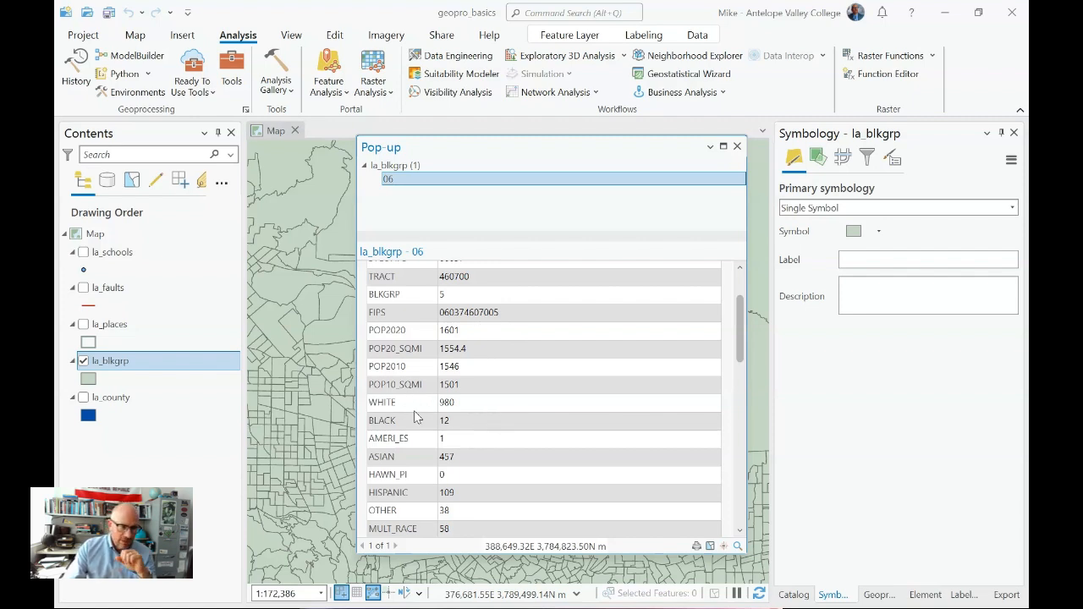
scroll(469, 470, "down", 3)
scroll(473, 480, "down", 2)
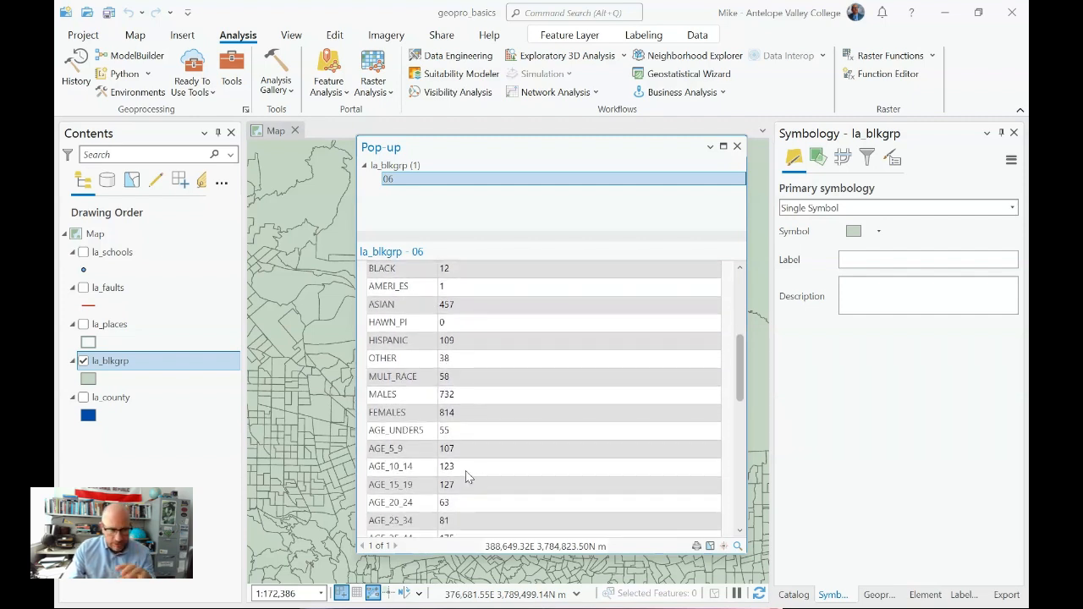
scroll(452, 433, "down", 2)
scroll(508, 389, "down", 4)
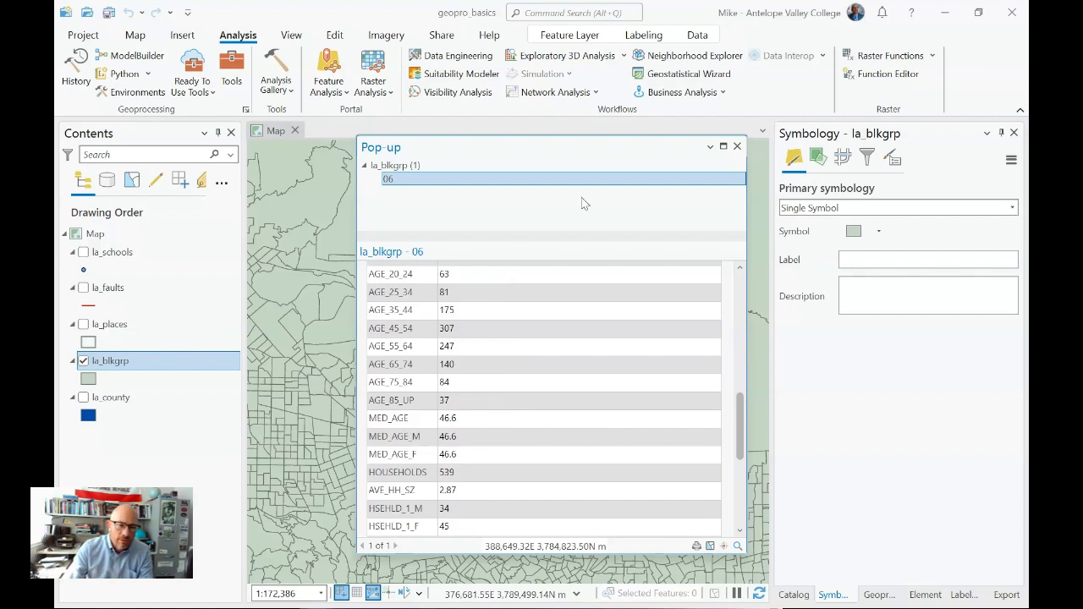
left_click(737, 146)
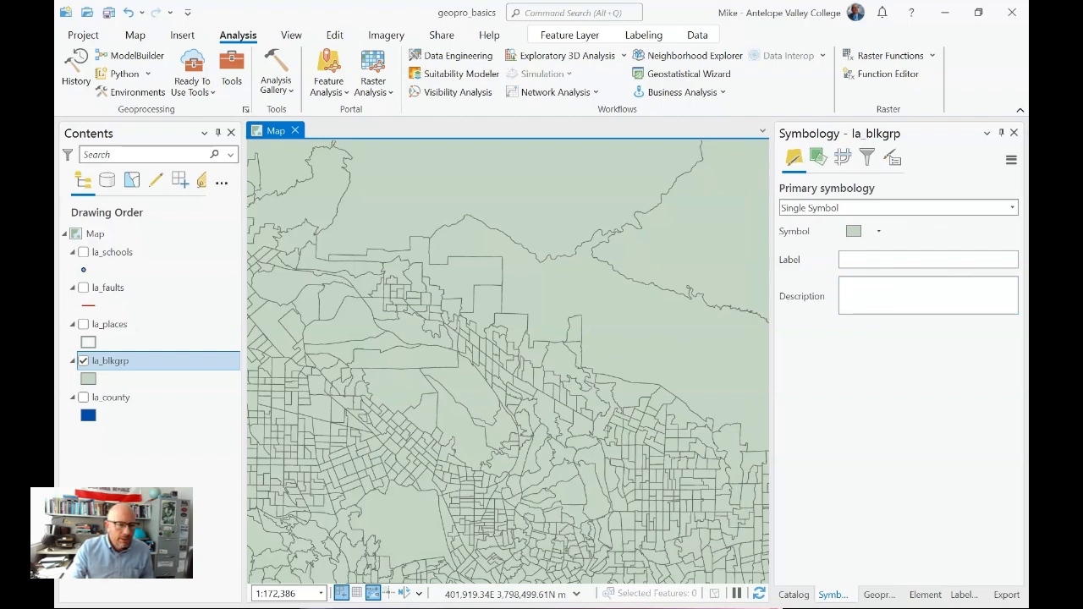
Symbolize la_blkgrp with Graduated Colors on the POP2020 field, using the pale-yellow-to-brown color scheme
left_click(1011, 209)
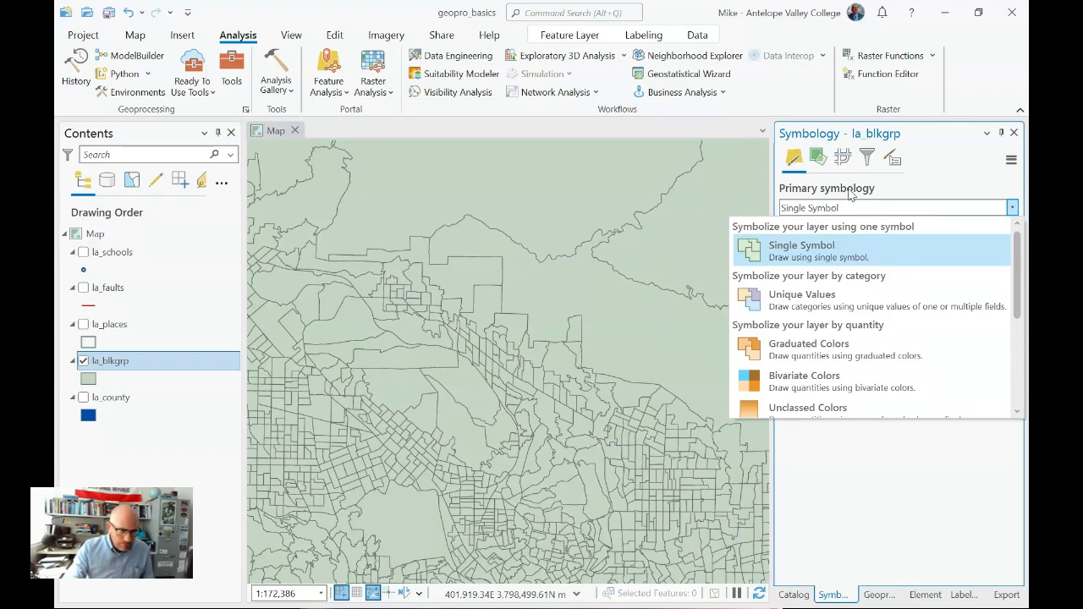
left_click(829, 357)
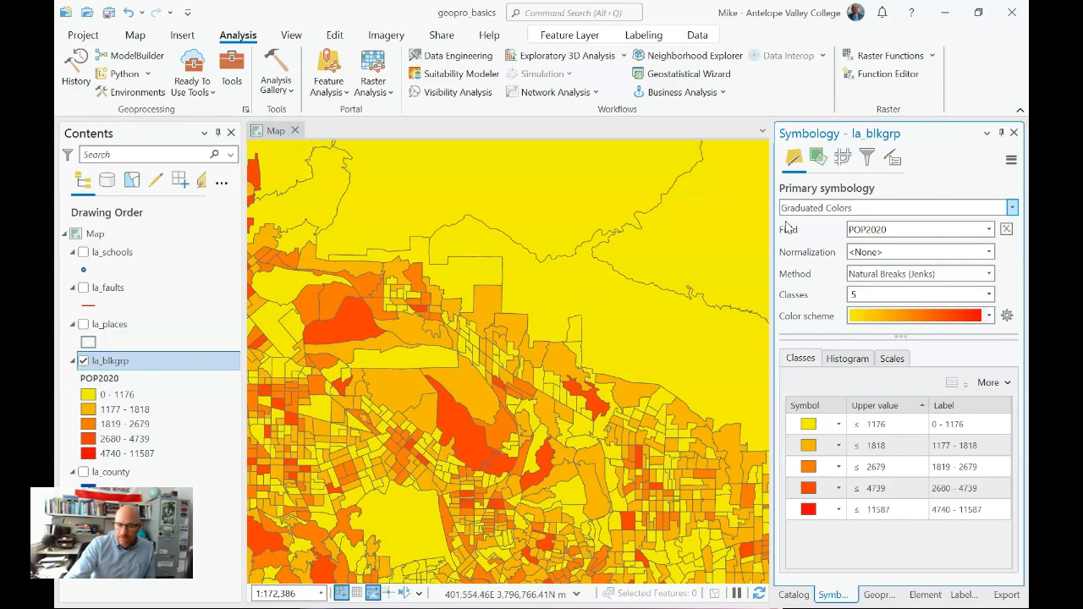
left_click(989, 316)
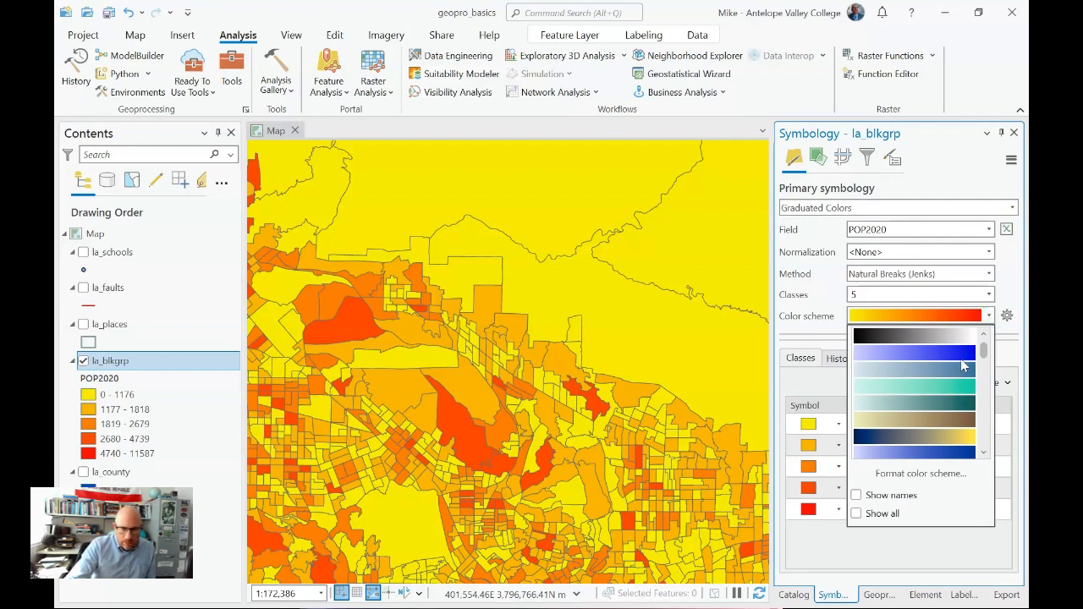
left_click(954, 413)
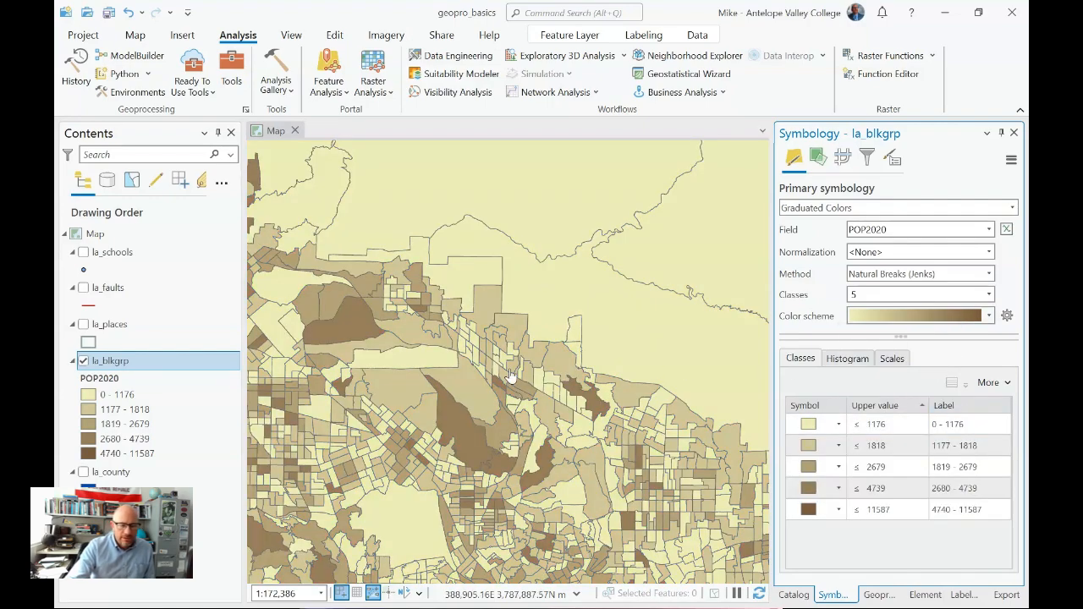
Examine how the 2020 population classes are distributed among block groups across the county at different scales
scroll(497, 387, "down", 2)
scroll(498, 387, "down", 2)
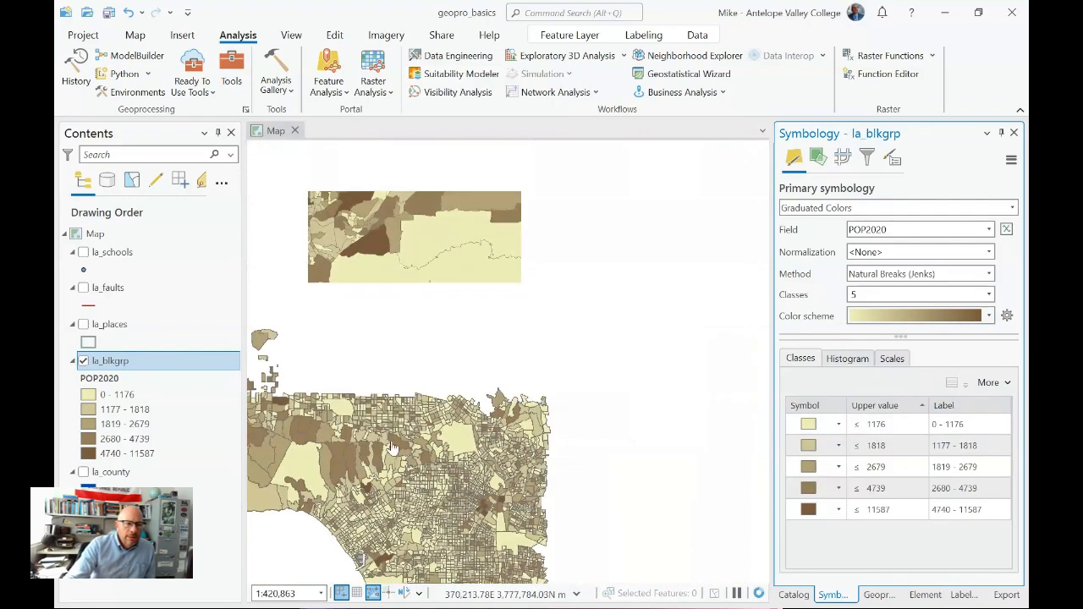
scroll(406, 422, "down", 2)
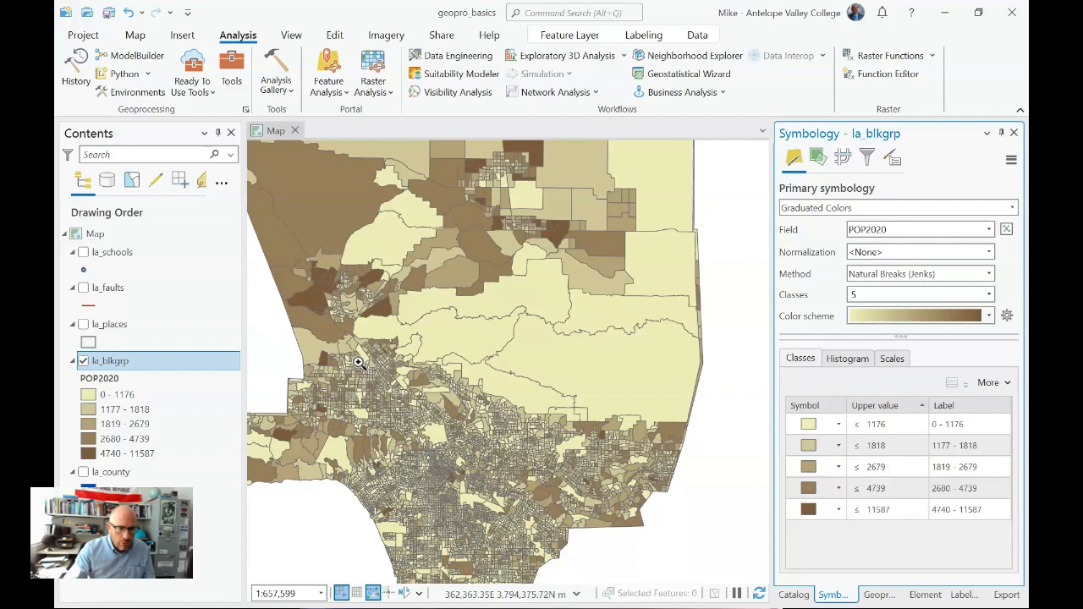
scroll(514, 487, "up", 2)
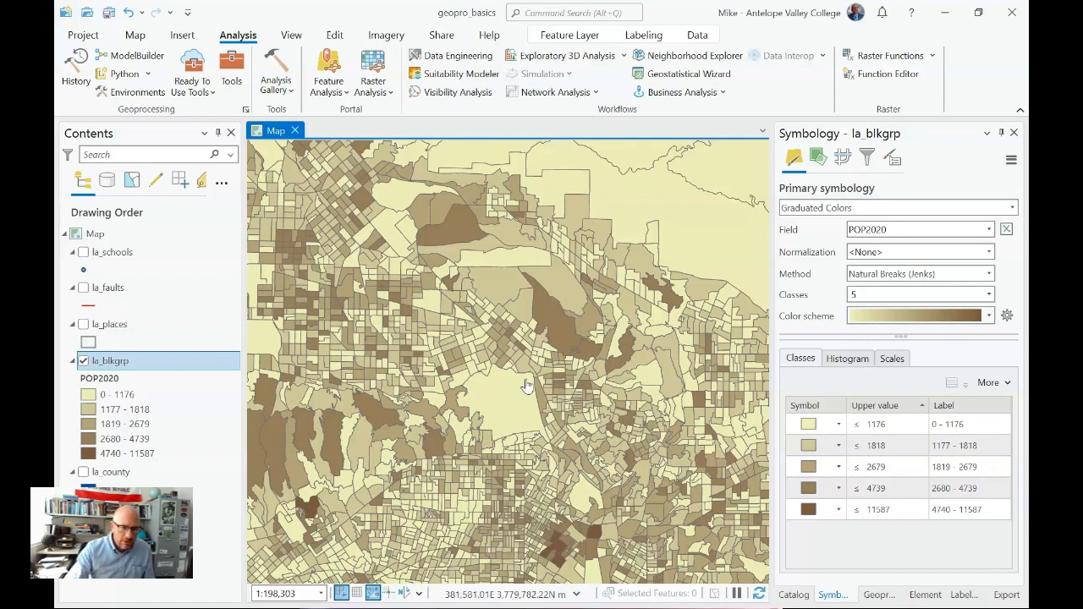
left_click_drag(630, 487, 434, 247)
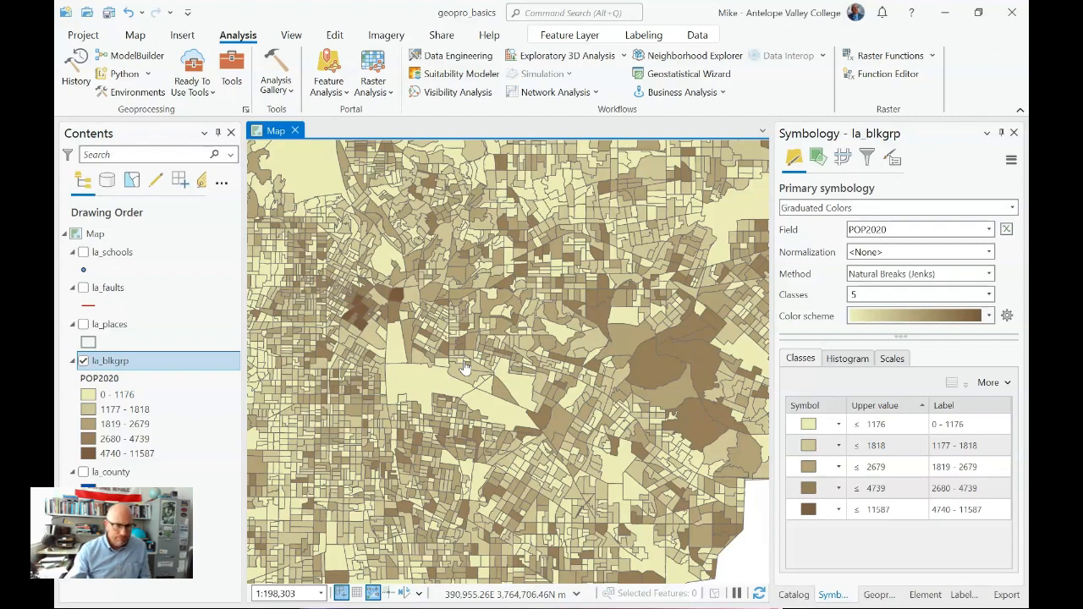
scroll(448, 370, "down", 2)
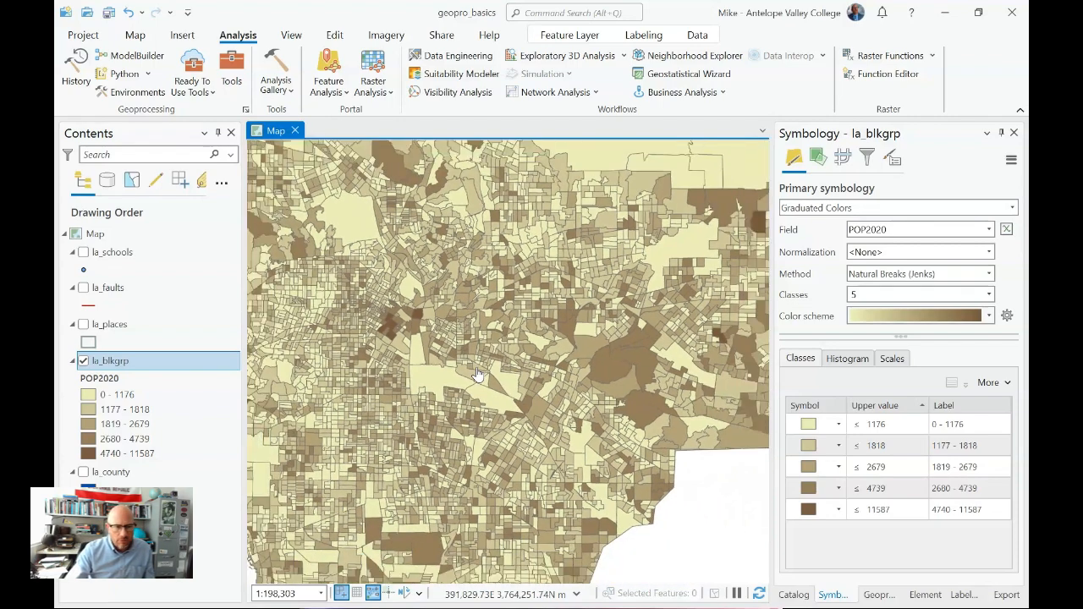
scroll(440, 373, "down", 2)
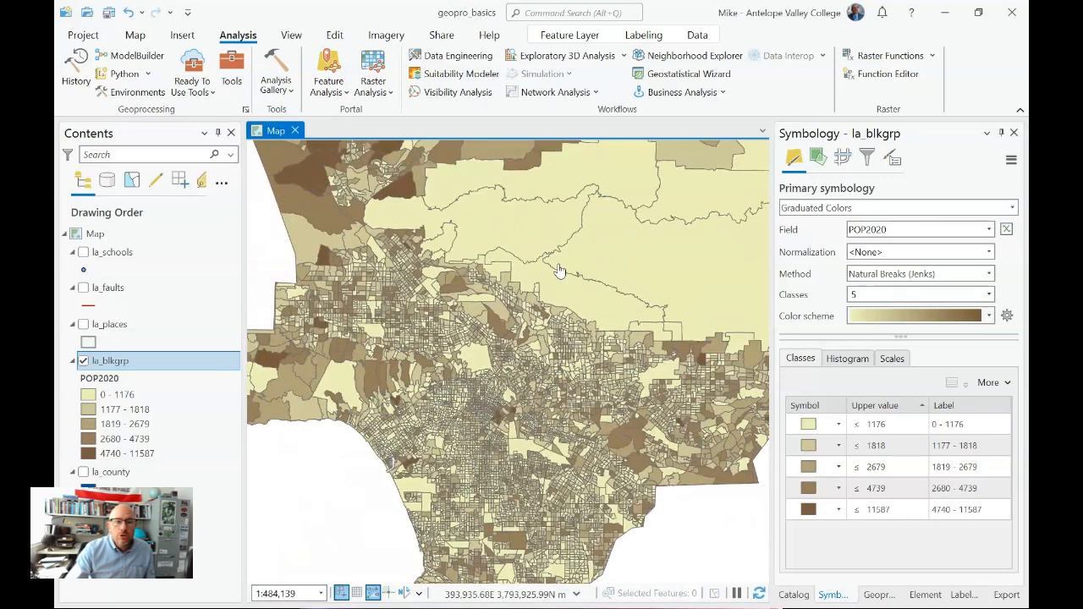
scroll(560, 272, "down", 2)
left_click_drag(594, 257, 570, 368)
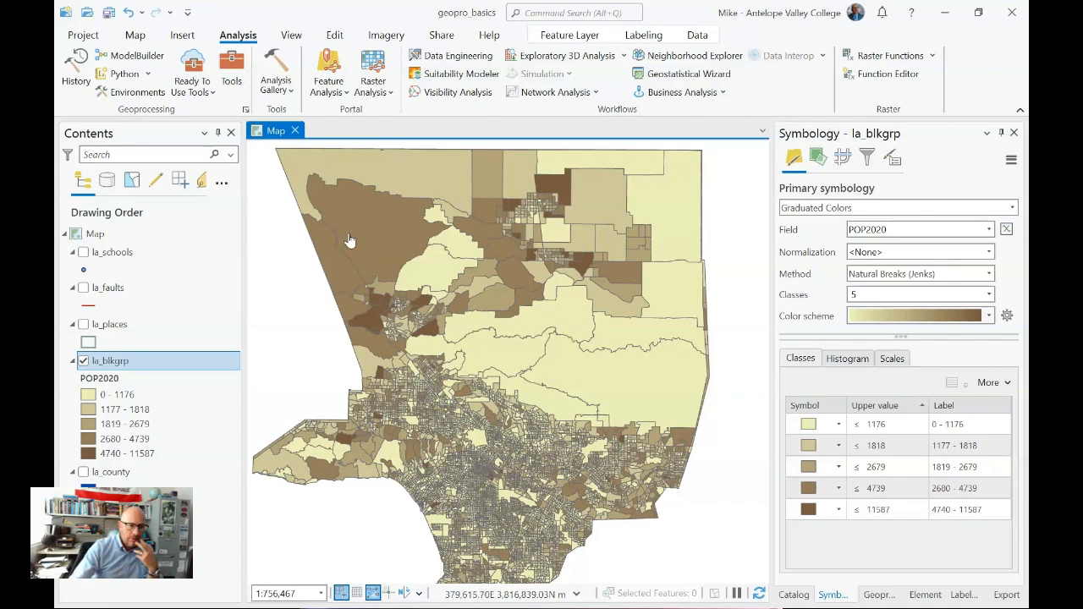
Show the la_faults layer again and start a new definition query for the la_blkgrp layer
left_click(83, 289)
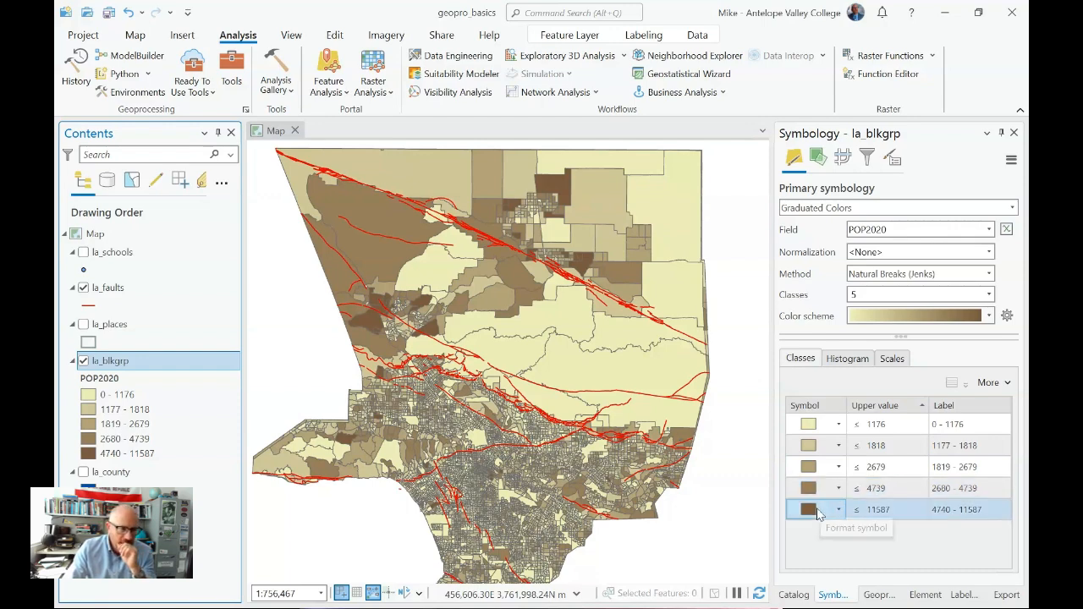
right_click(178, 360)
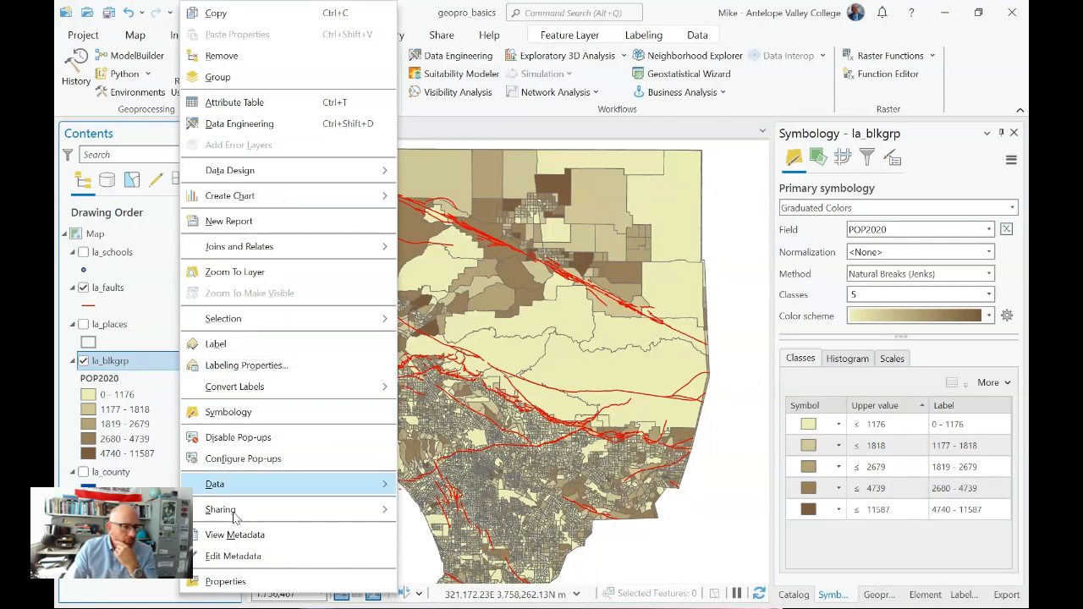
left_click(225, 581)
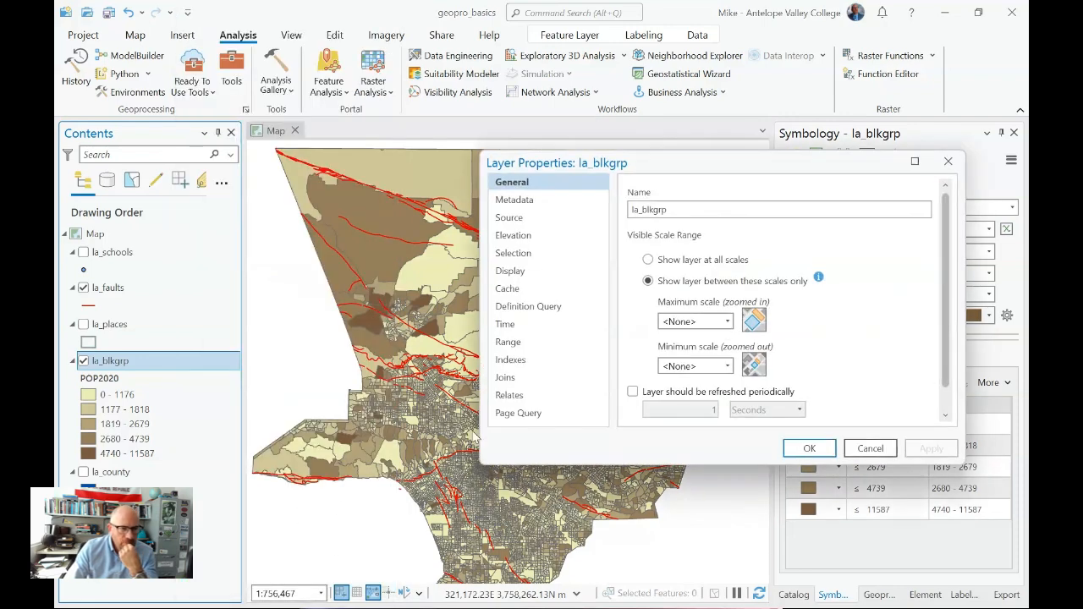
left_click(542, 308)
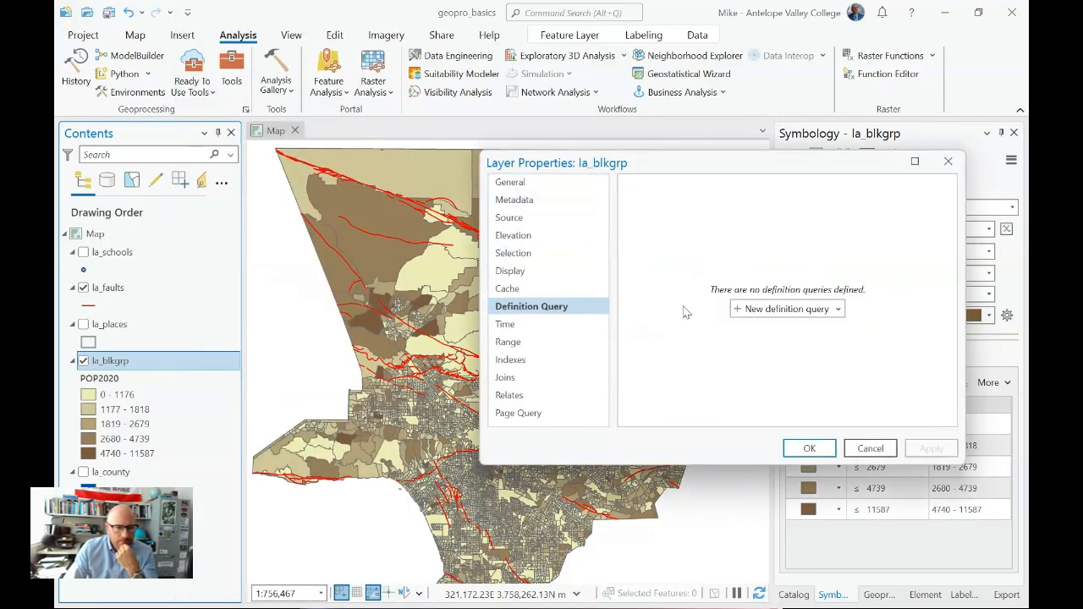
left_click(790, 311)
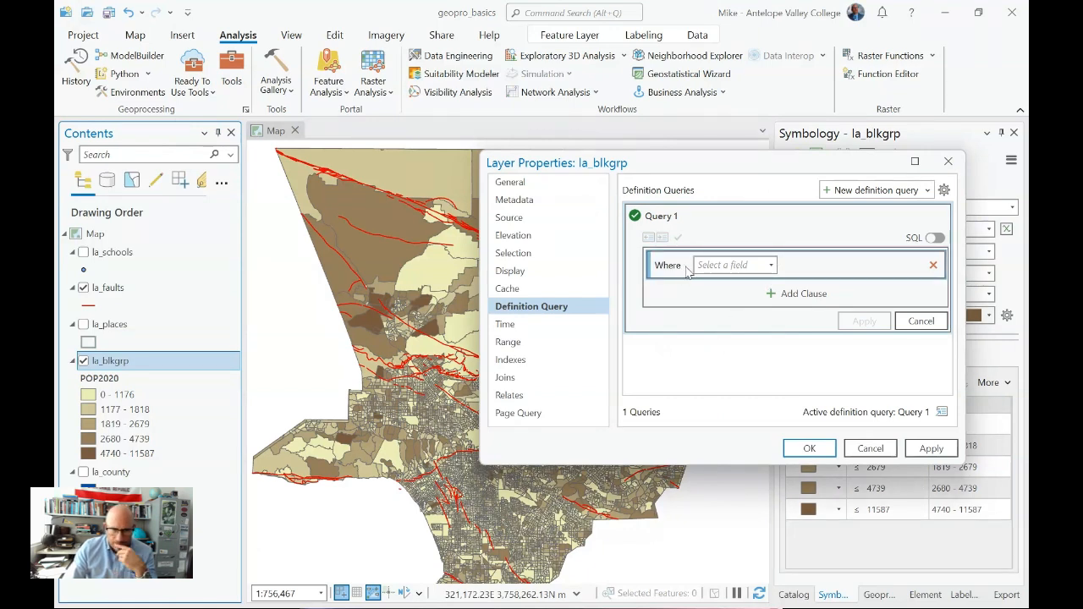
Filter la_blkgrp with a definition query where POP2020 is greater than or equal to 3000, and apply it to the layer
left_click(772, 264)
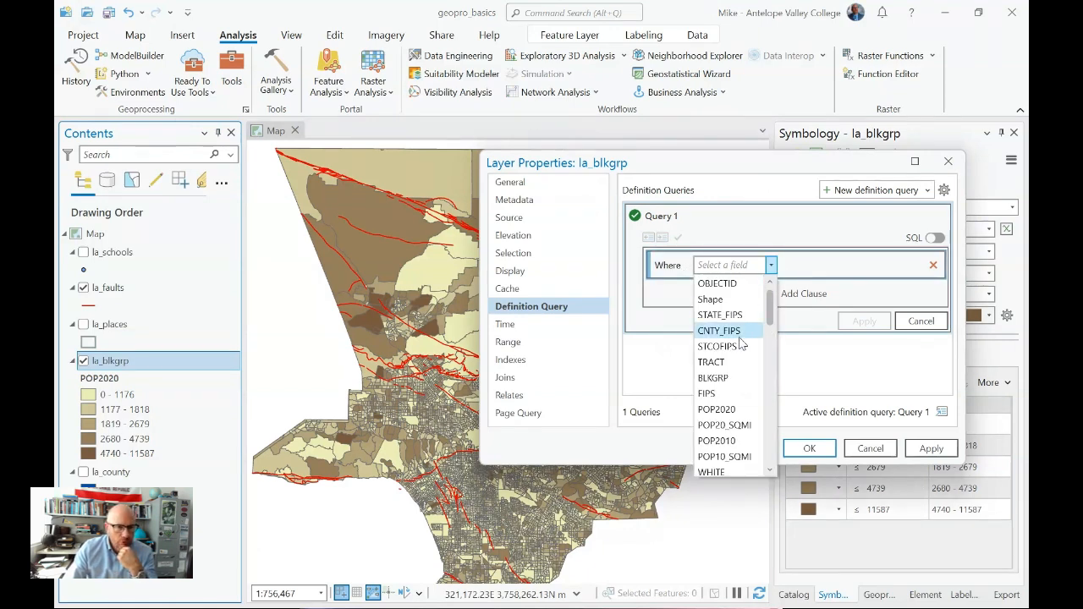
left_click(717, 409)
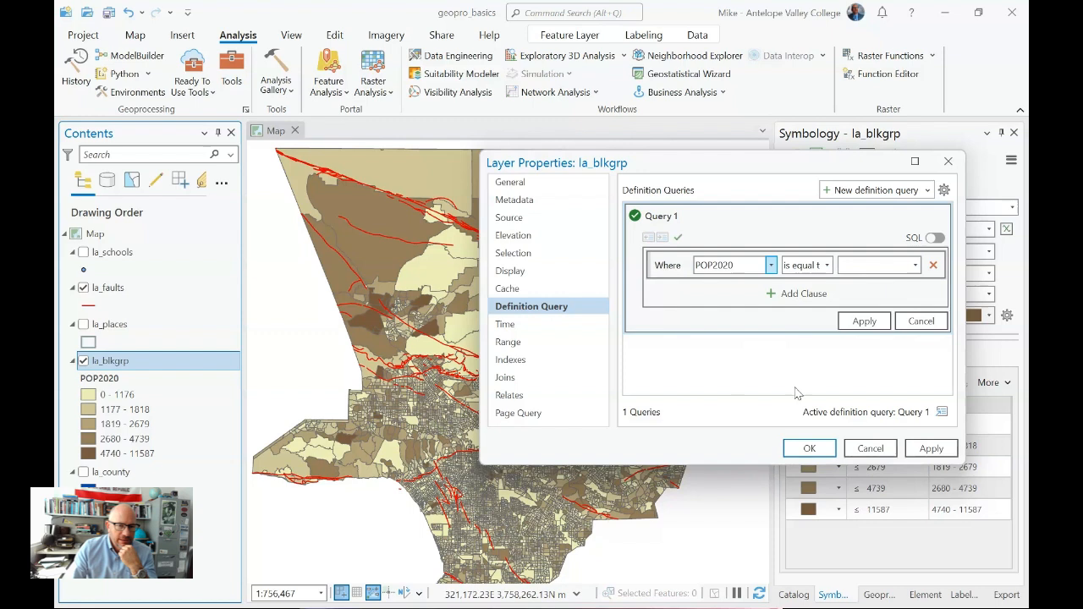
left_click(827, 264)
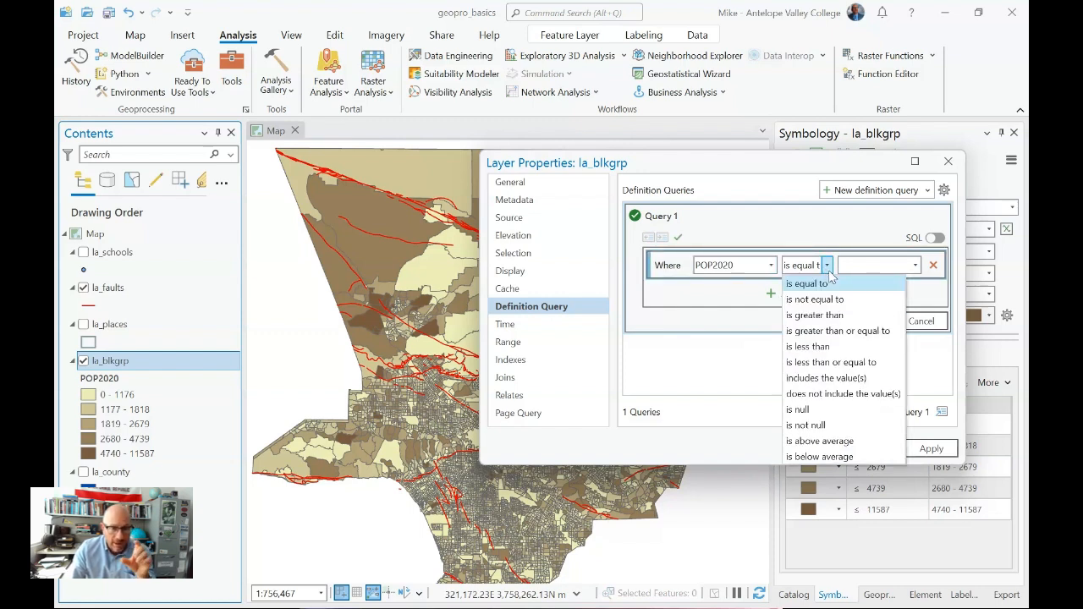
left_click(812, 332)
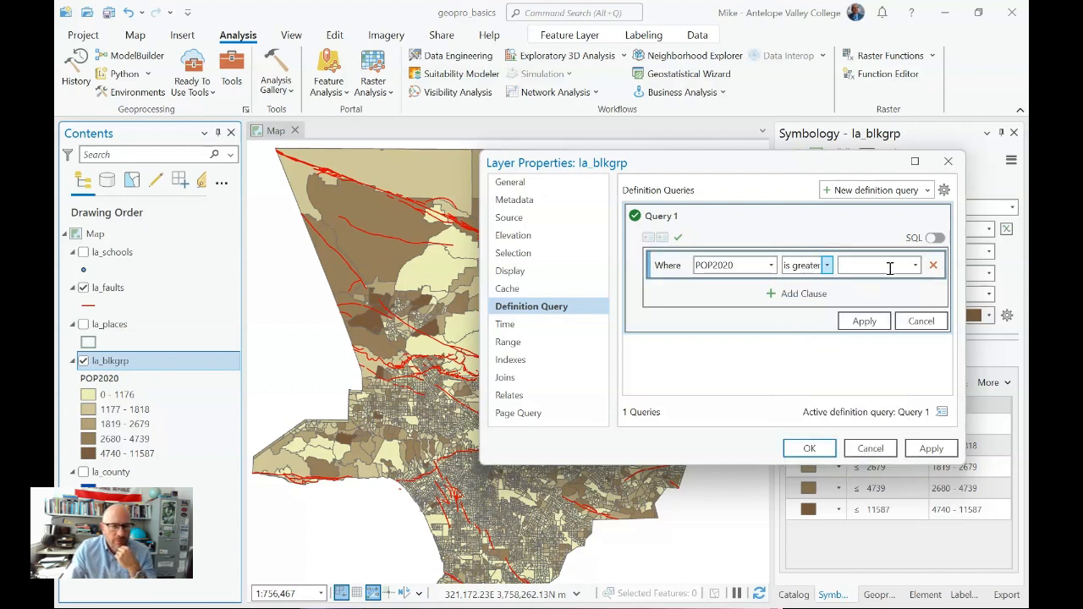
left_click(915, 265)
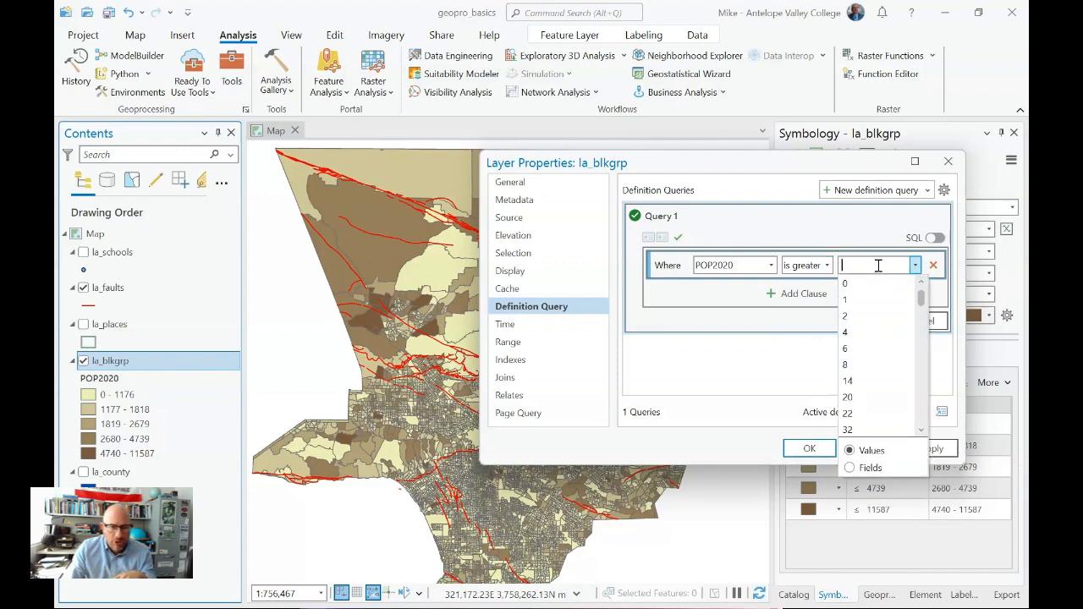
left_click(878, 266)
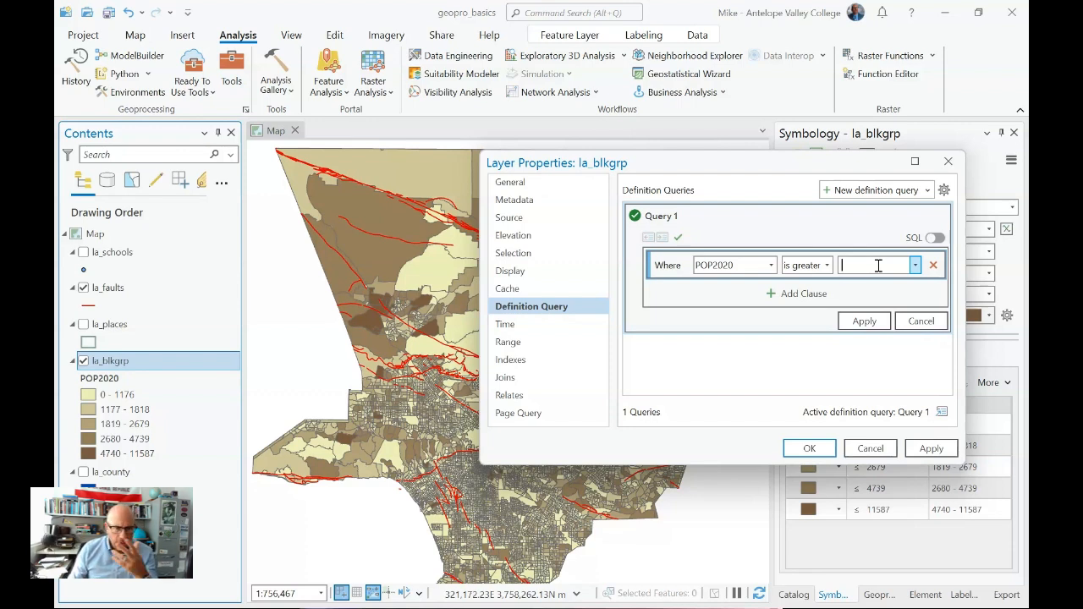
type("3004")
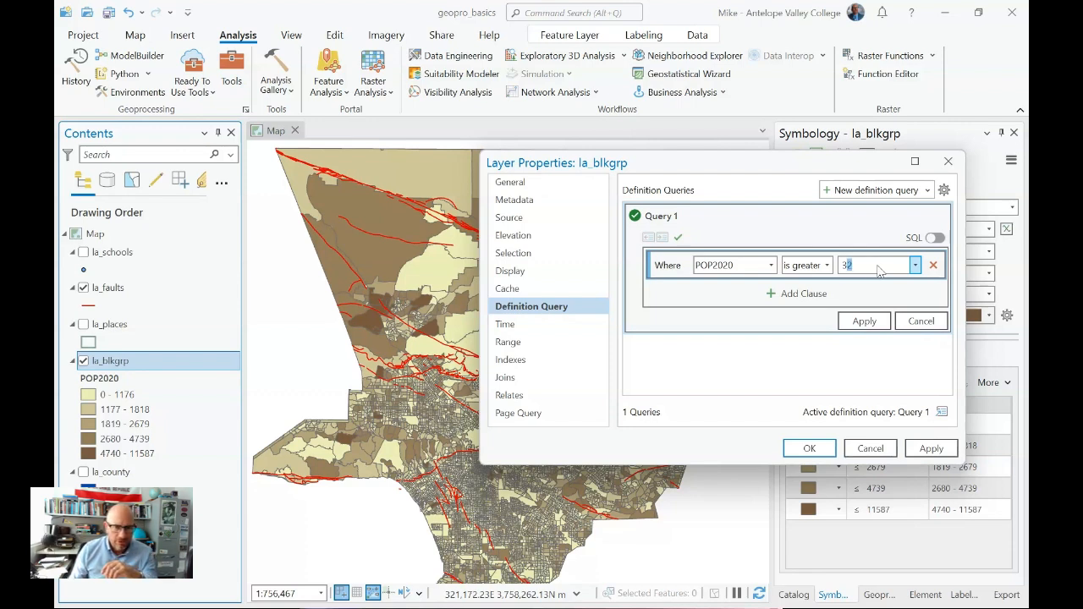
type("000")
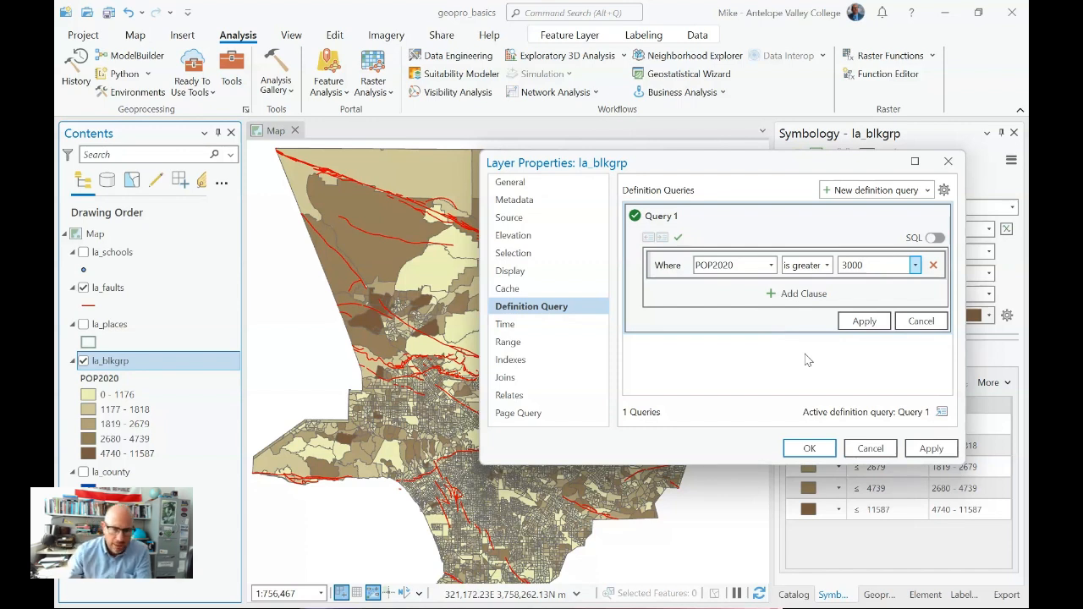
left_click(867, 320)
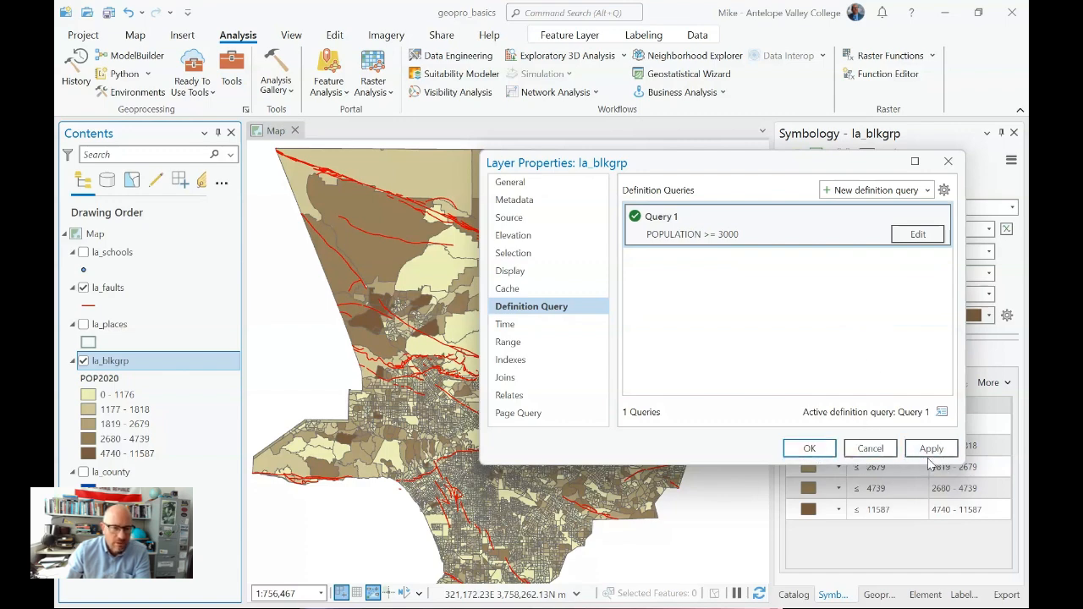
left_click(812, 448)
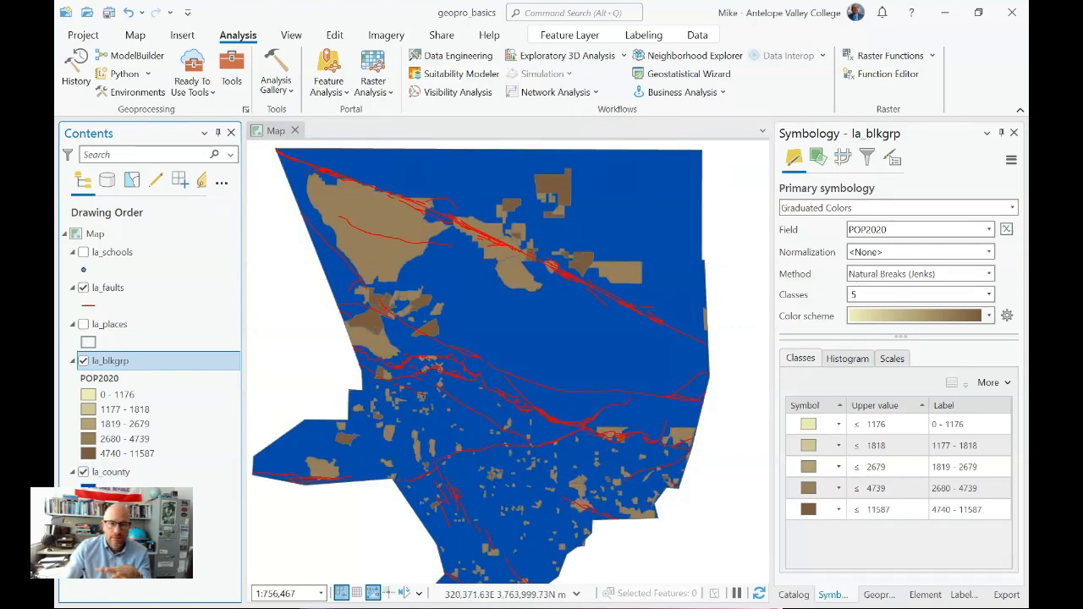
Change the la_county polygon fill to a light blue and apply the new symbol
left_click(88, 491)
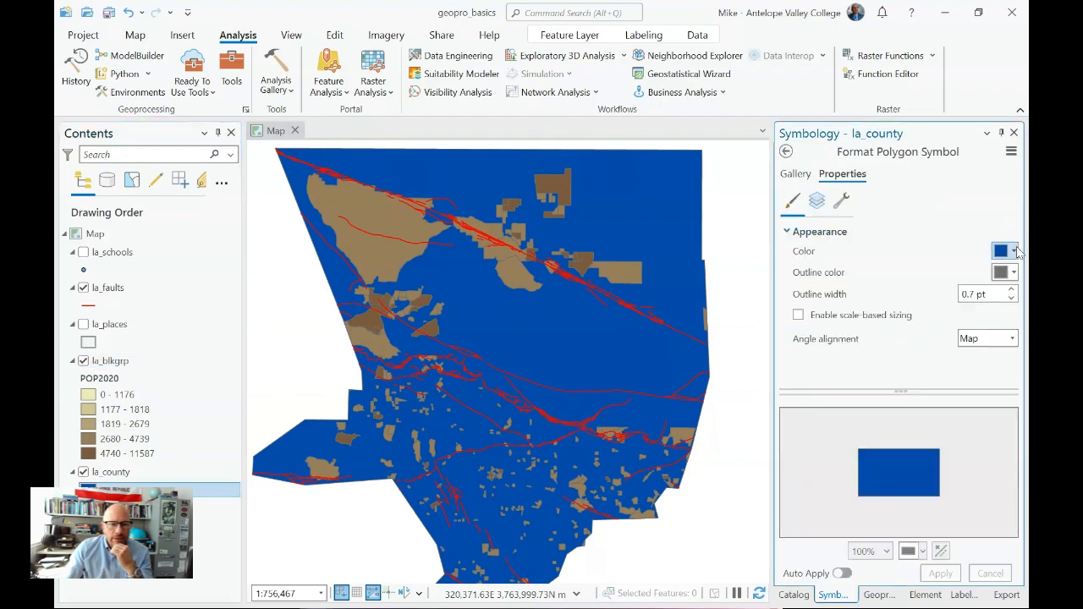
left_click(1015, 251)
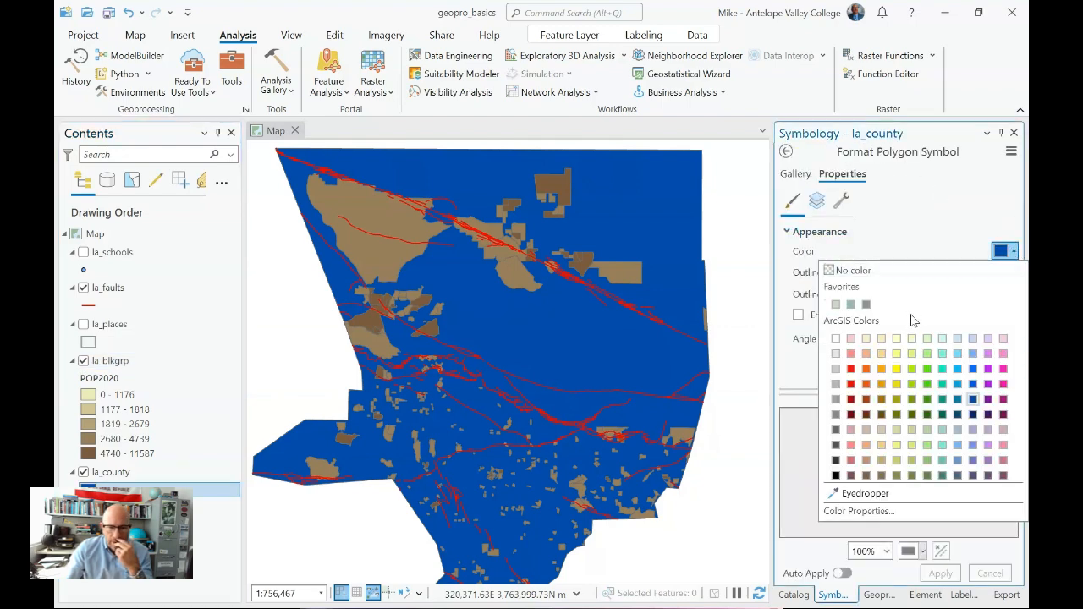
left_click(972, 353)
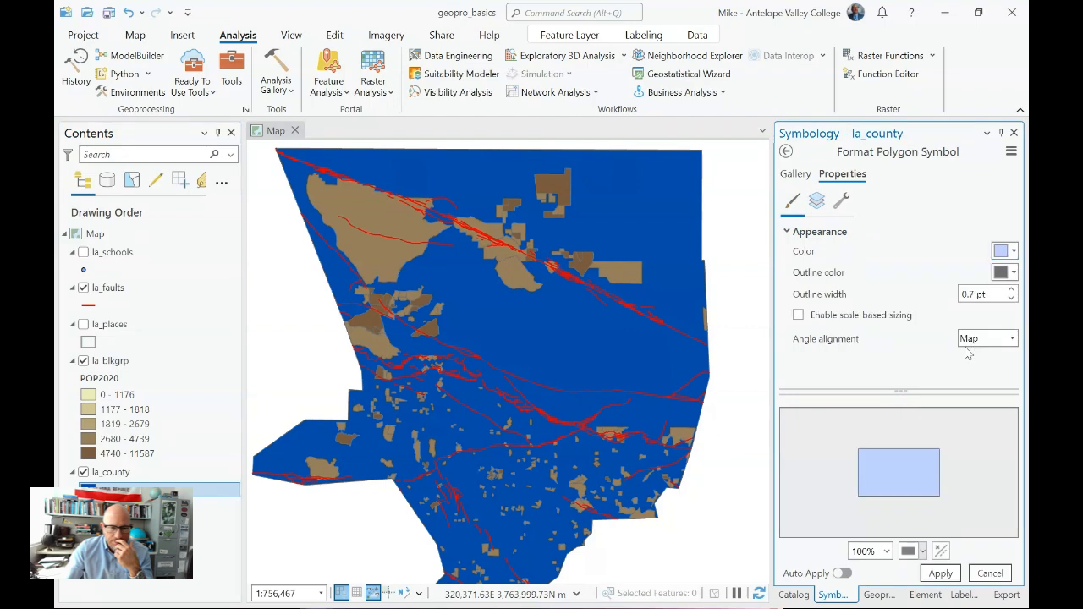
left_click(942, 575)
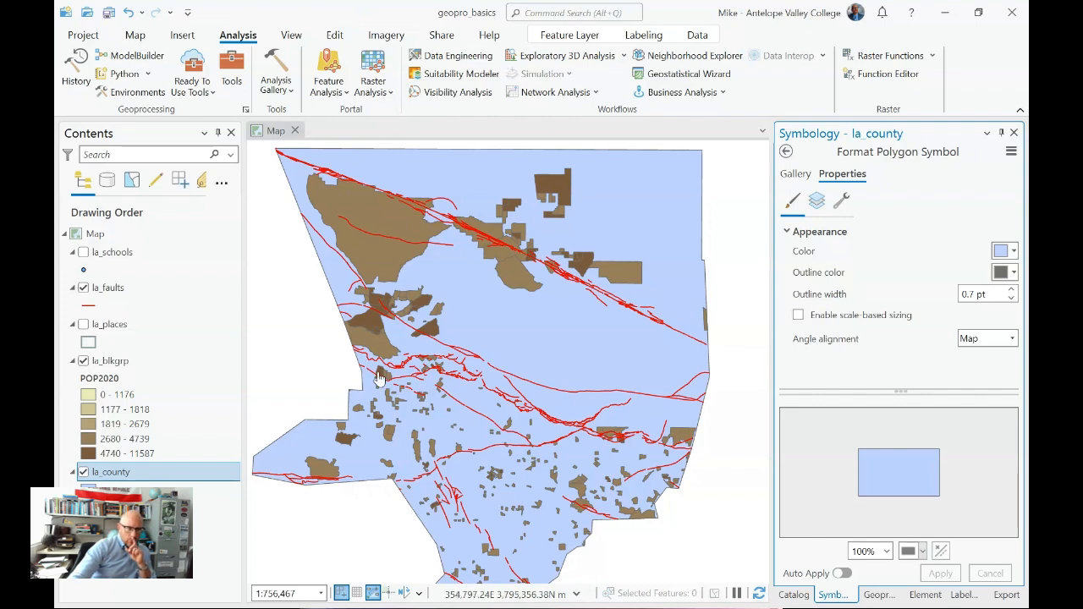
Find and open the Intersect tool from Analysis Tools, dismiss the Pairwise Intersect notice, and review the tool's description
left_click(225, 73)
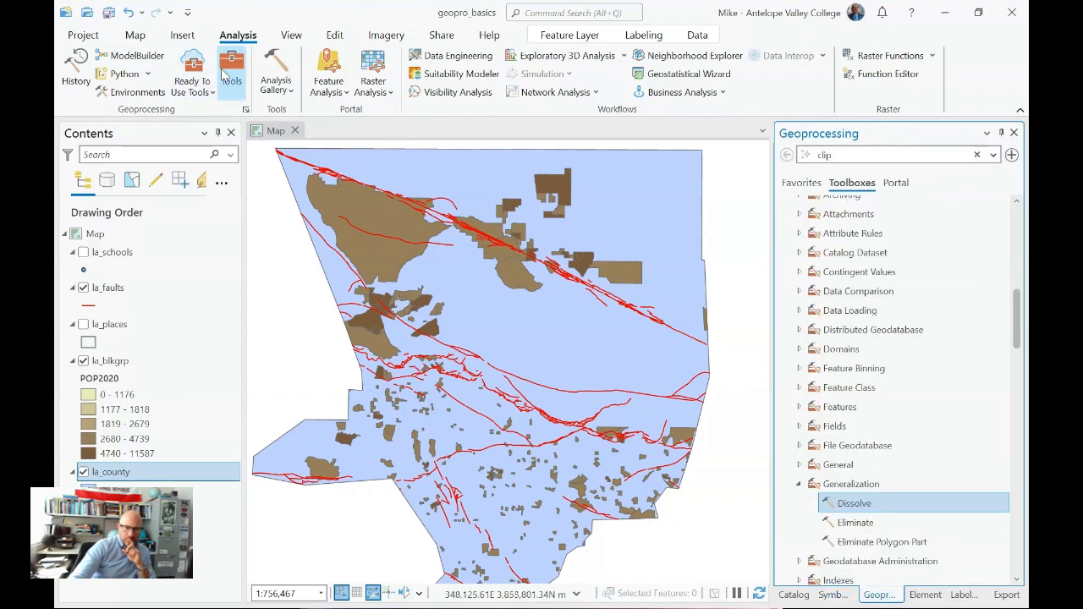
left_click(901, 155)
key("BackSpace")
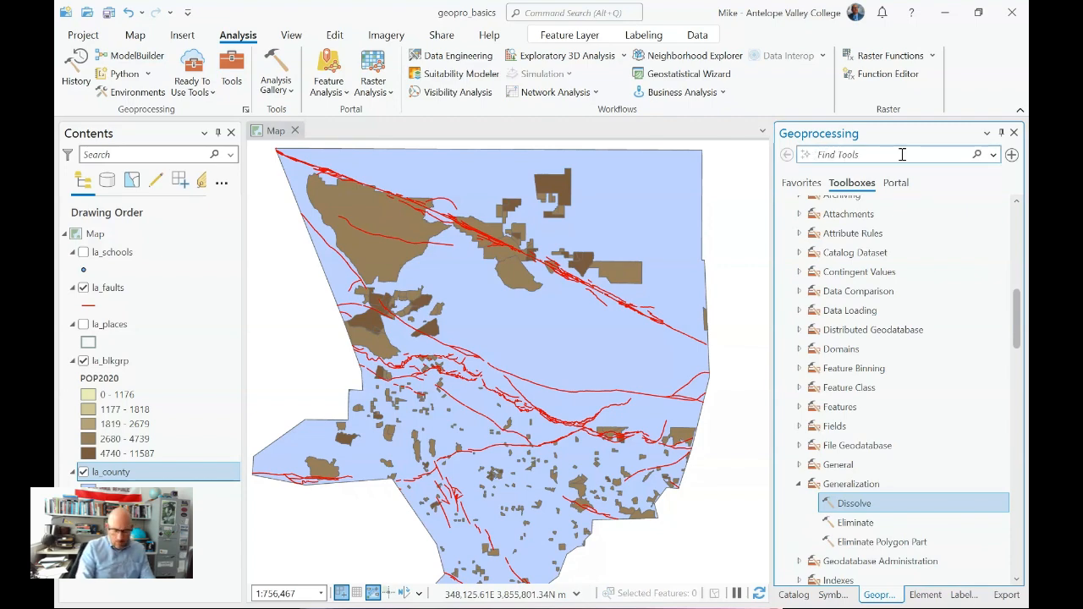
type("int")
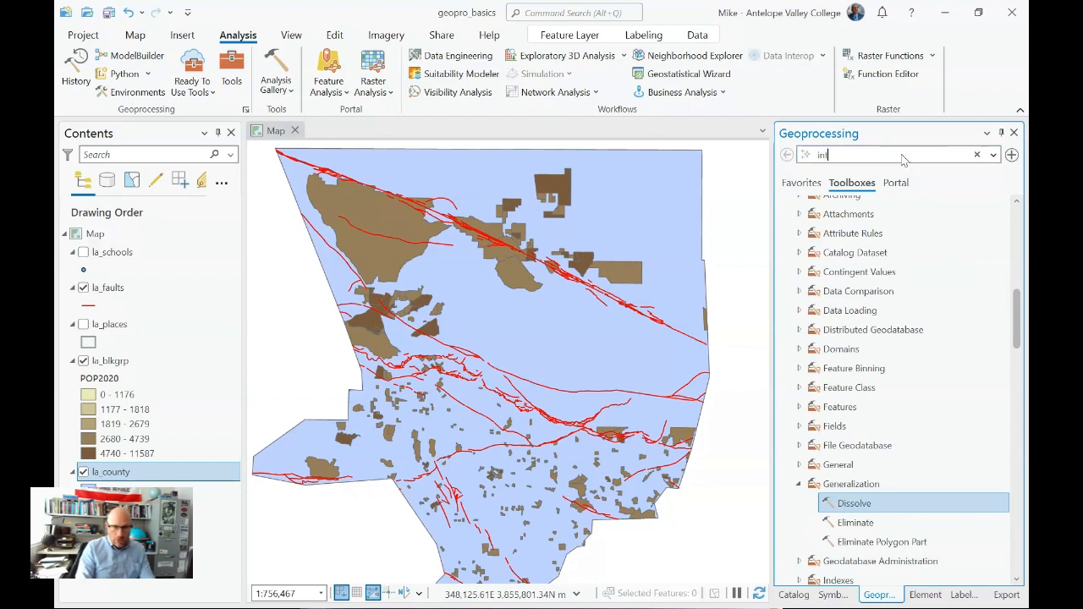
type("ersec")
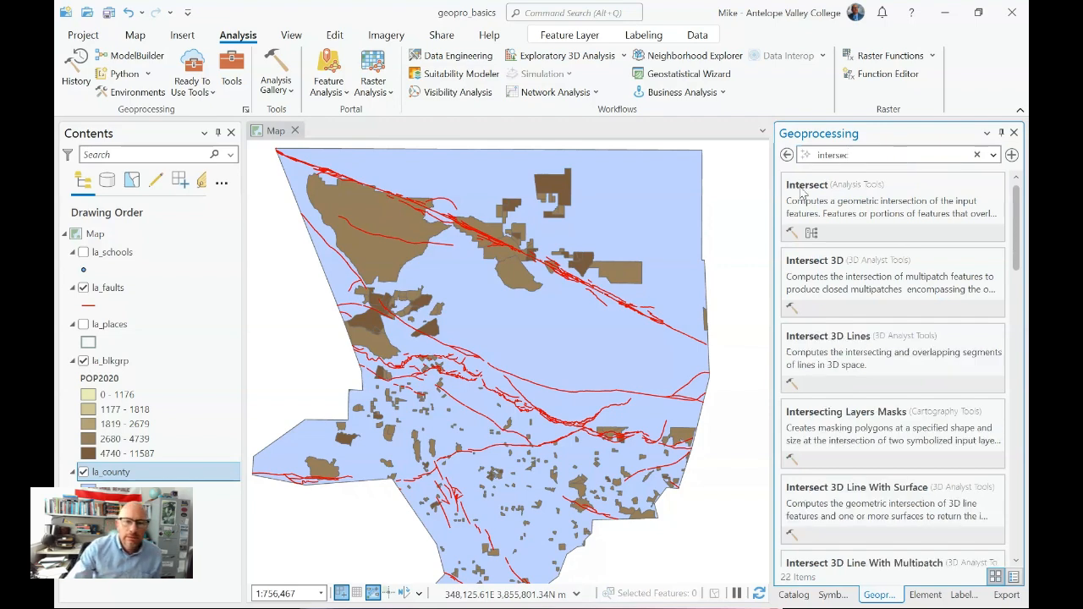
left_click(819, 191)
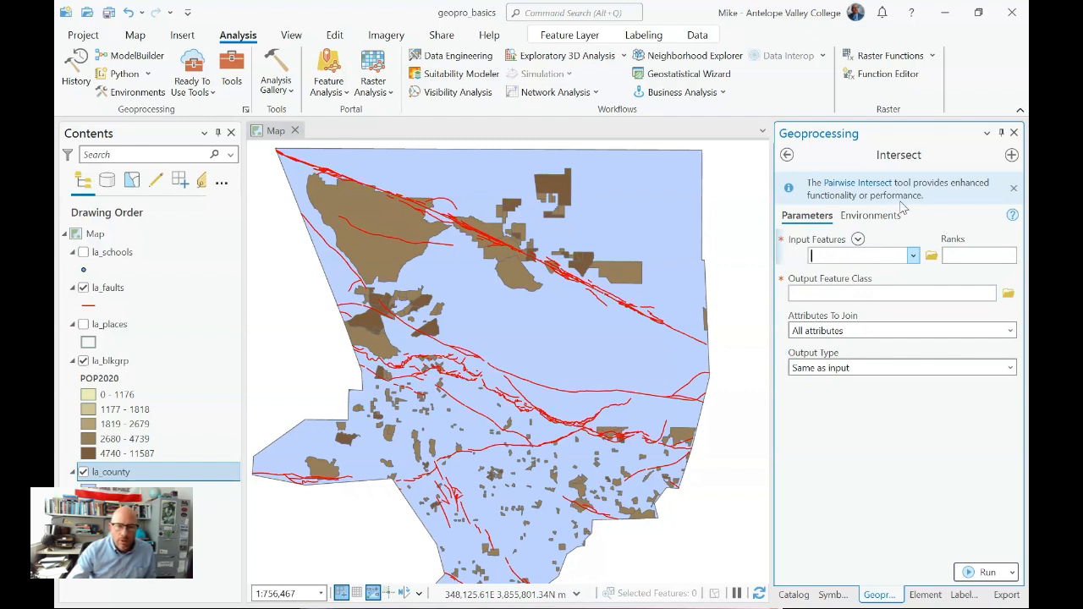
left_click(1013, 188)
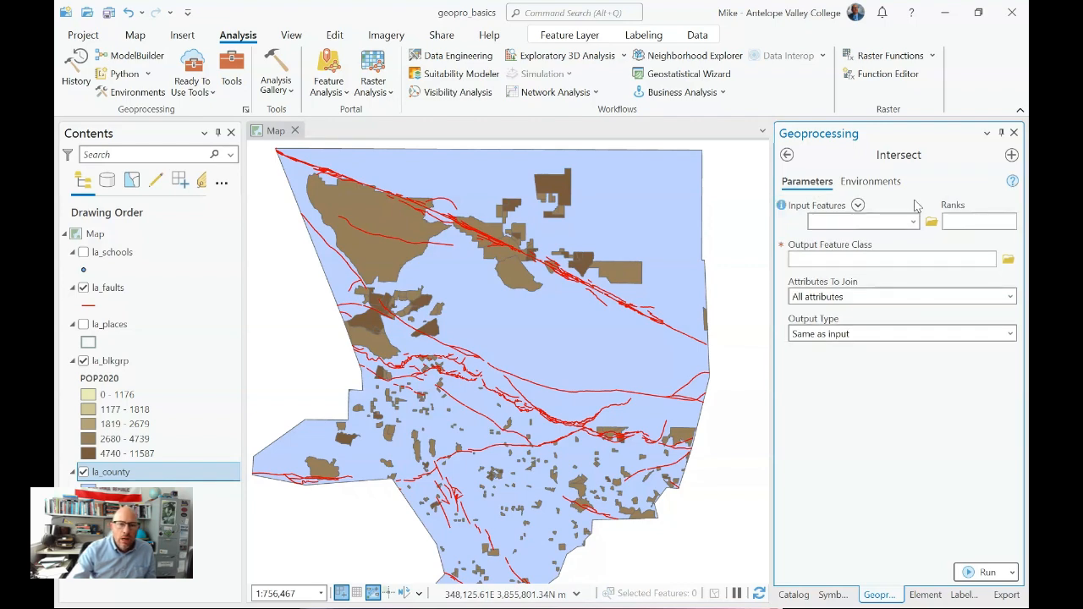
mouse_move(1012, 186)
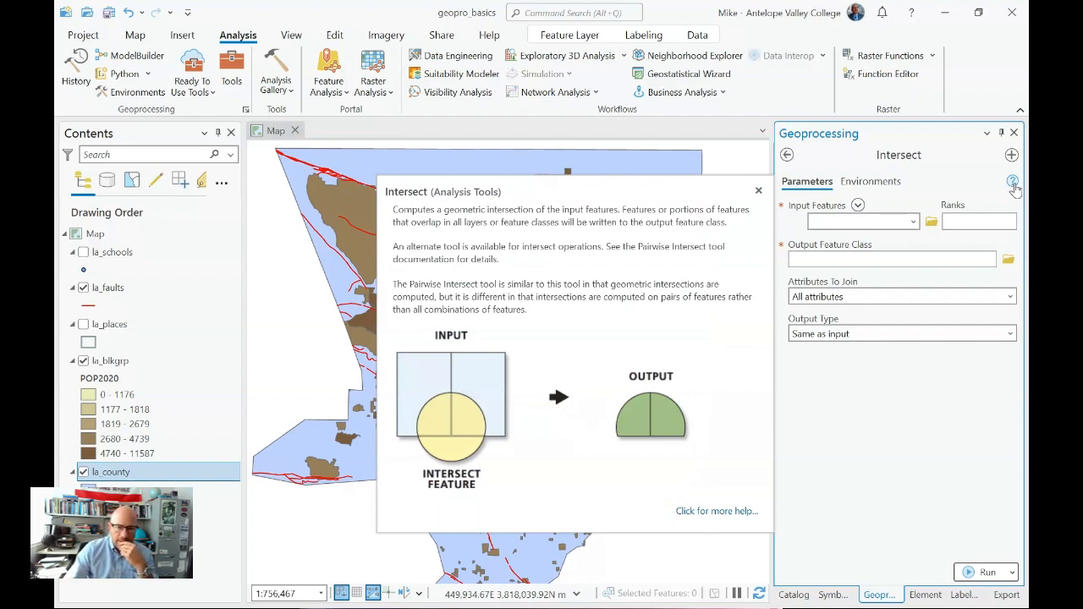
Add la_blkgrp and la_faults together as the input features of the Intersect tool
left_click(857, 206)
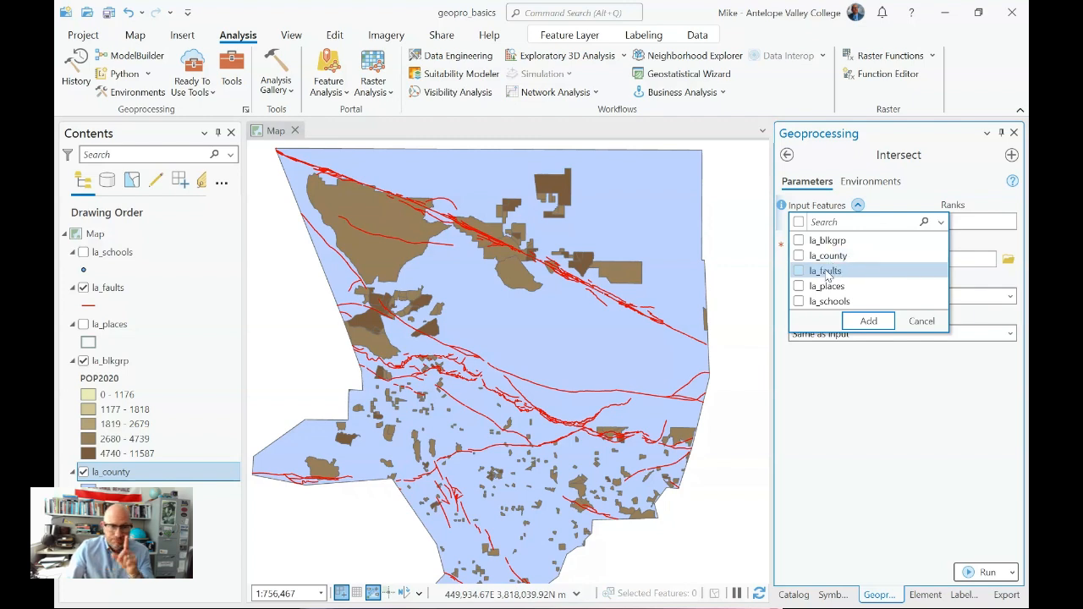
left_click(798, 241)
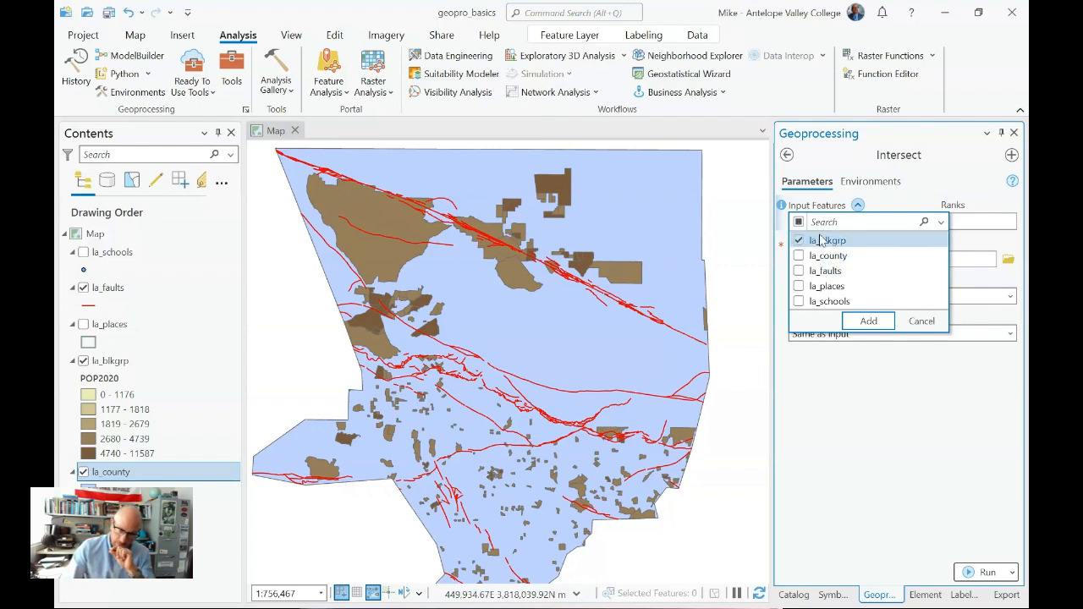
left_click(799, 272)
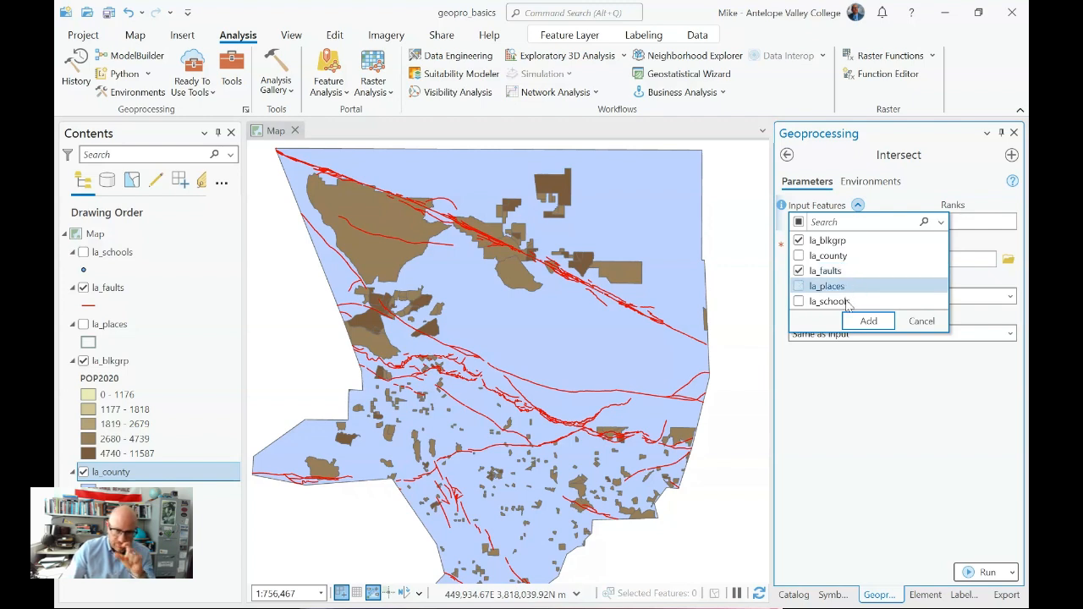
left_click(866, 321)
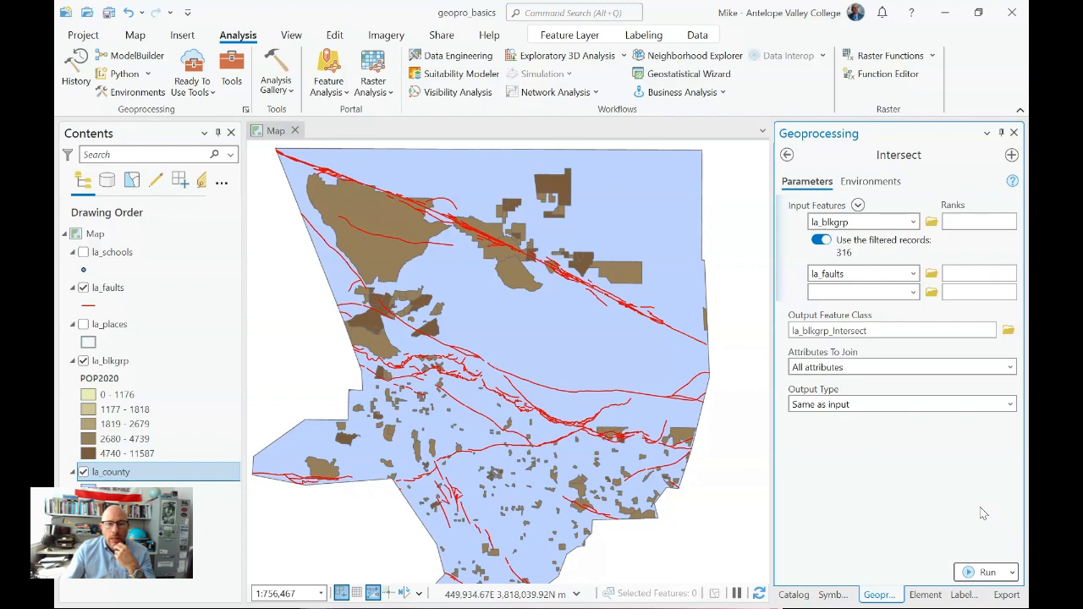
Name the Intersect output feature class fault_pop in the UTM_NAD83 dataset and run the tool with all attributes and output type Same as input
left_click(867, 333)
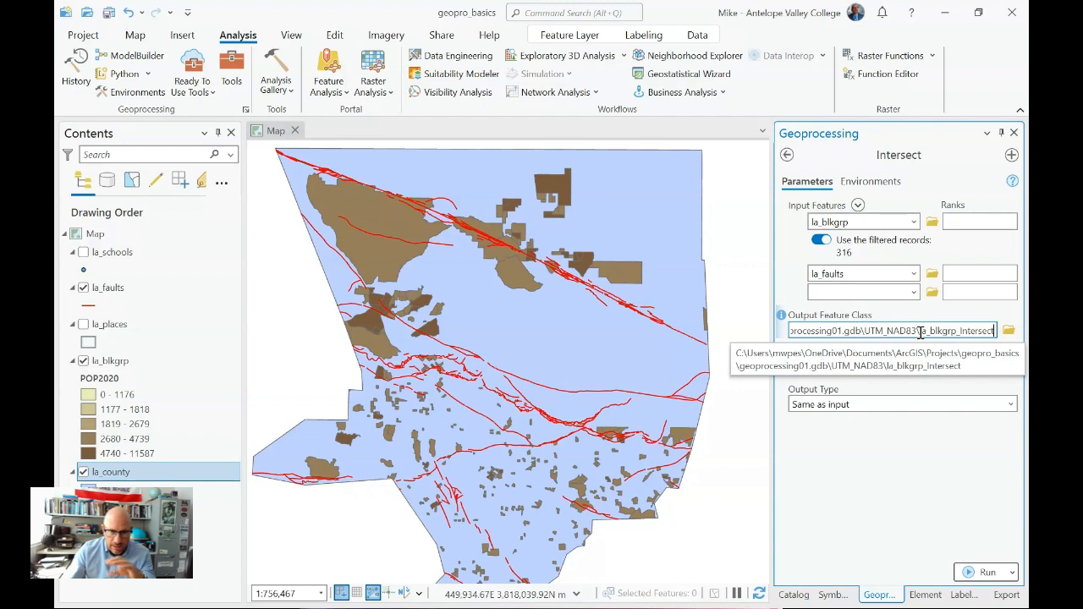
left_click_drag(918, 331, 998, 332)
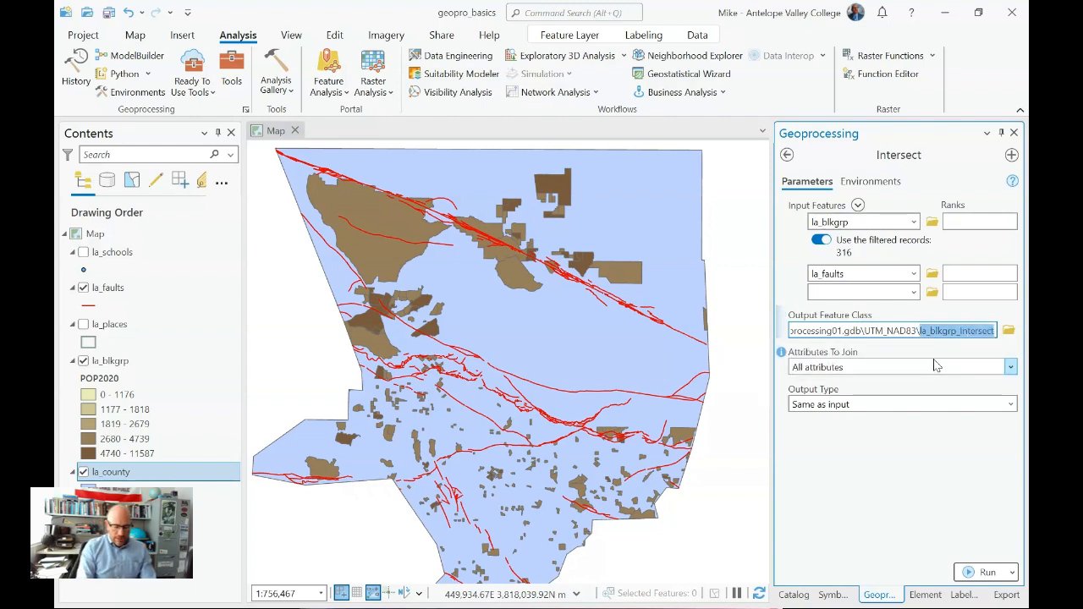
type("fault")
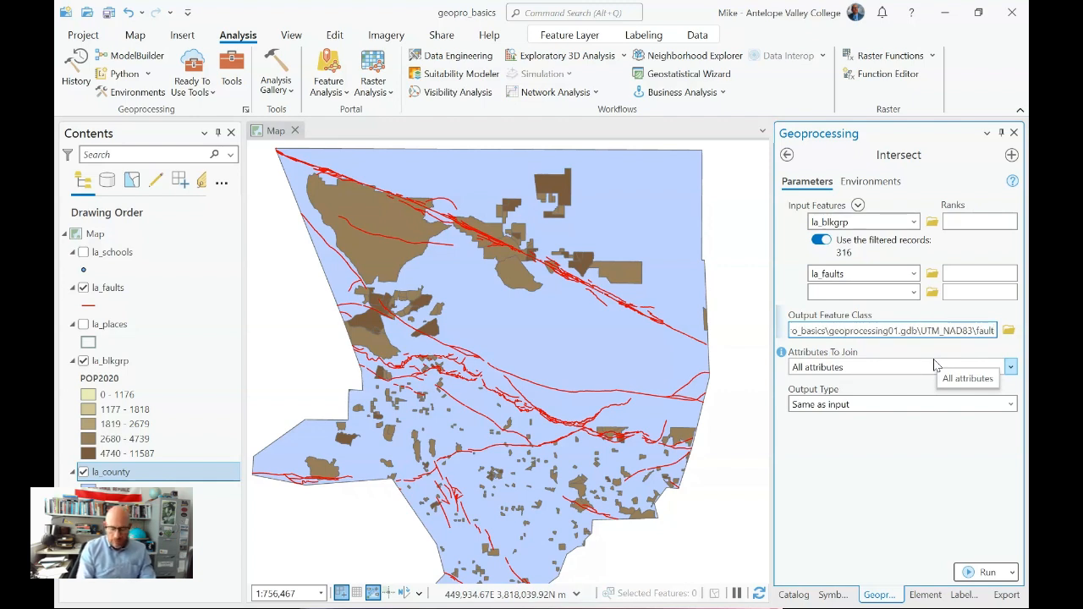
type("_")
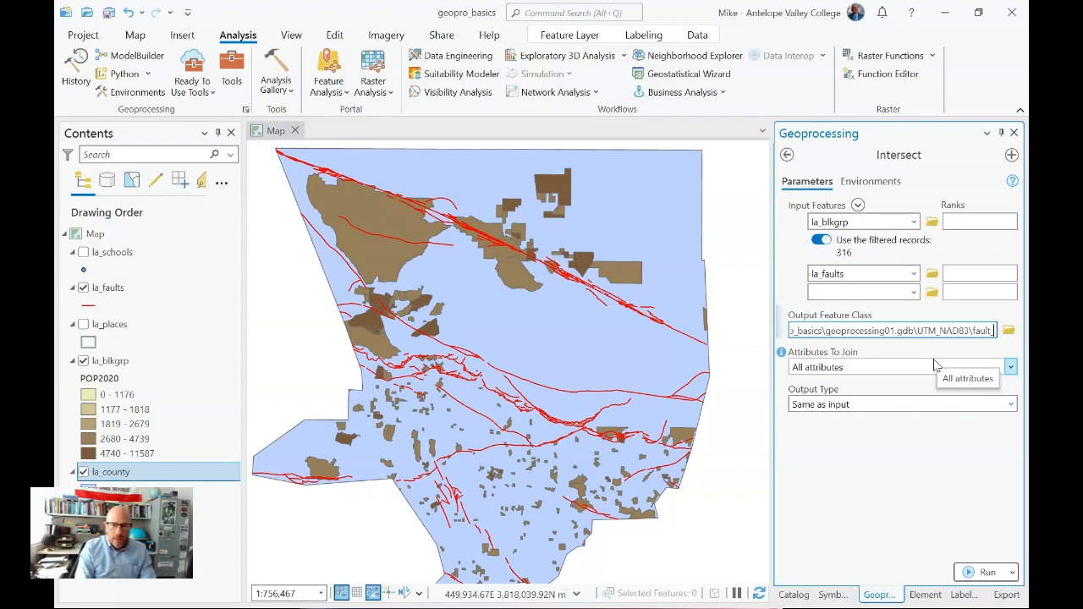
type("pop")
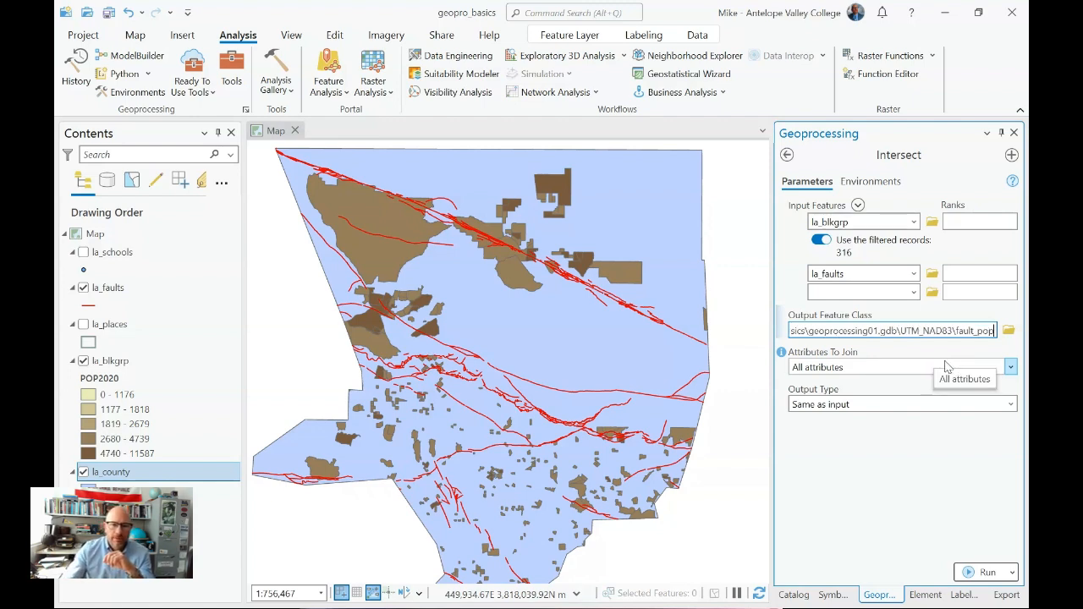
left_click(941, 350)
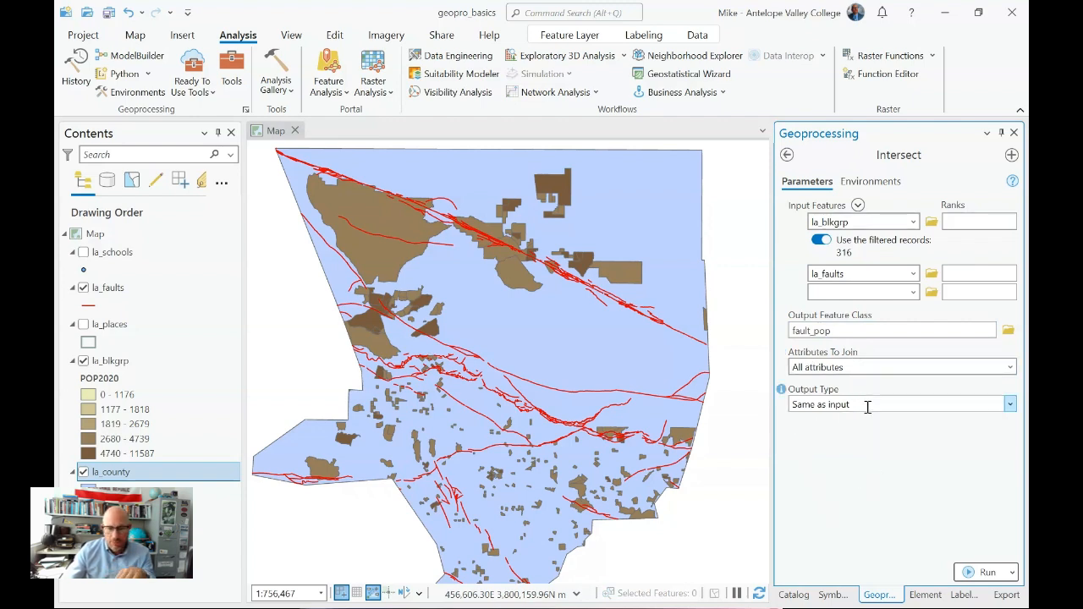
left_click(987, 572)
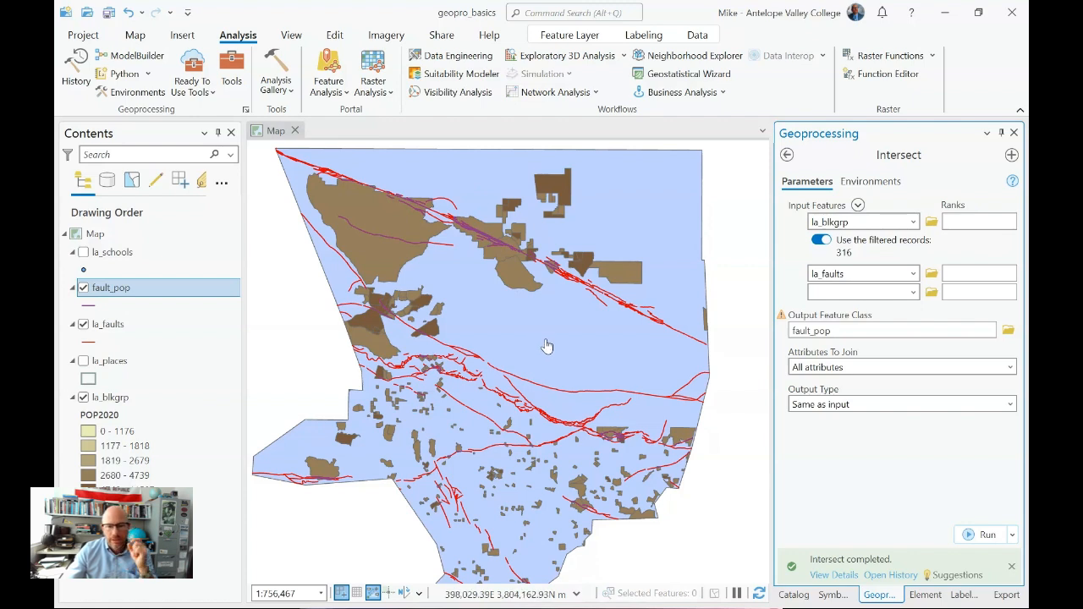
Review the Intersect output type choices and examine the fault_pop segments up close where faults cross the northern block groups
left_click(1008, 405)
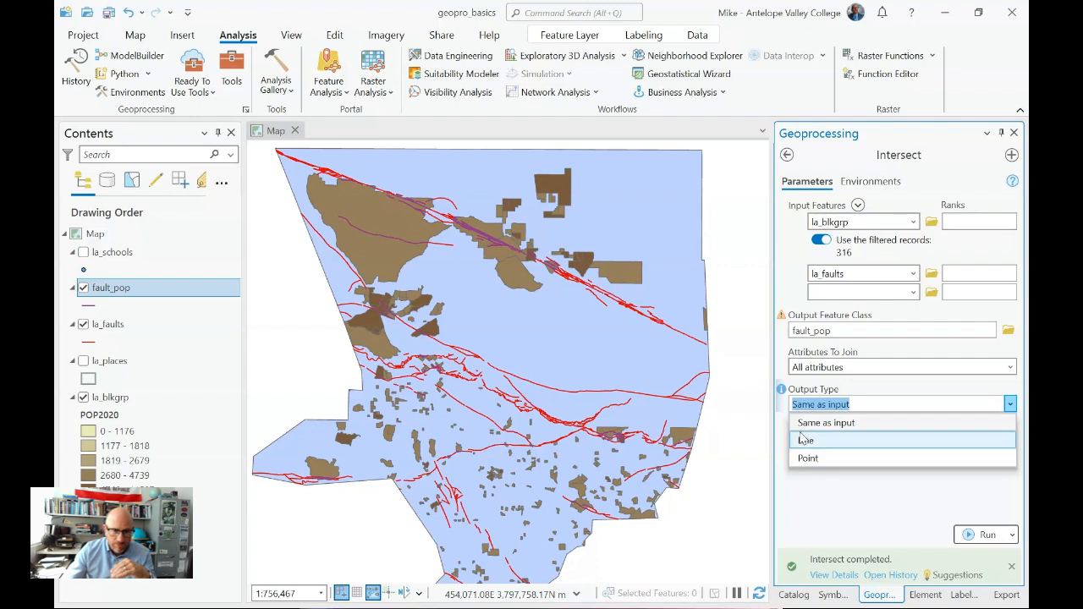
left_click(836, 484)
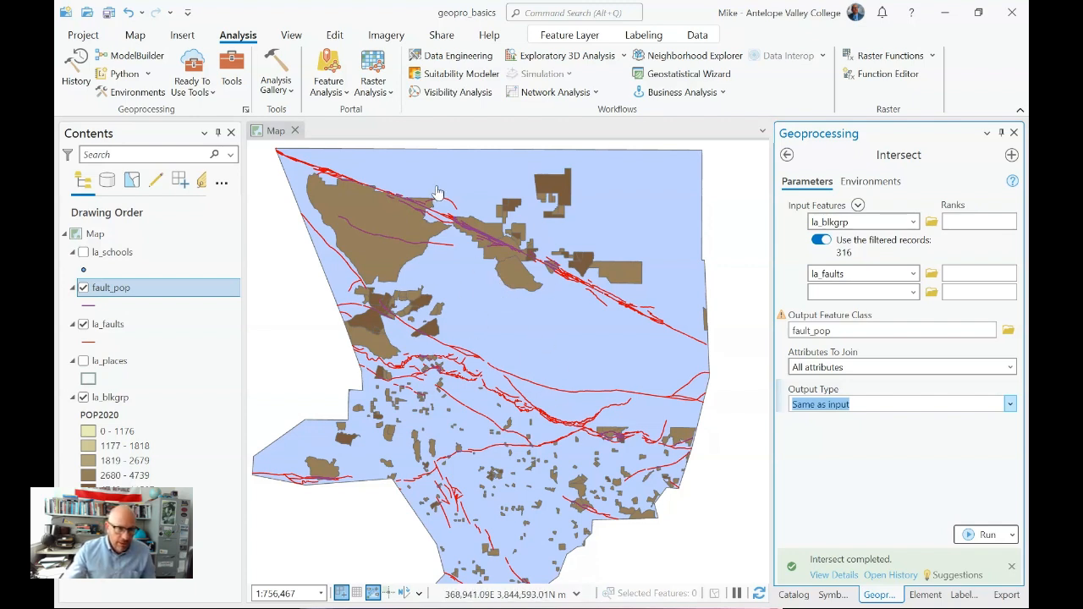
left_click_drag(439, 196, 565, 294)
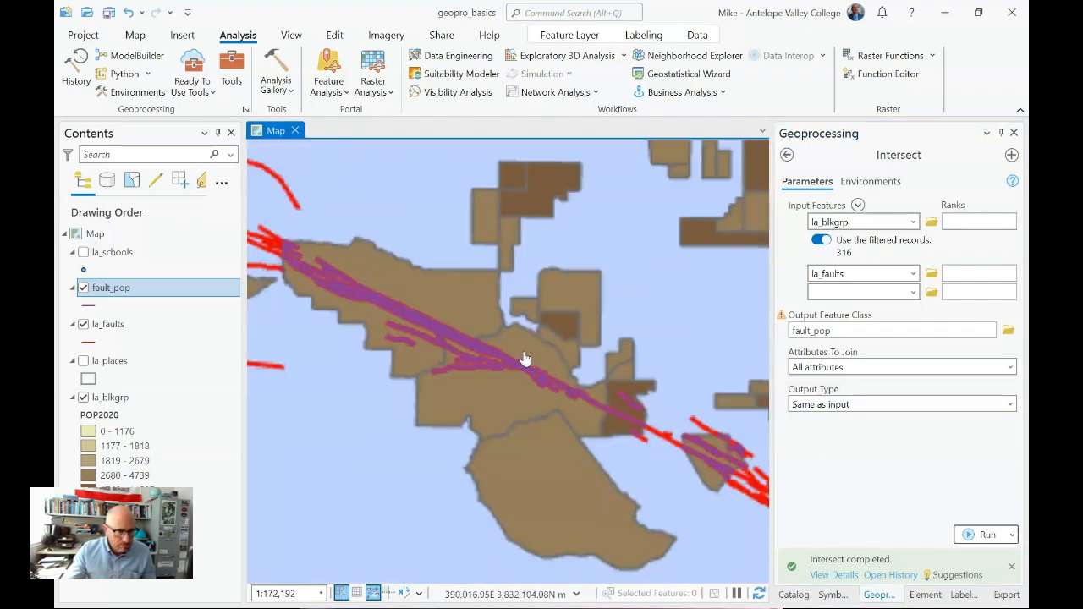
Set the line width of the fault_pop layer's symbol to 2 pt and apply it
left_click(93, 306)
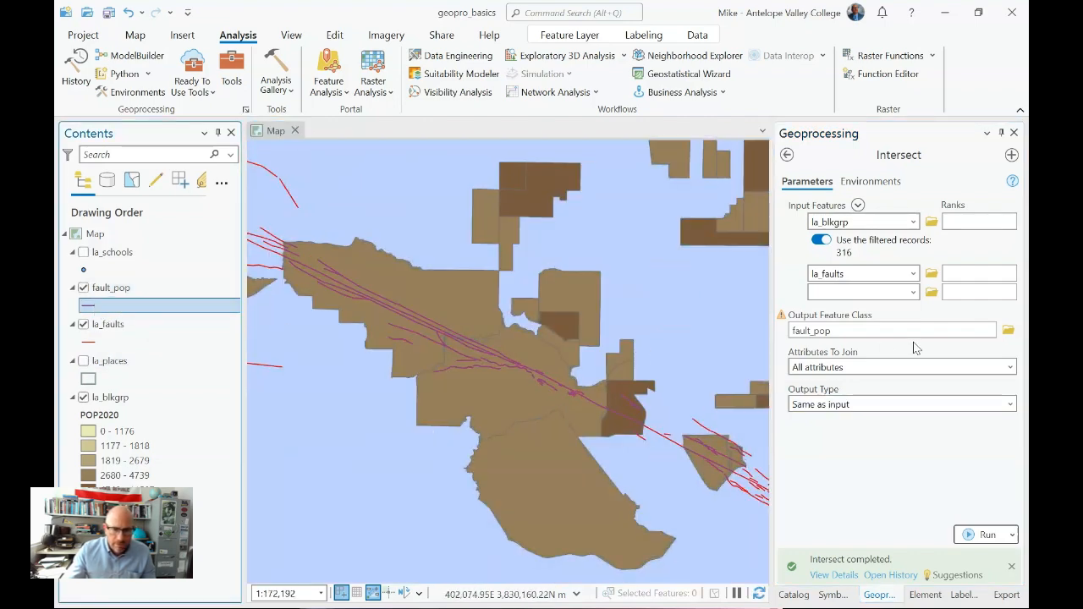
left_click(830, 595)
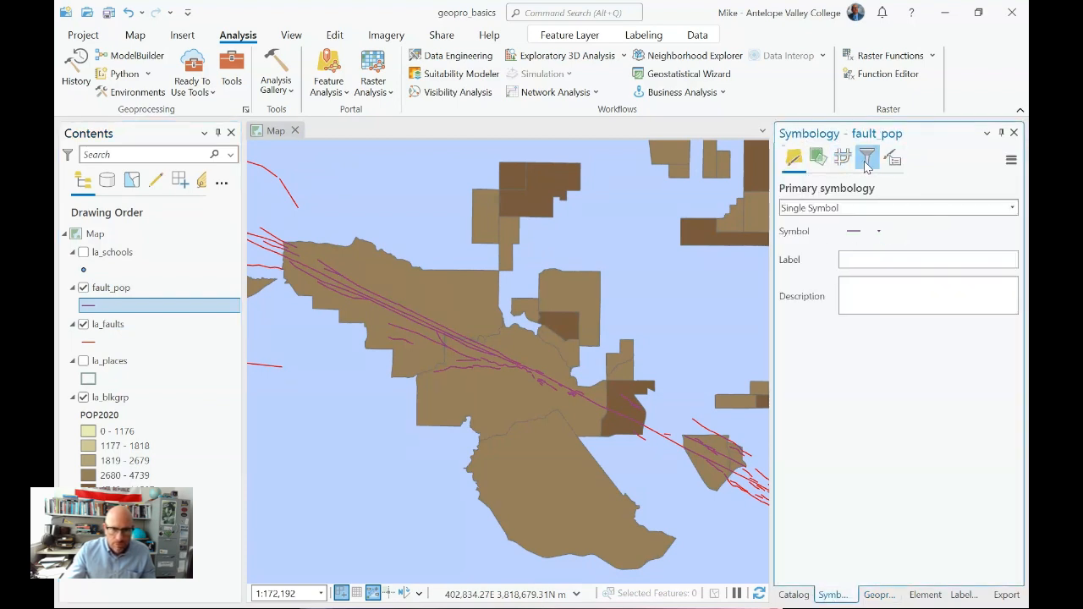
left_click(853, 231)
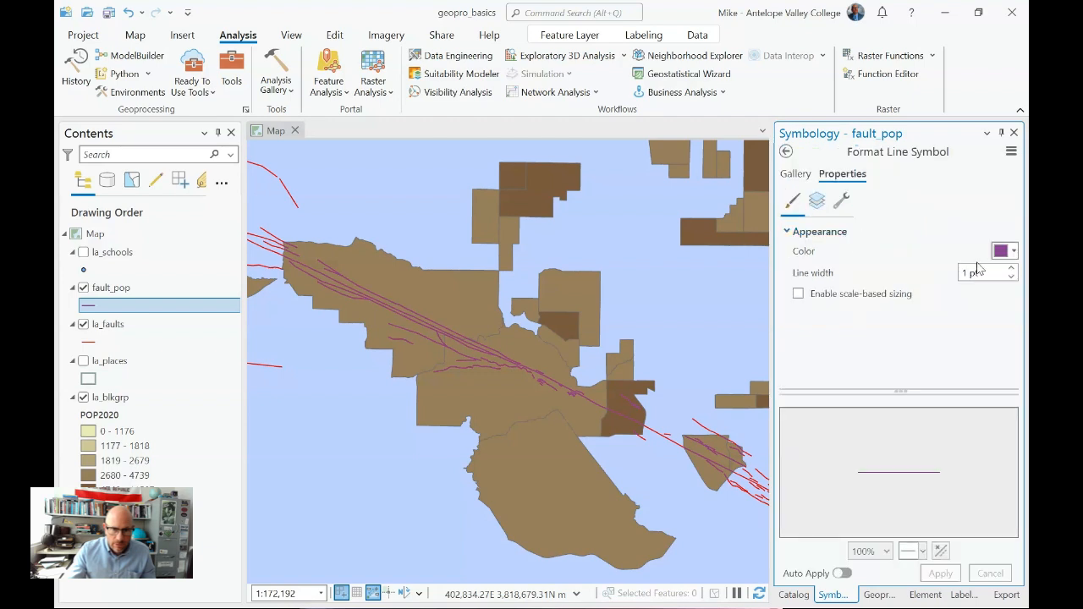
left_click(1012, 269)
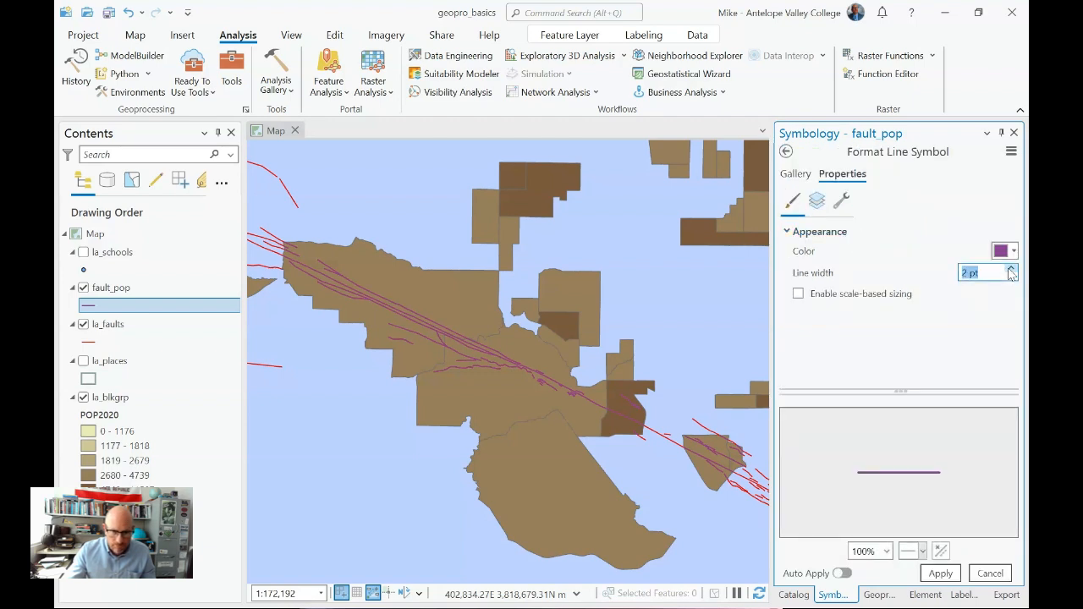
left_click(940, 574)
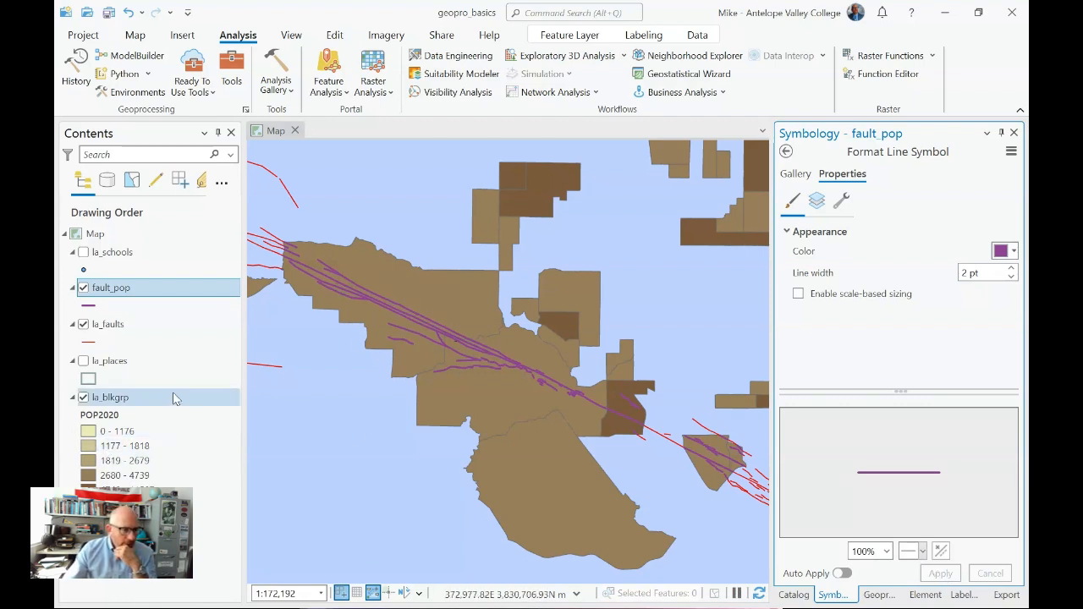
Hide the la_faults and la_blkgrp layers so that only the fault_pop lines are drawn over the county
left_click(85, 325)
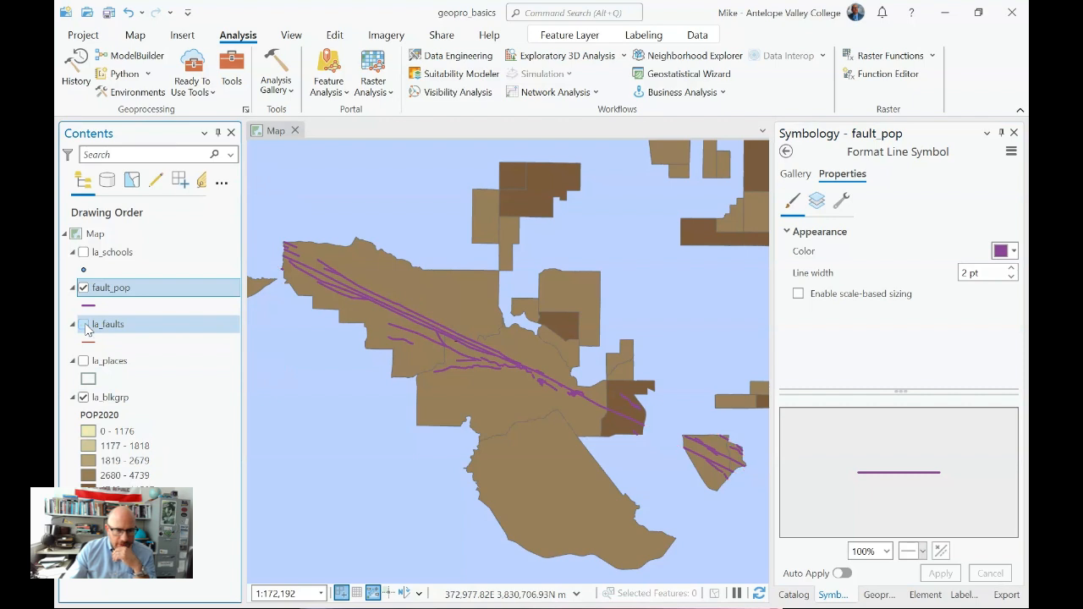
left_click(84, 325)
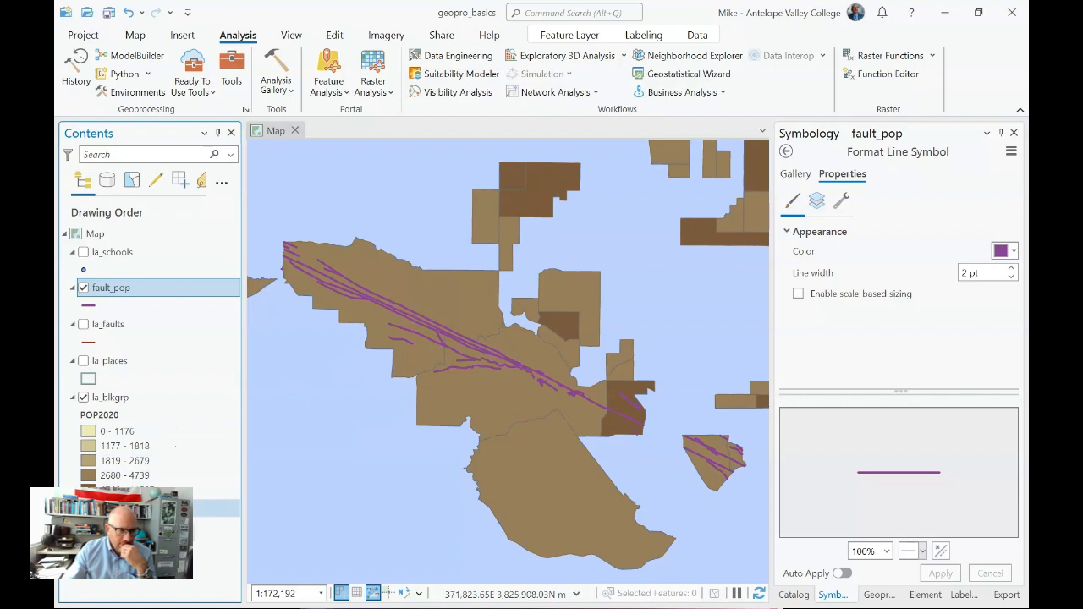
left_click(83, 397)
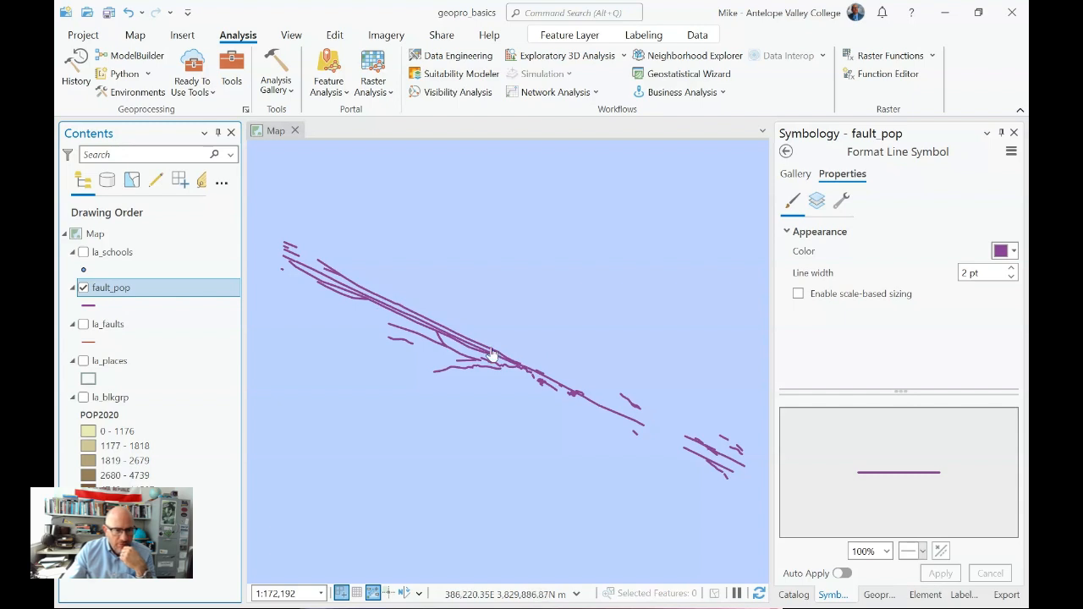
Examine the fault_pop attributes of a southeastern San Andreas segment, from the block group population fields to the fault name fields
left_click(603, 408)
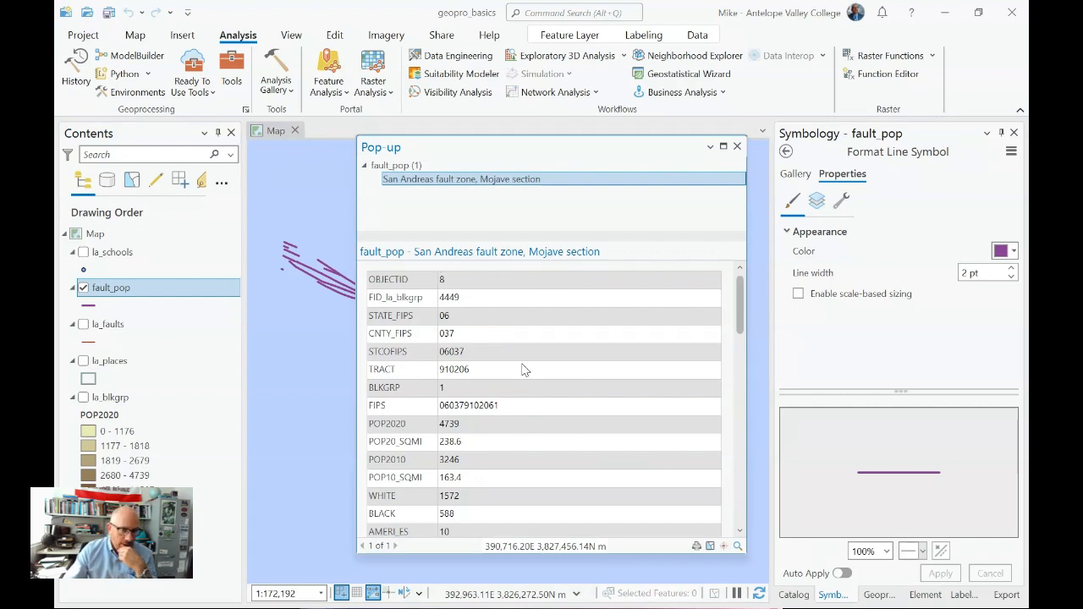
scroll(528, 374, "down", 2)
scroll(516, 376, "up", 2)
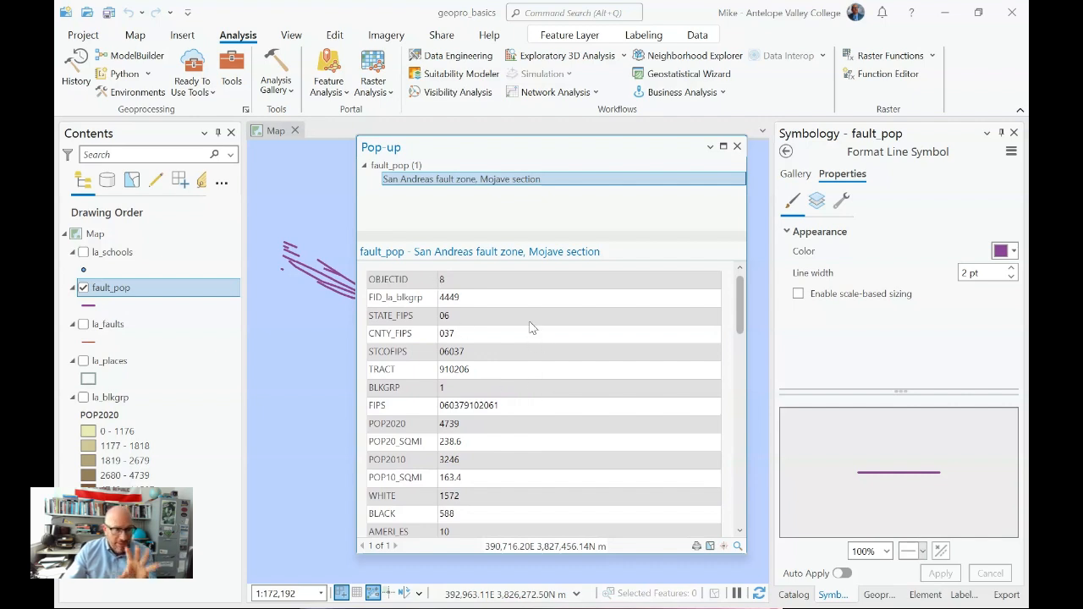
left_click_drag(740, 320, 739, 518)
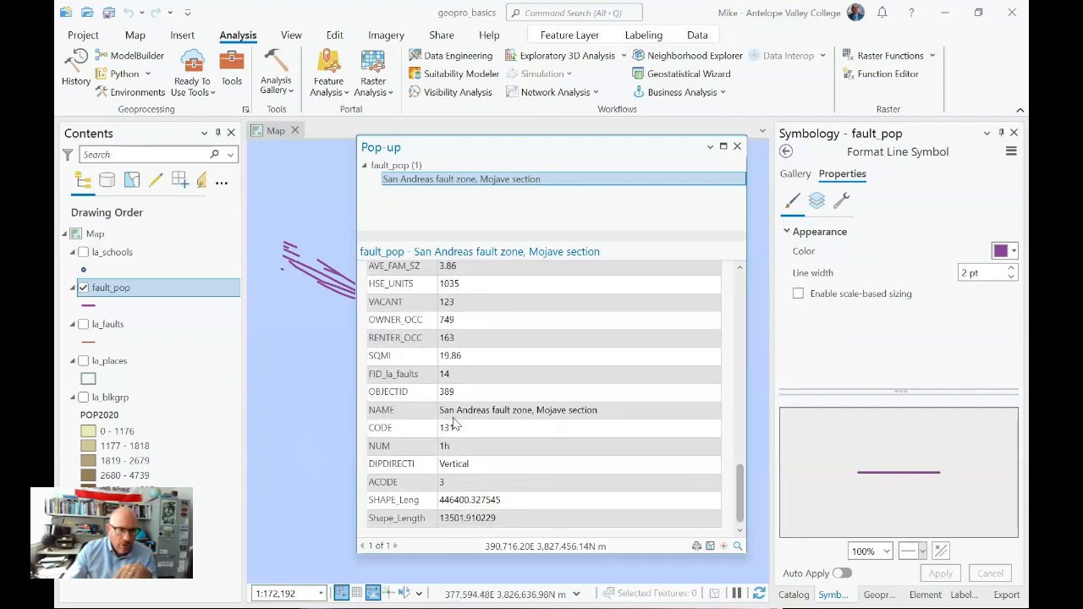
left_click_drag(739, 503, 730, 333)
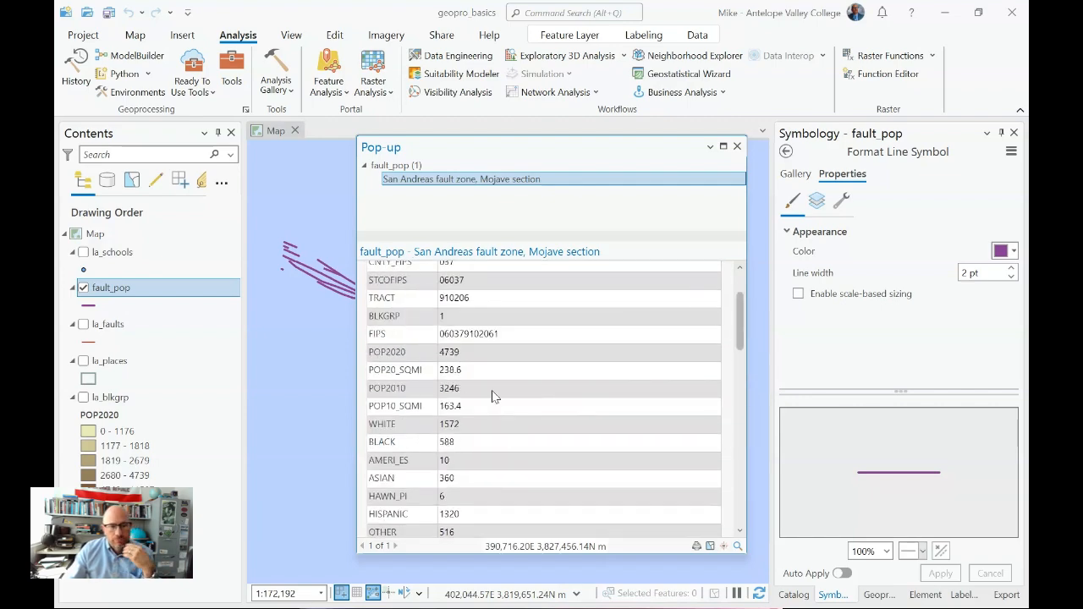
scroll(494, 392, "up", 2)
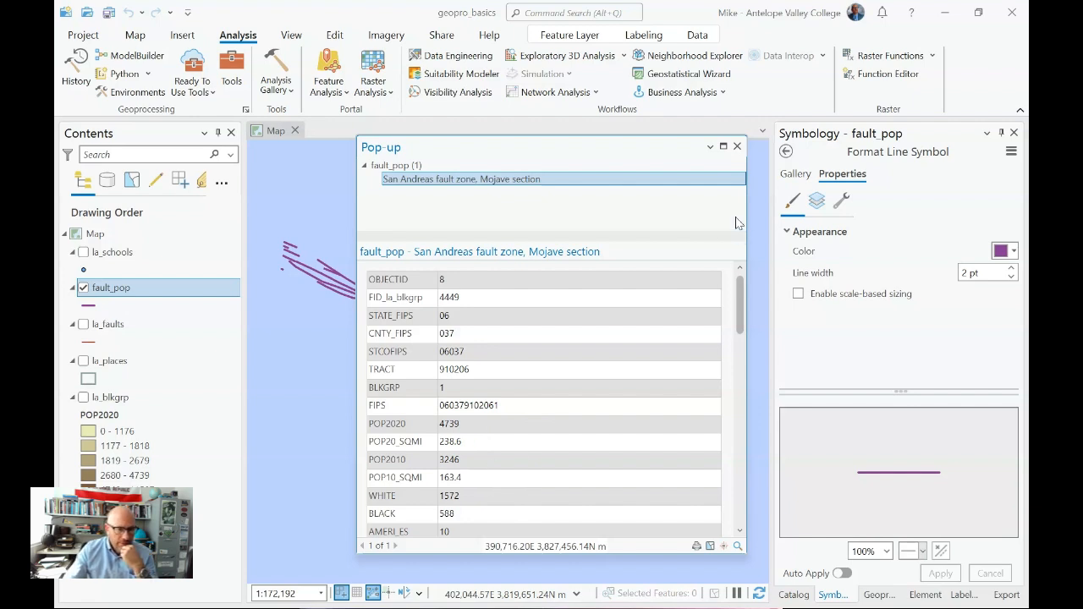
left_click(736, 148)
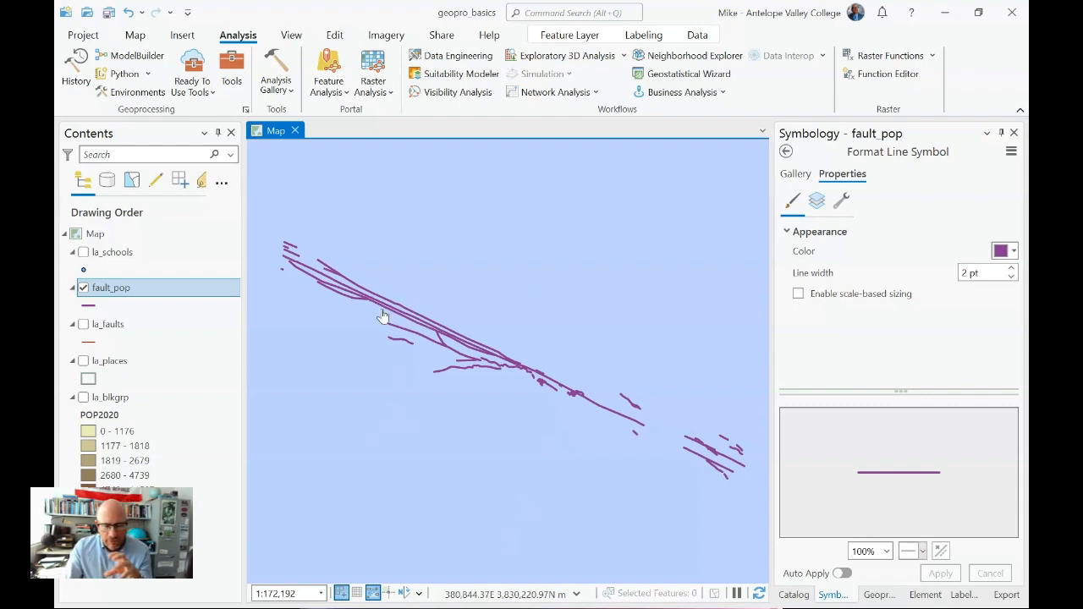
Compare the attributes of the southeastern San Andreas segment with those of a fault_pop segment farther northwest, keeping the pop-up clear of the lines
left_click(603, 415)
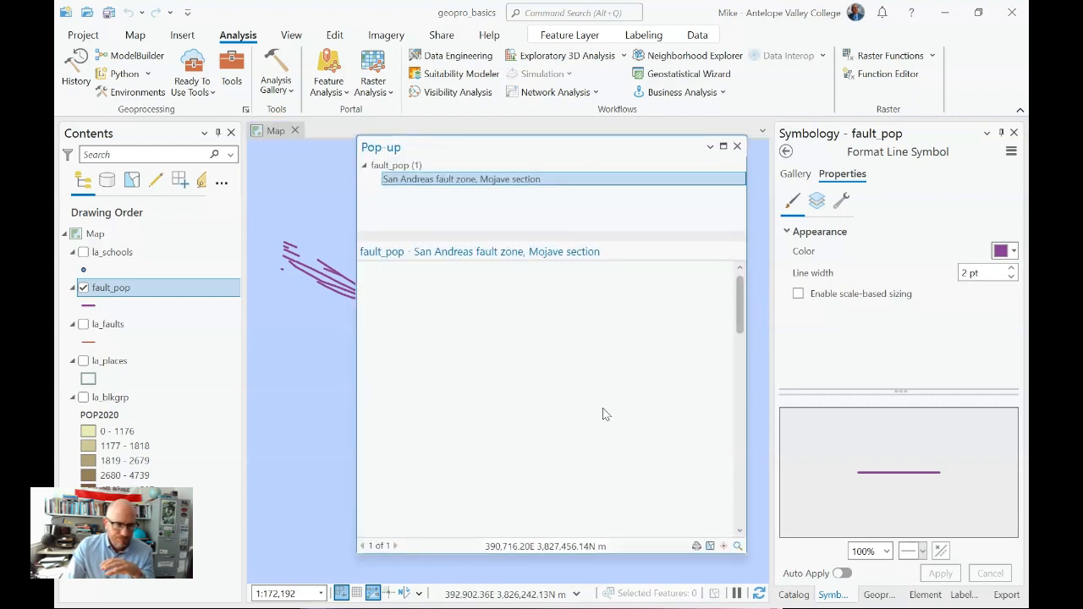
left_click_drag(497, 152, 708, 121)
left_click(415, 336)
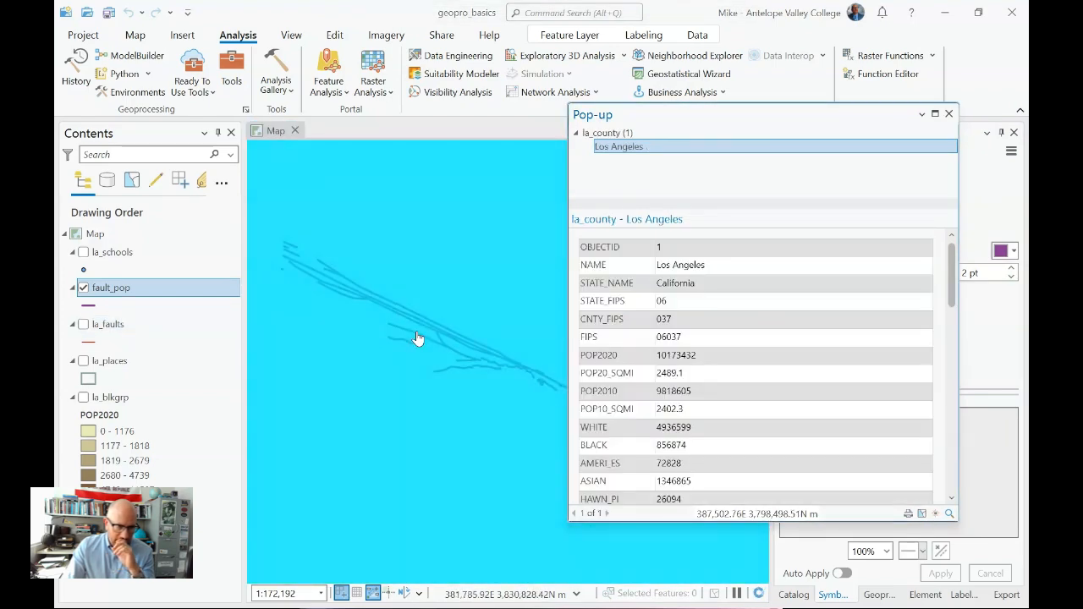
left_click(416, 338)
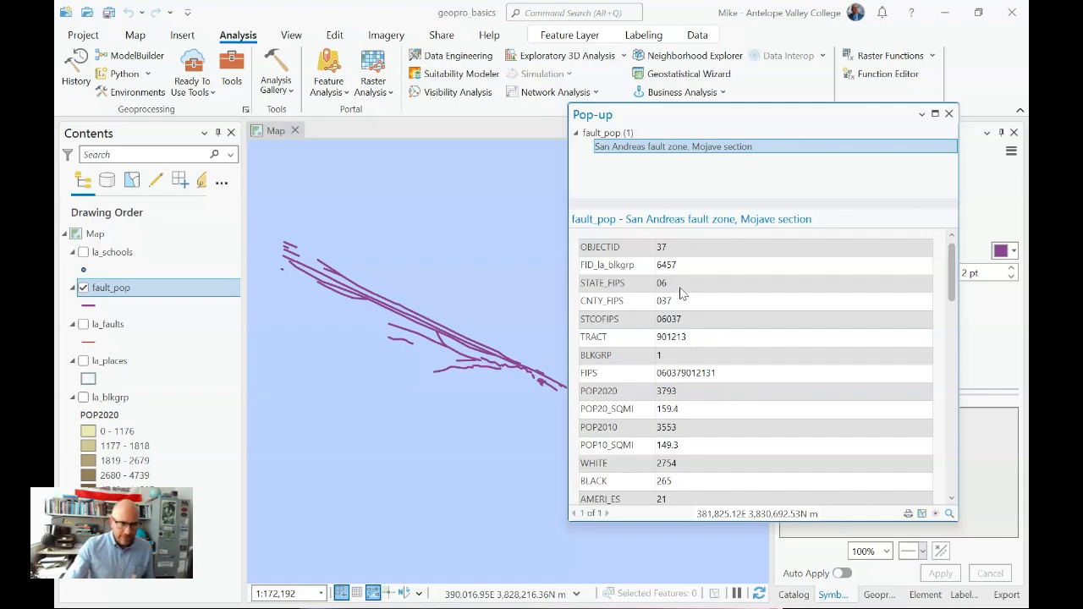
Show the la_blkgrp layer again, close the feature pop-up, and view fault_pop across the whole county
left_click(83, 396)
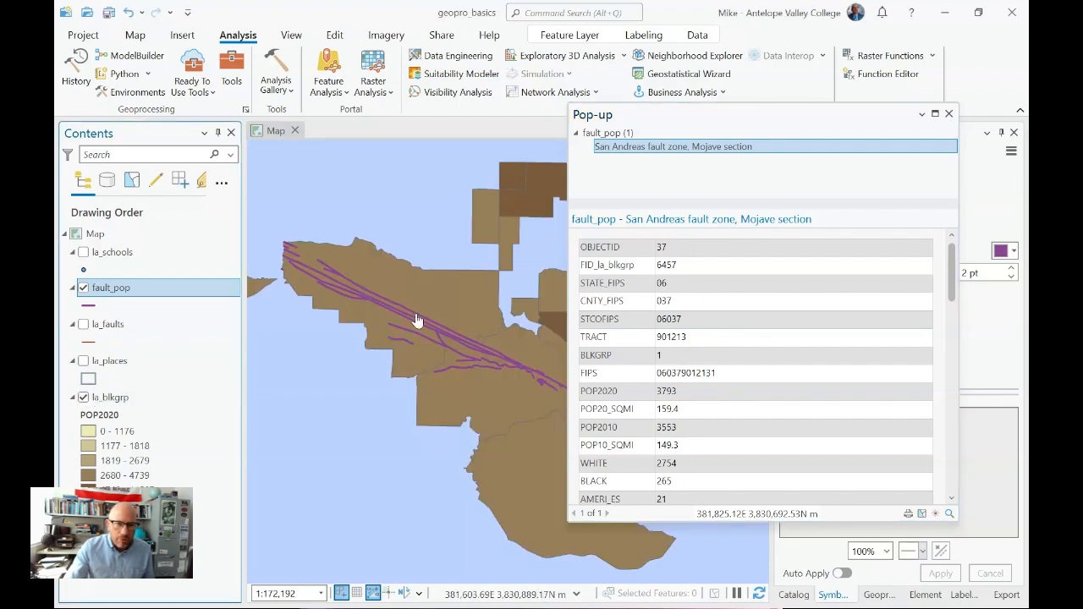
left_click(948, 114)
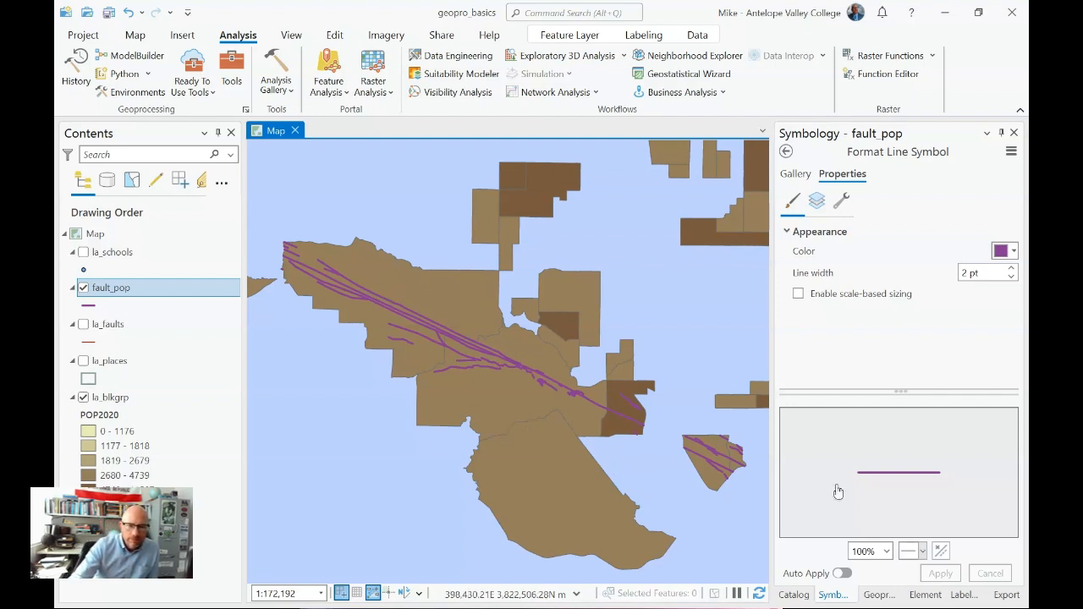
scroll(632, 502, "down", 1)
scroll(630, 503, "down", 2)
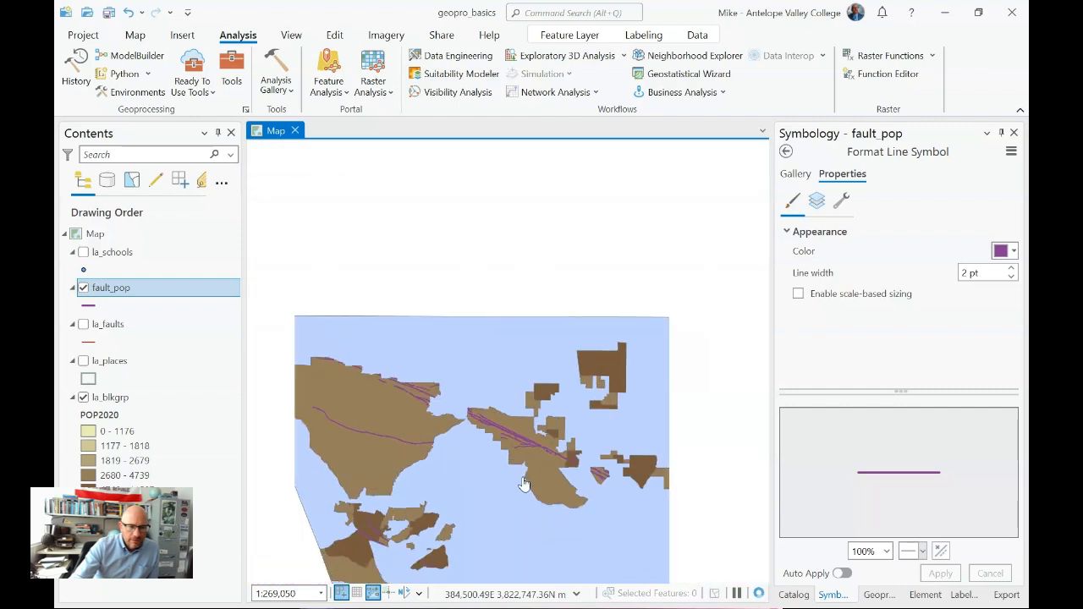
left_click_drag(506, 495, 470, 298)
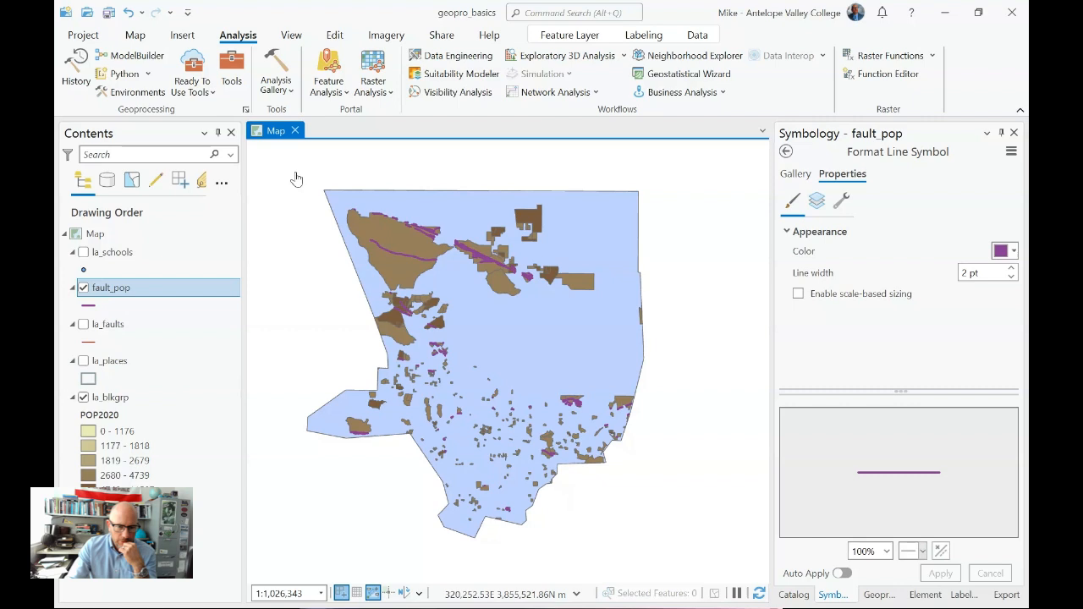
Search the geoprocessing tools for buffer, open the Buffer tool from Analysis Tools, and review its description
left_click(231, 72)
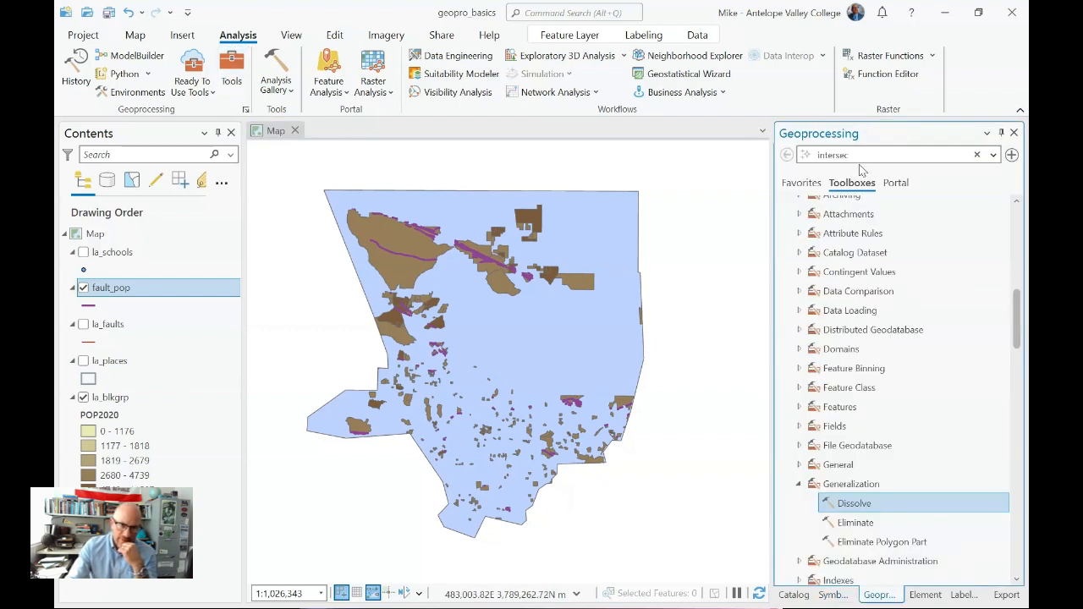
left_click(858, 156)
type("buffer")
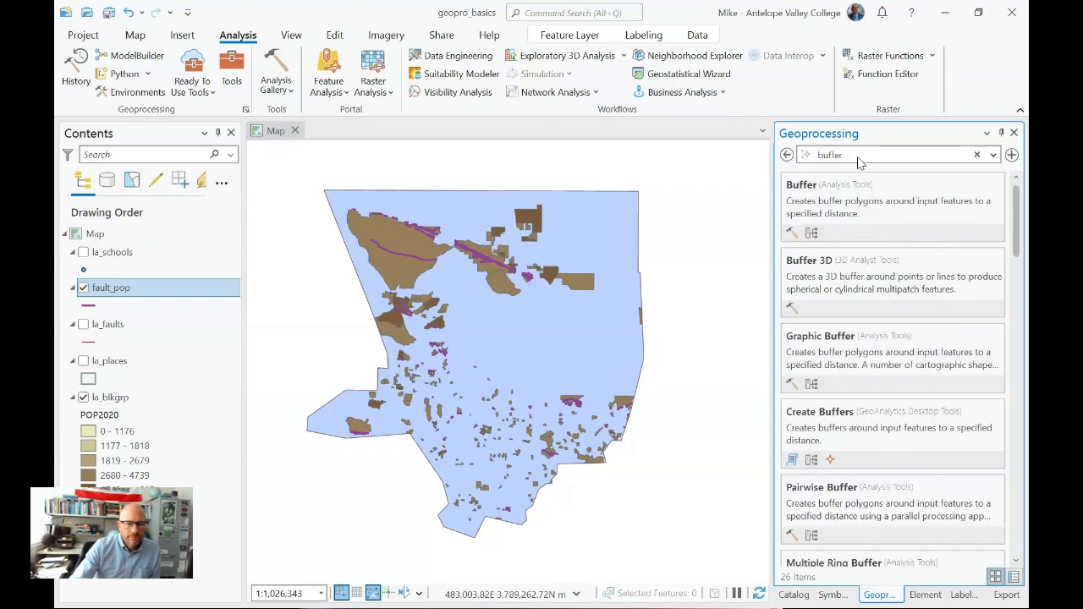
left_click(815, 206)
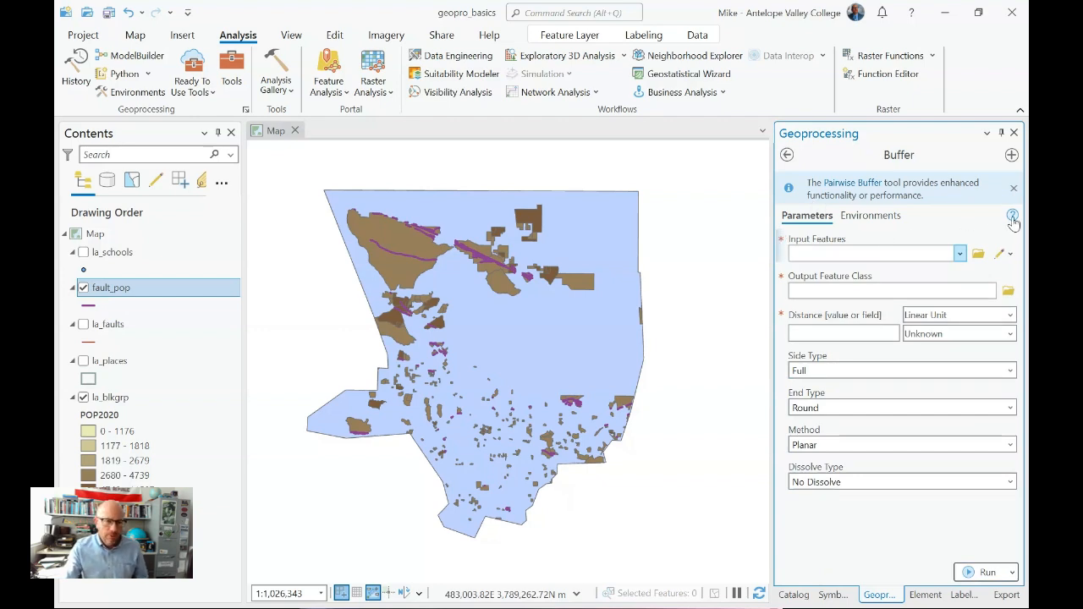
mouse_move(1013, 220)
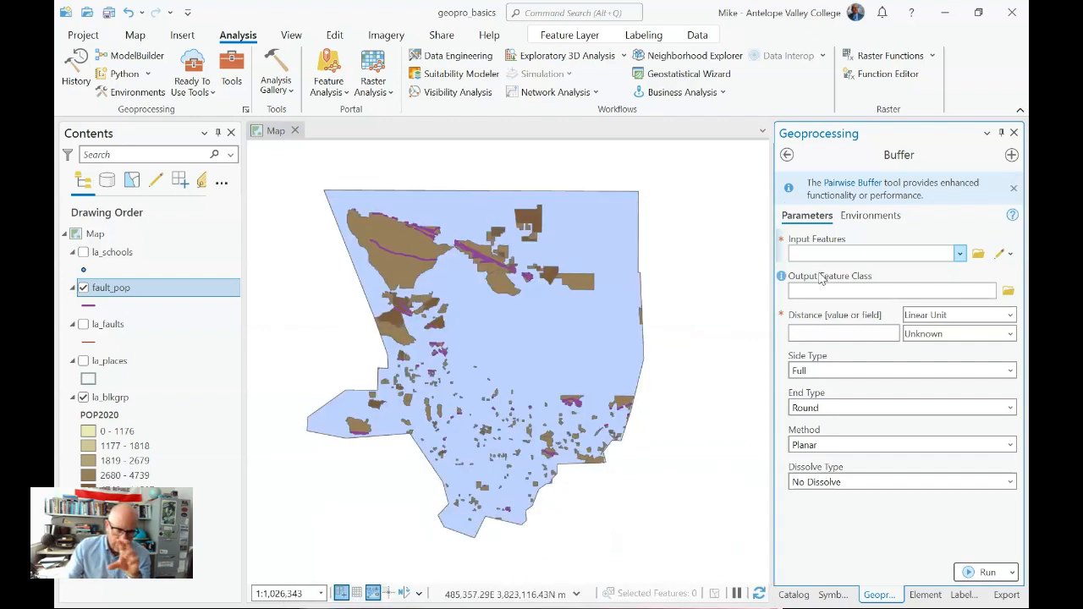
Choose la_faults as the Buffer input and name the output feature class la_faults_5mi in the UTM_NAD83 dataset
left_click(959, 255)
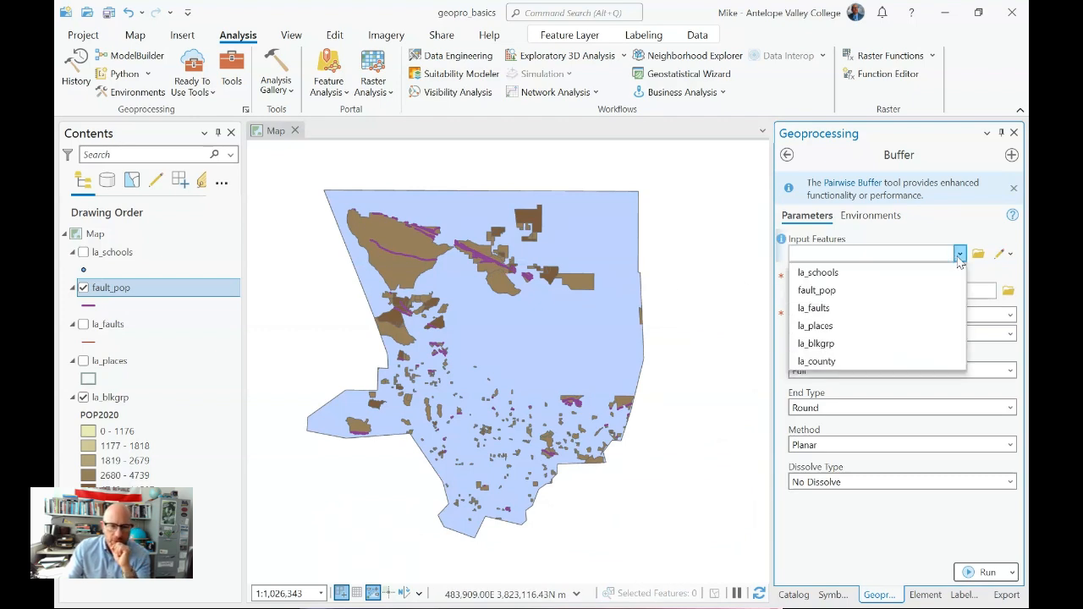
left_click(842, 310)
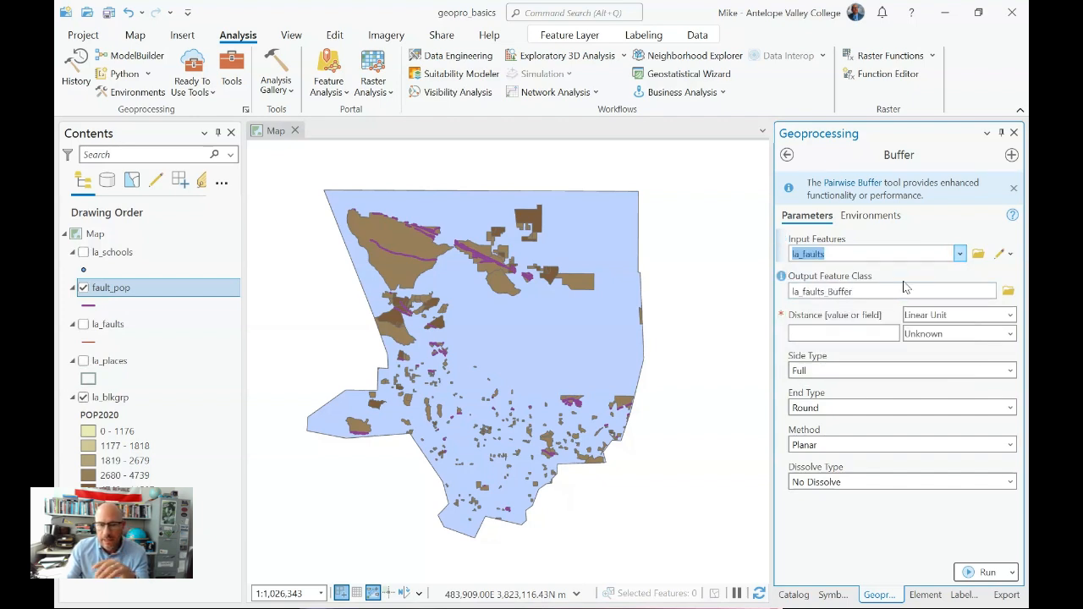
left_click(859, 292)
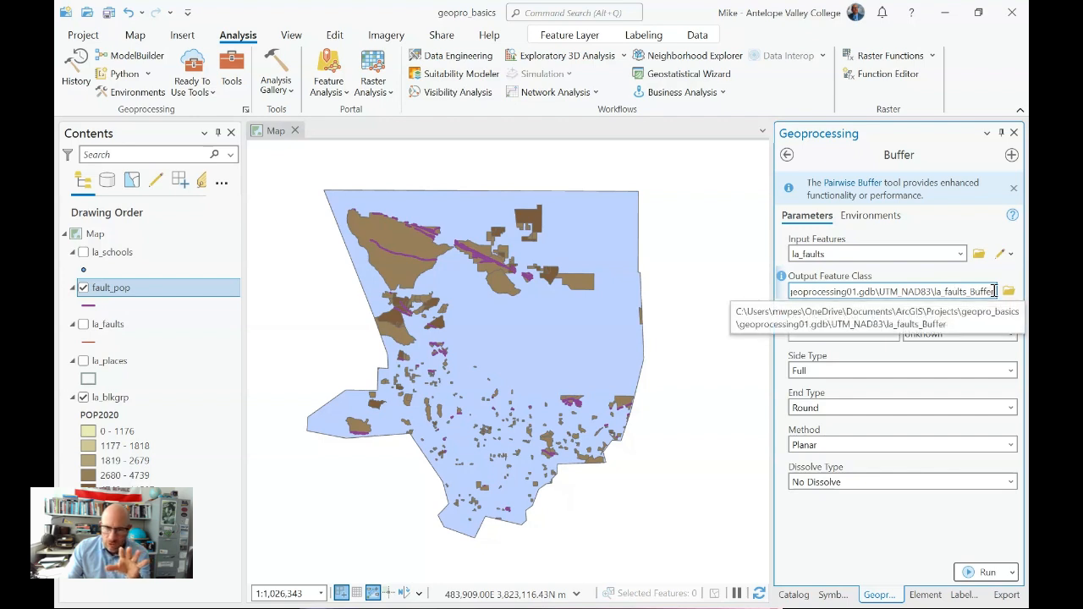
left_click_drag(994, 291, 970, 291)
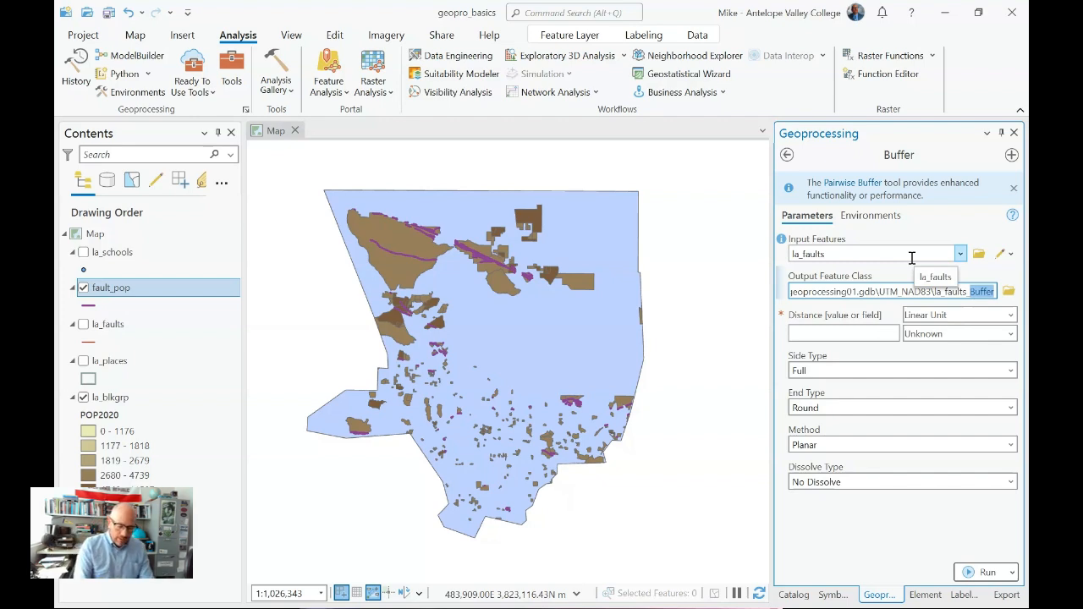
type("5mi")
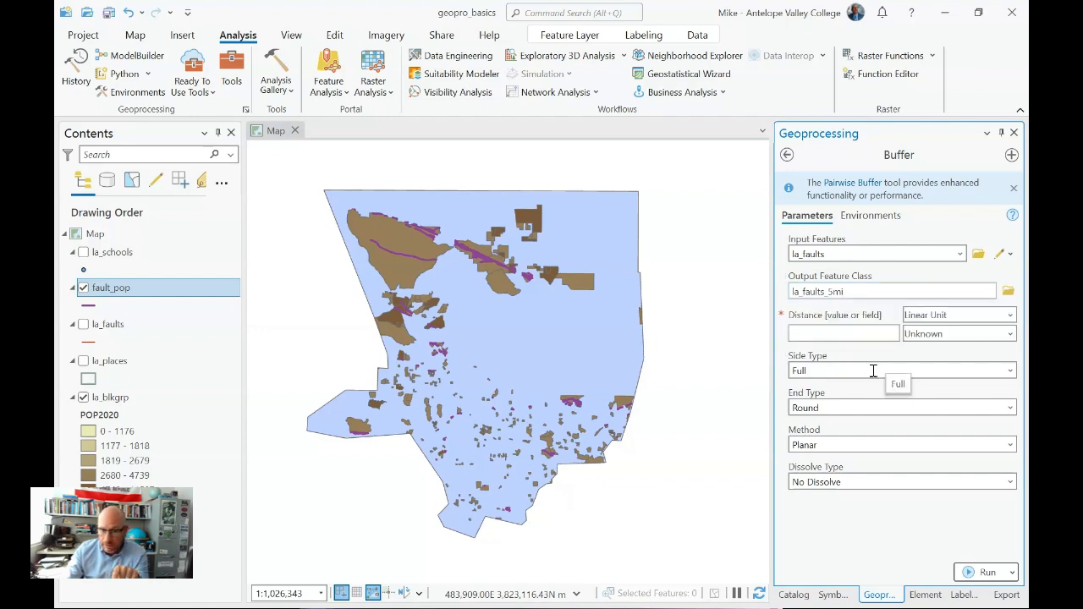
Set the Buffer distance to a linear unit of 5 Statute Miles
left_click(844, 335)
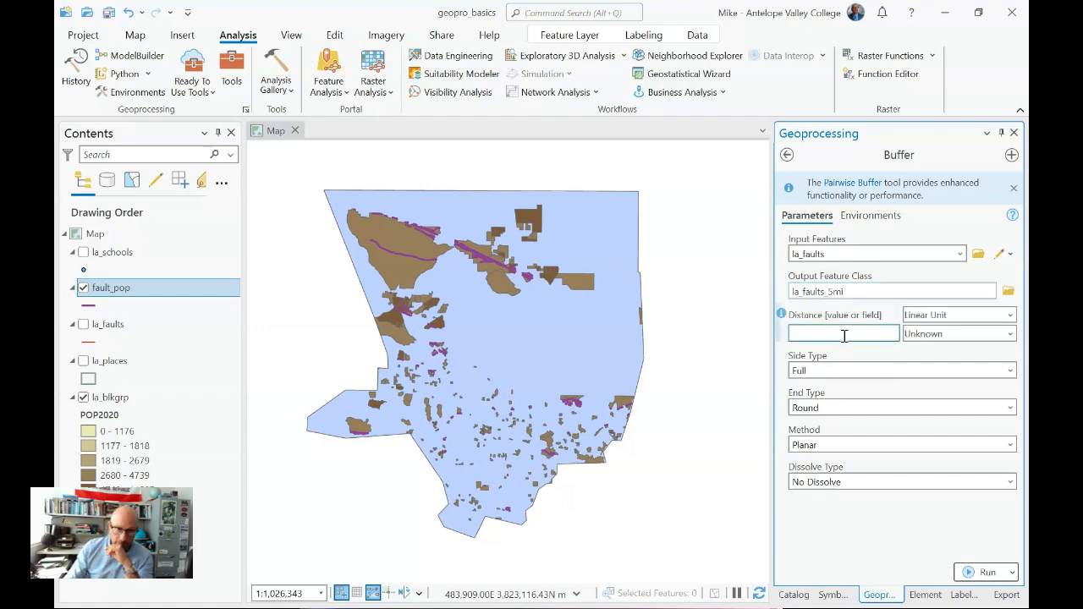
type("5")
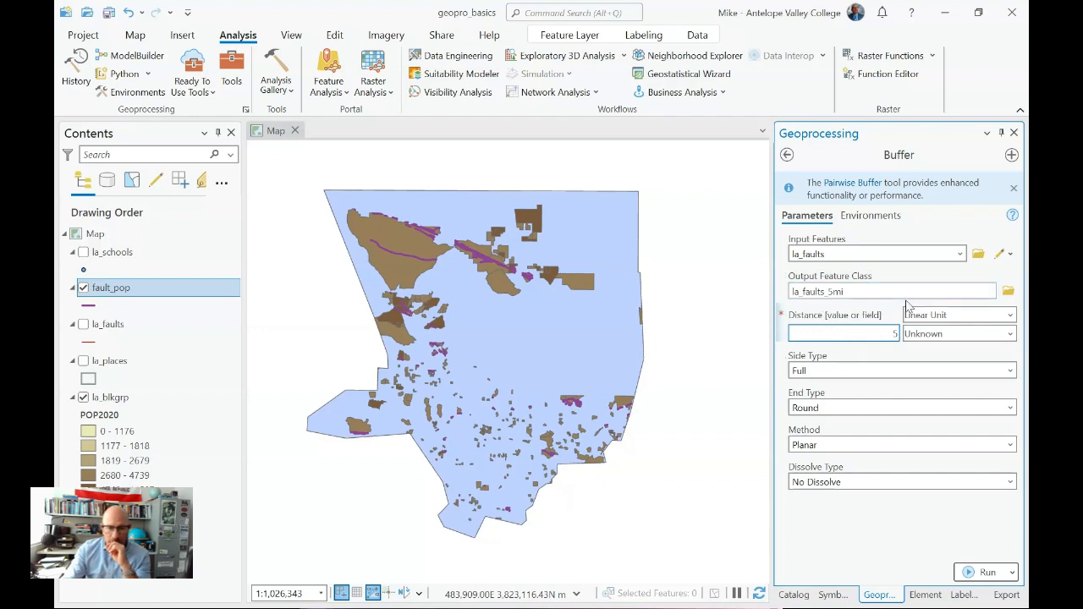
left_click(1008, 318)
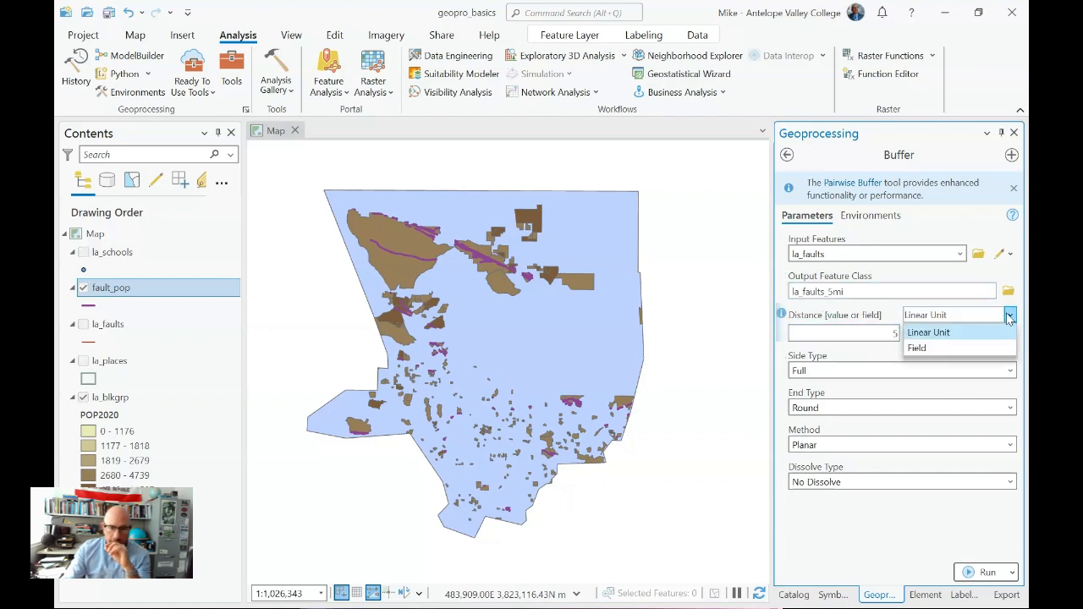
left_click(1006, 325)
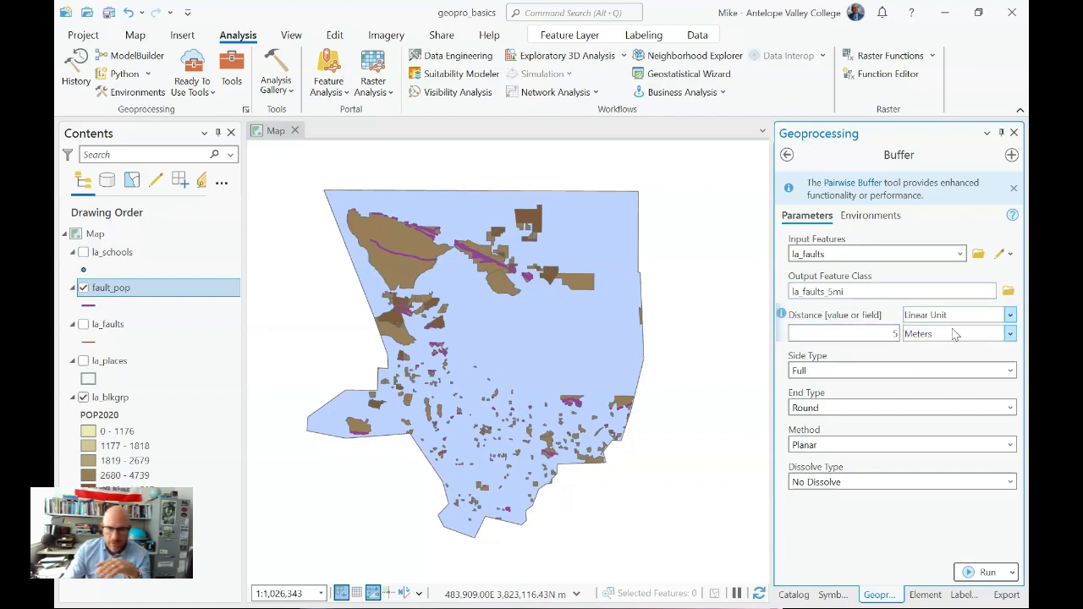
left_click(1010, 335)
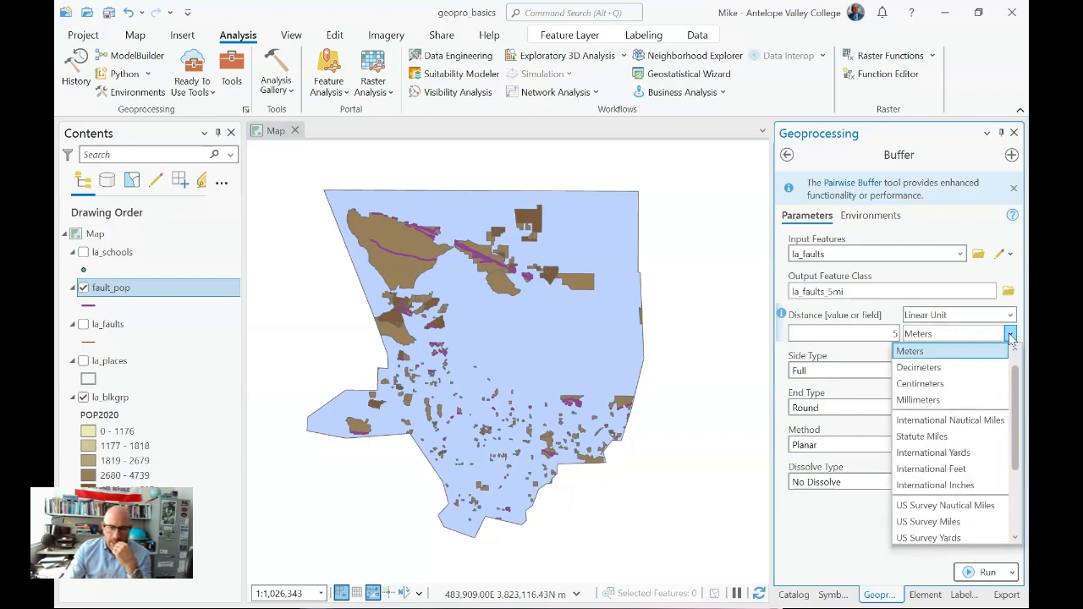
left_click(921, 437)
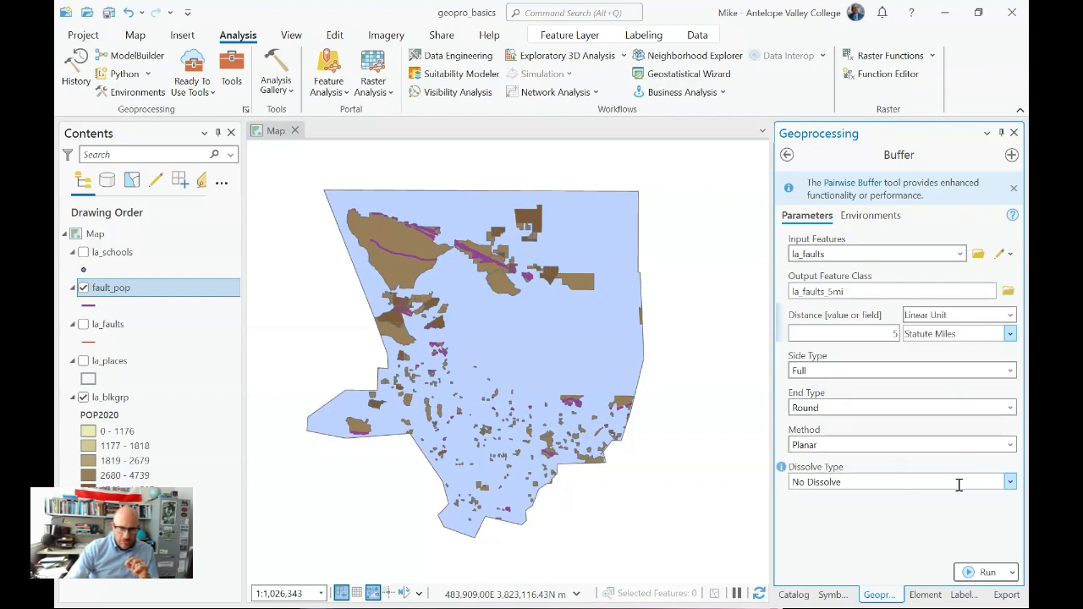
Set the Buffer to dissolve all output features into a single feature and run the tool
left_click(1009, 481)
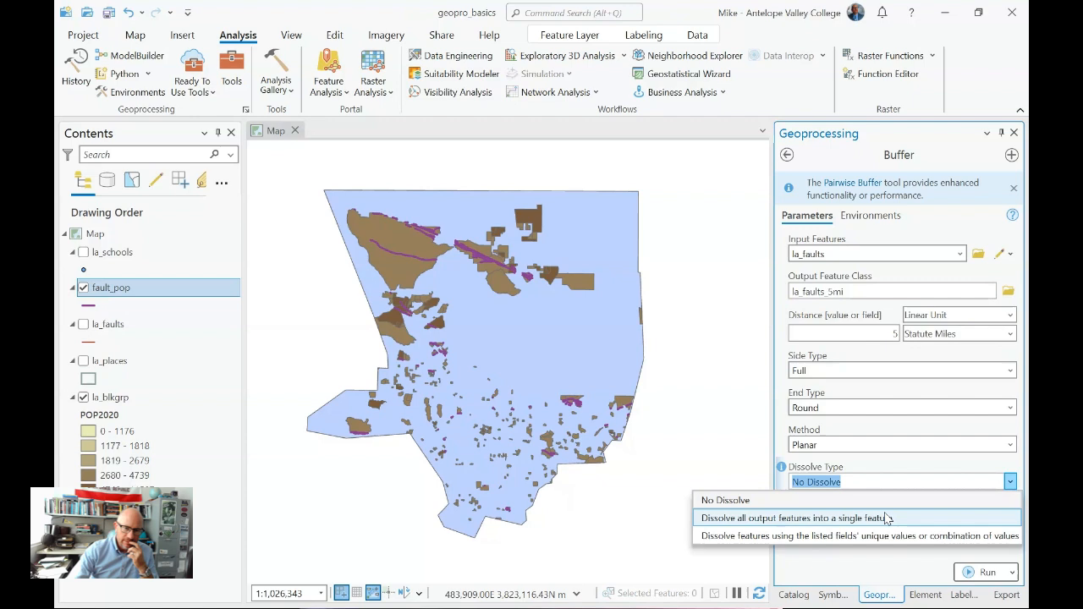
left_click(886, 517)
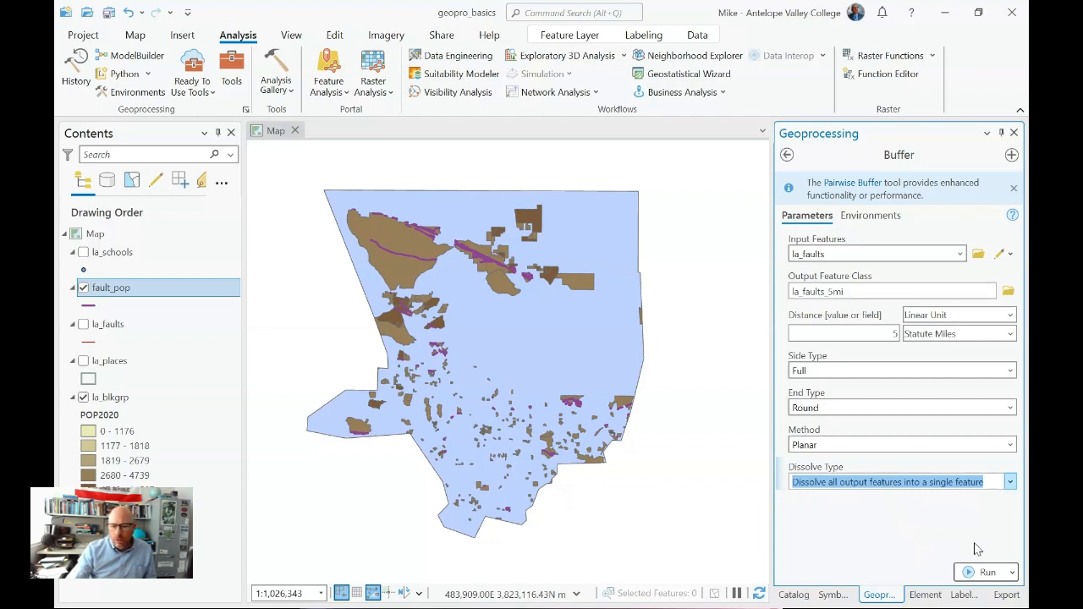
left_click(991, 572)
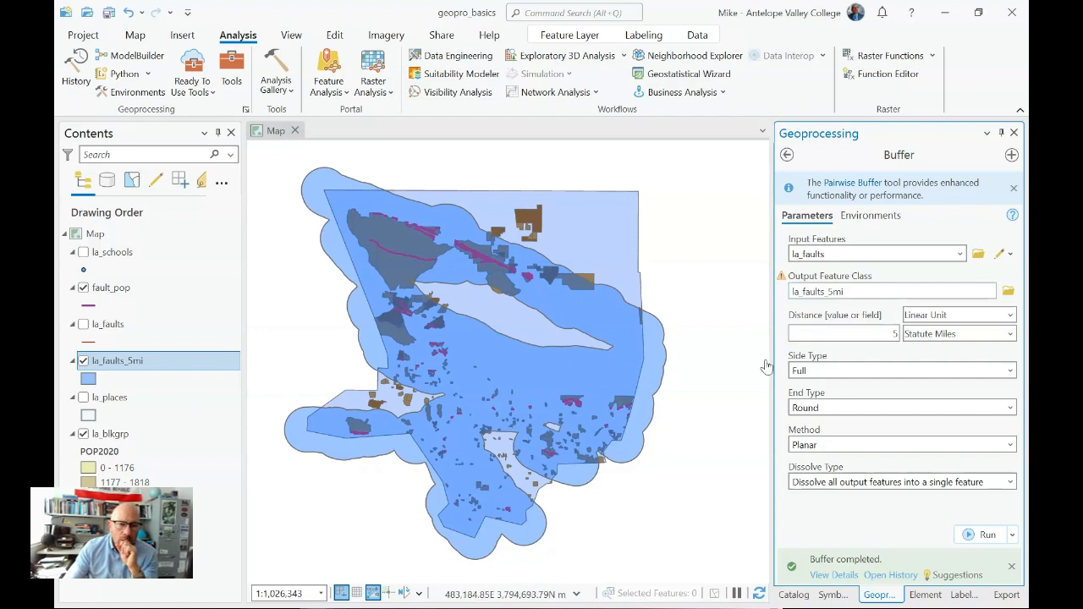
Find and open the Intersect tool from Analysis Tools and add la_blkgrp and la_faults_5mi as its input features
left_click(787, 156)
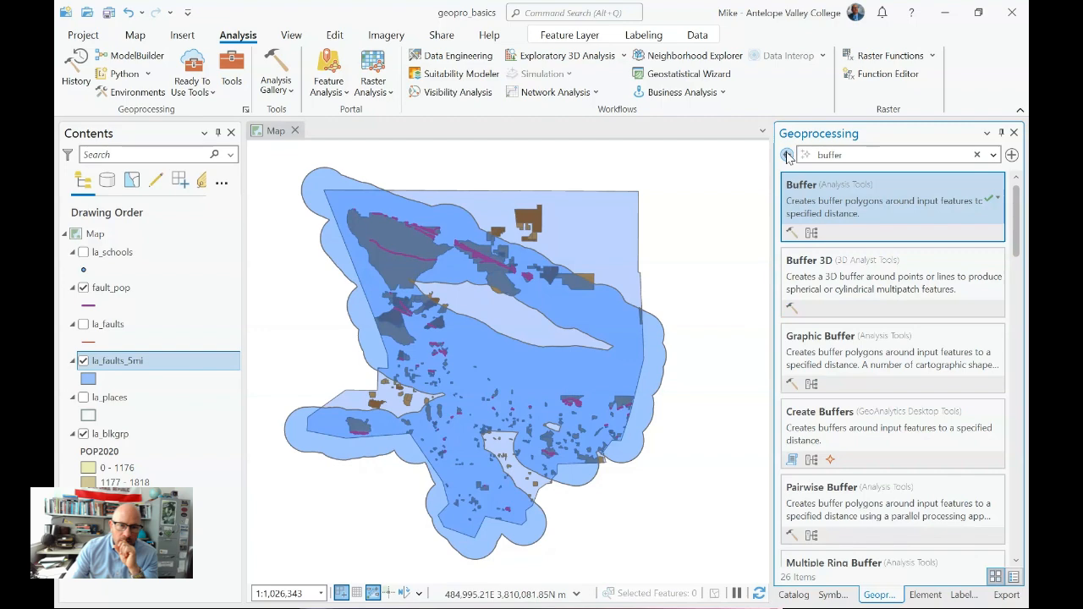
left_click(851, 154)
type("intersect")
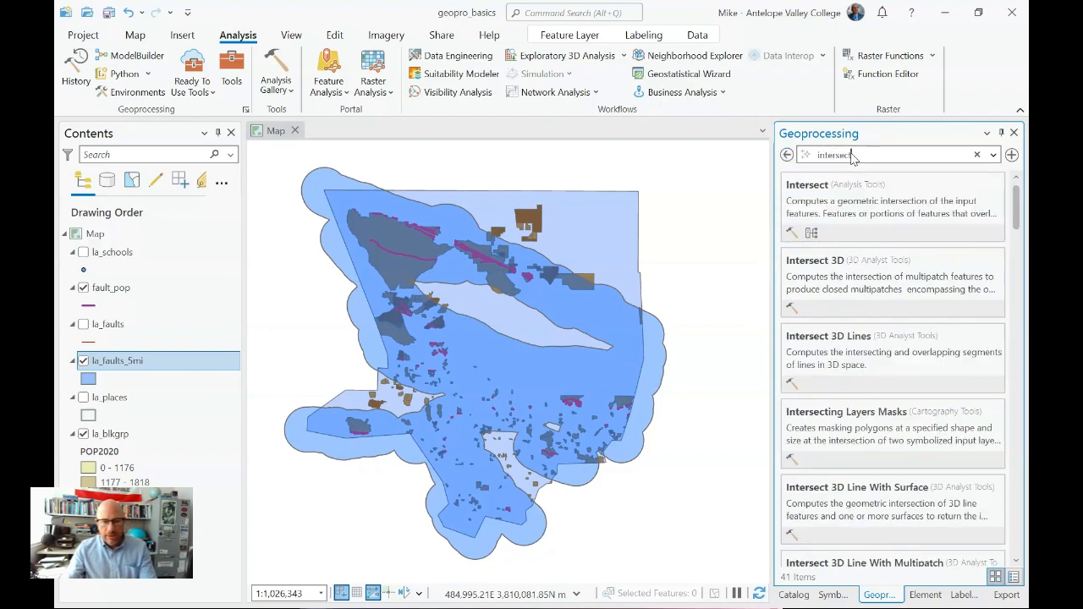
left_click(805, 195)
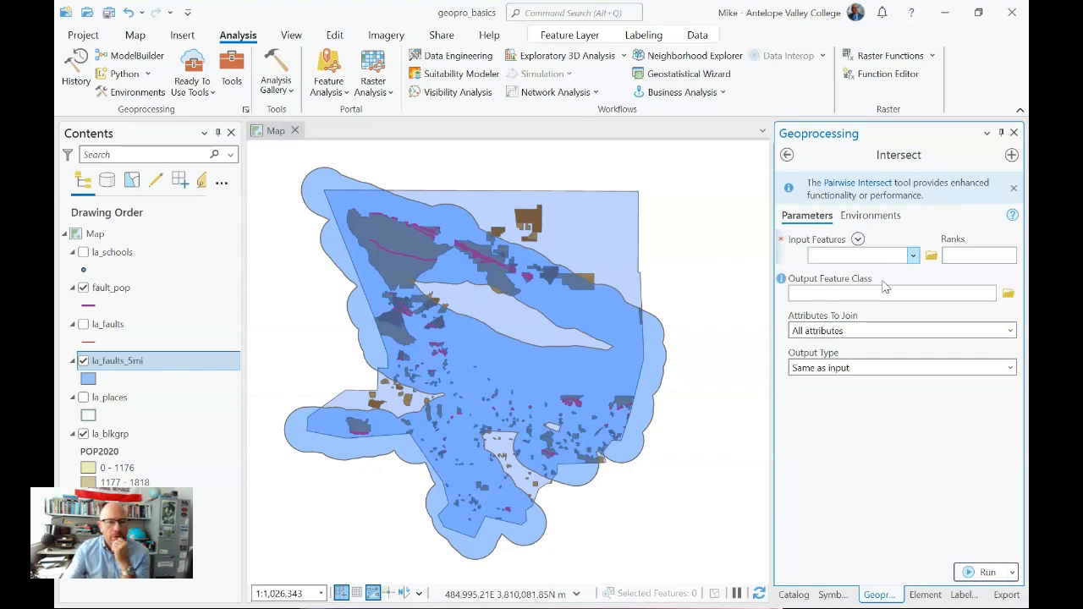
left_click(858, 240)
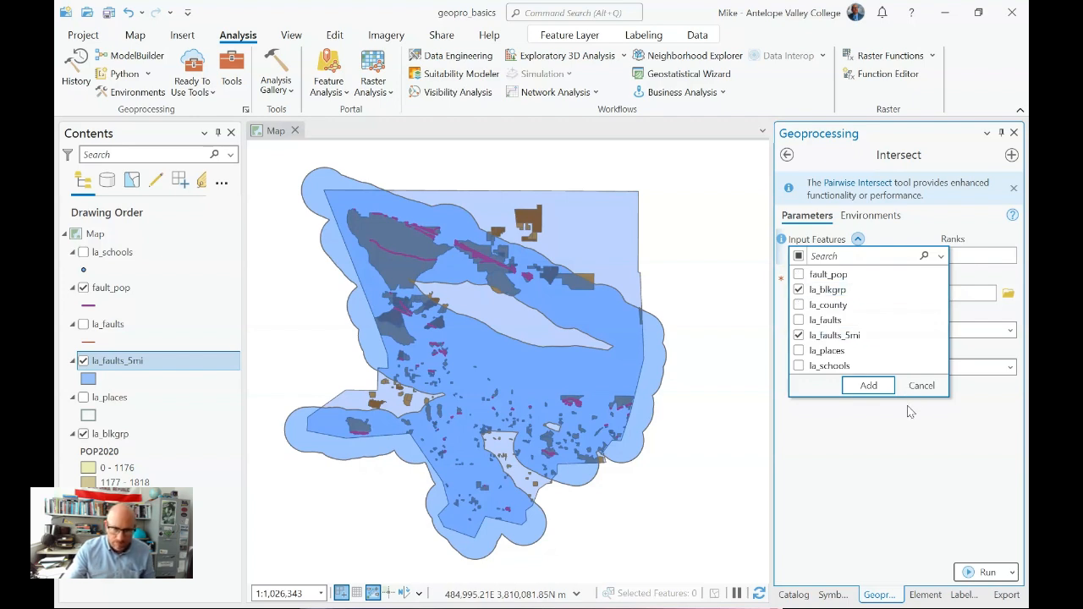
left_click(867, 385)
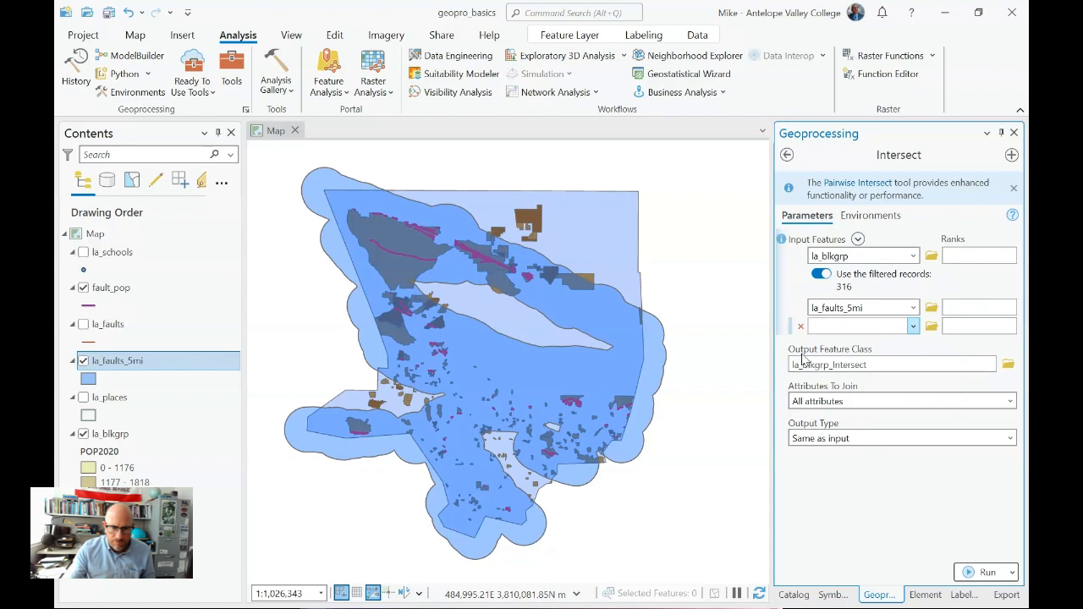
Name the Intersect output feature class fault_pop_5mi in the UTM_NAD83 dataset
left_click(881, 364)
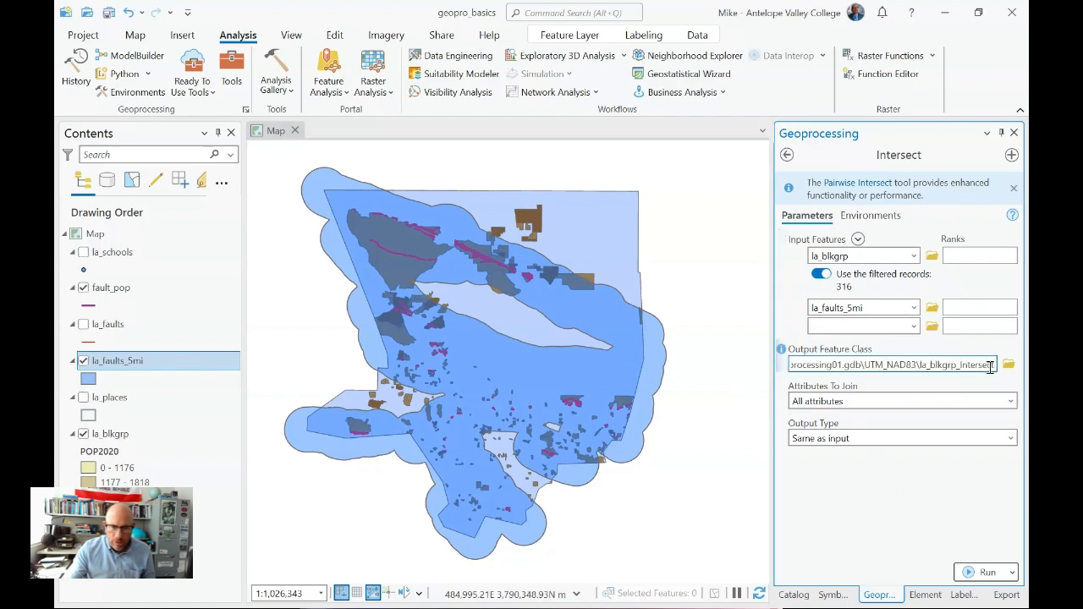
left_click_drag(994, 363, 919, 365)
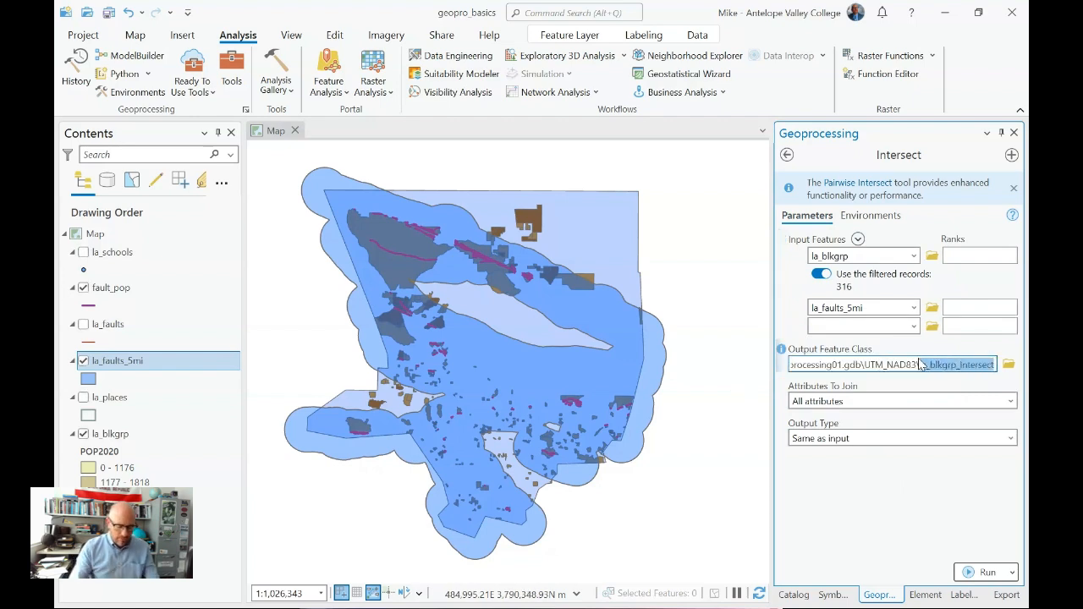
type("fault")
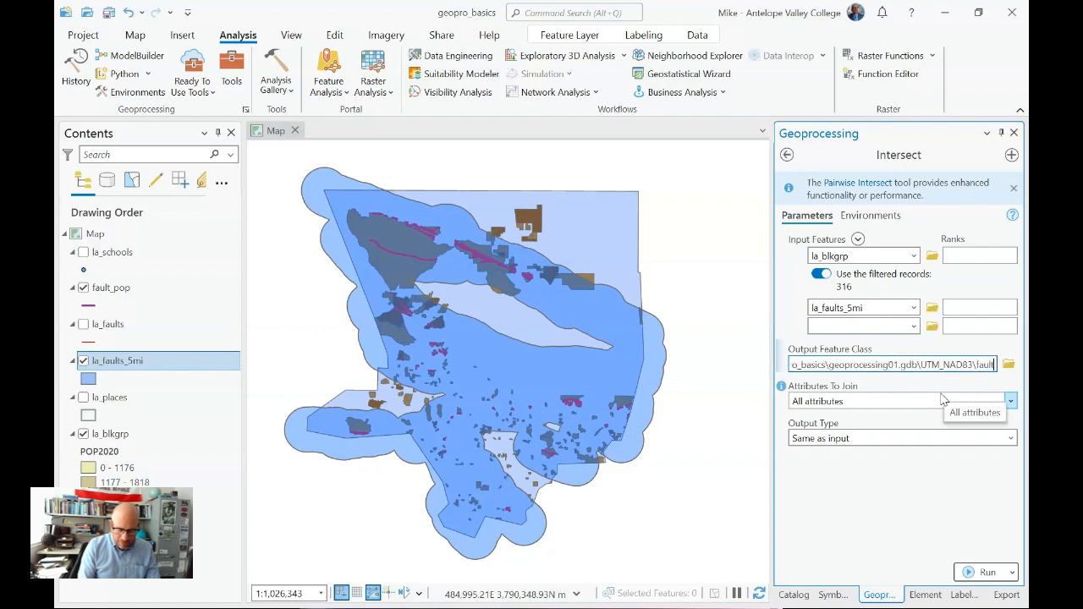
type("_pop")
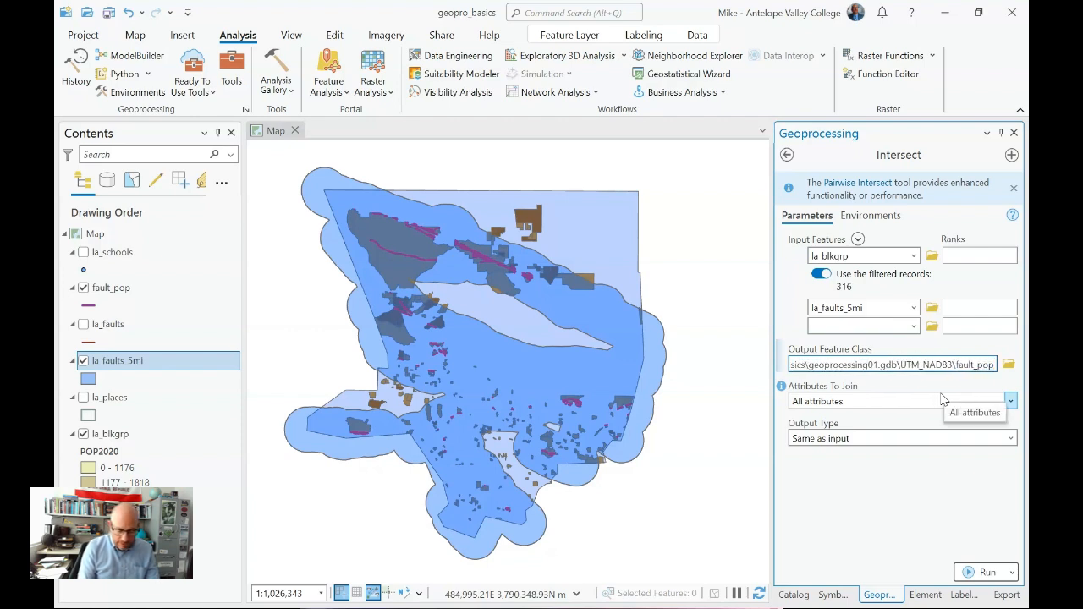
type("_5mi")
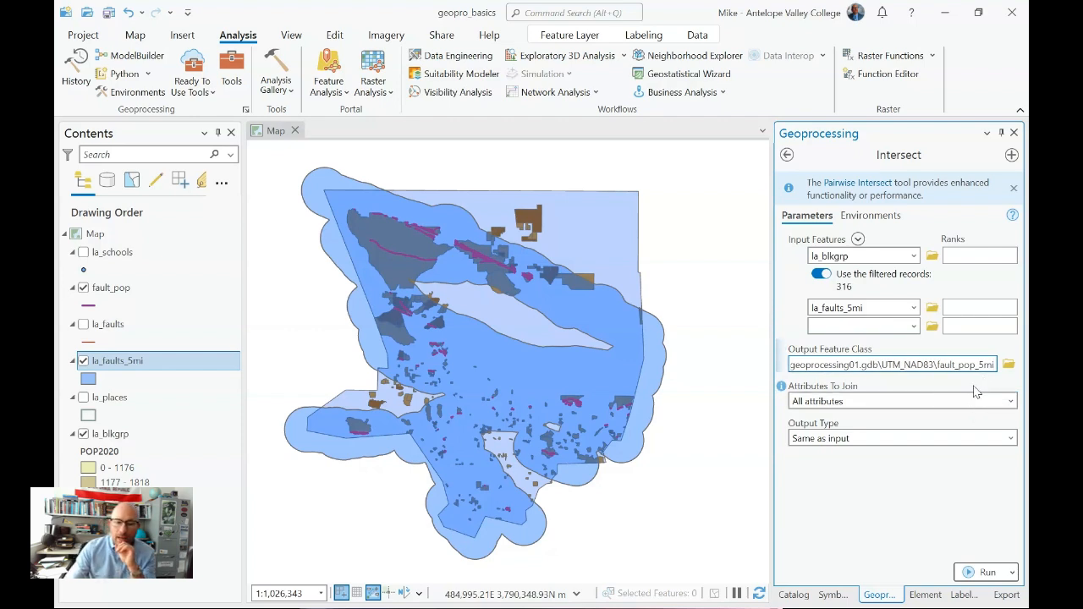
left_click(973, 380)
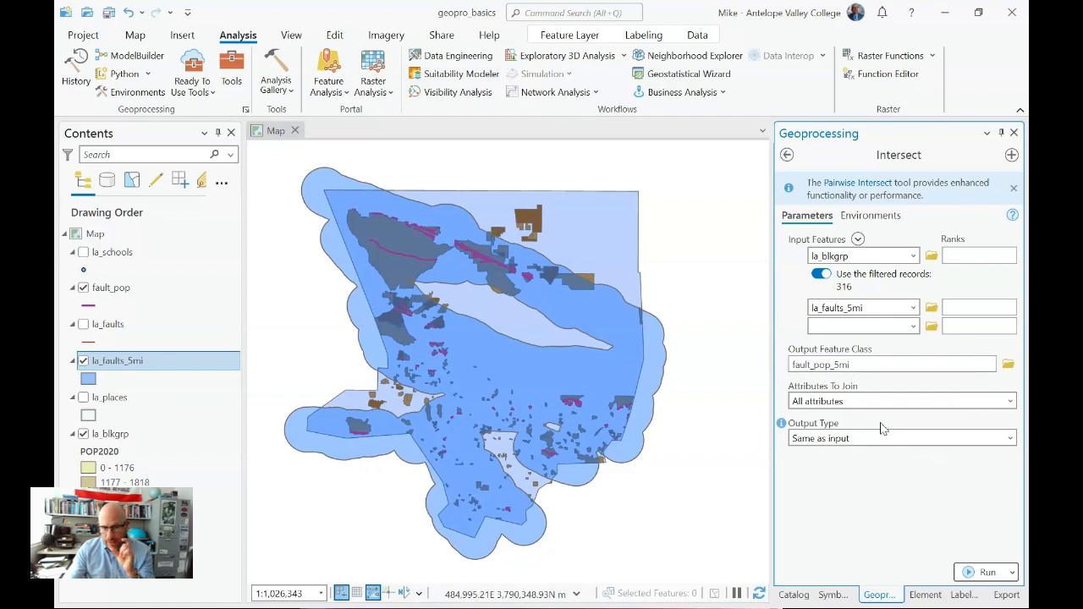
Choose Same as input for the output type and All attributes for the join, and run the Intersect tool
left_click(900, 438)
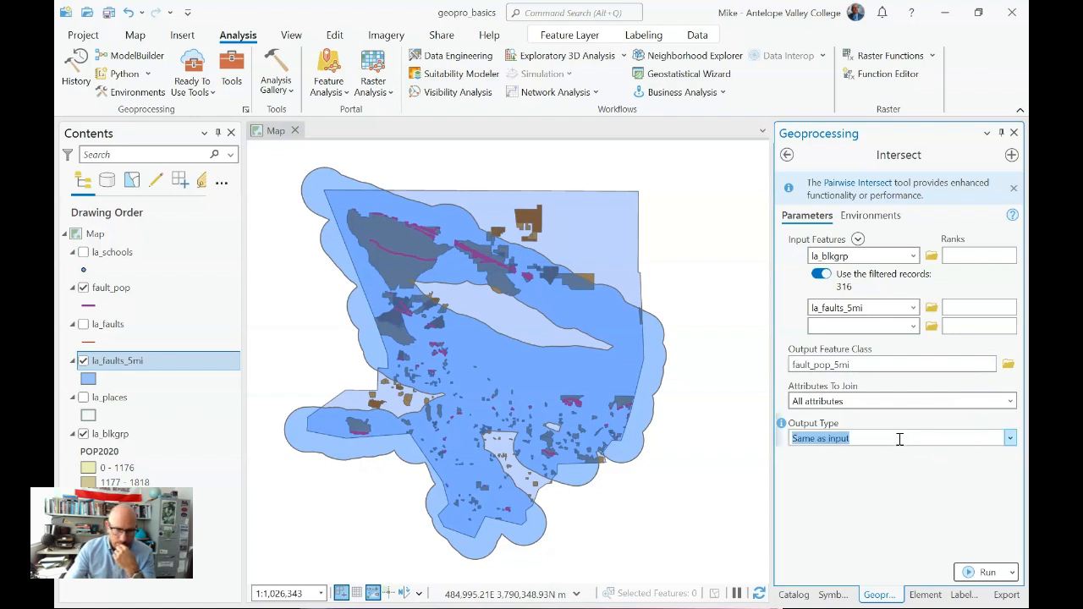
left_click(1009, 438)
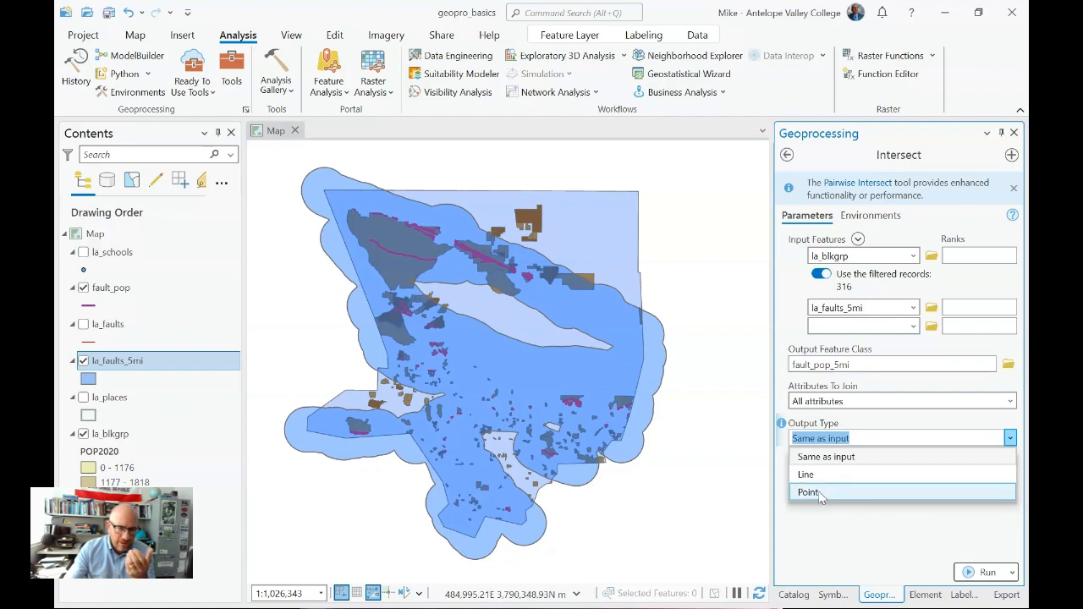
left_click(851, 458)
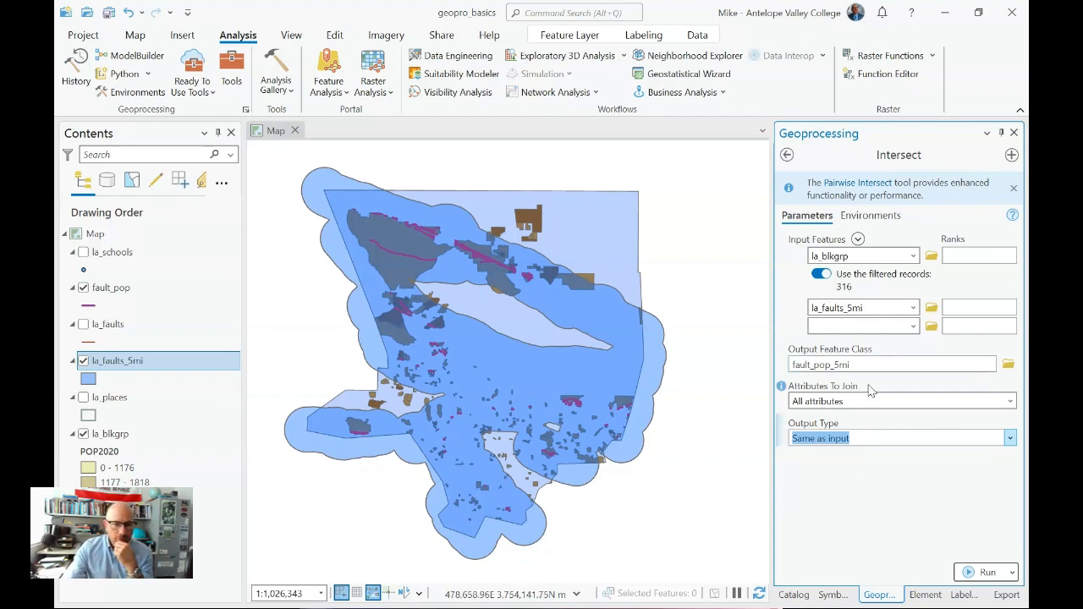
left_click(1011, 403)
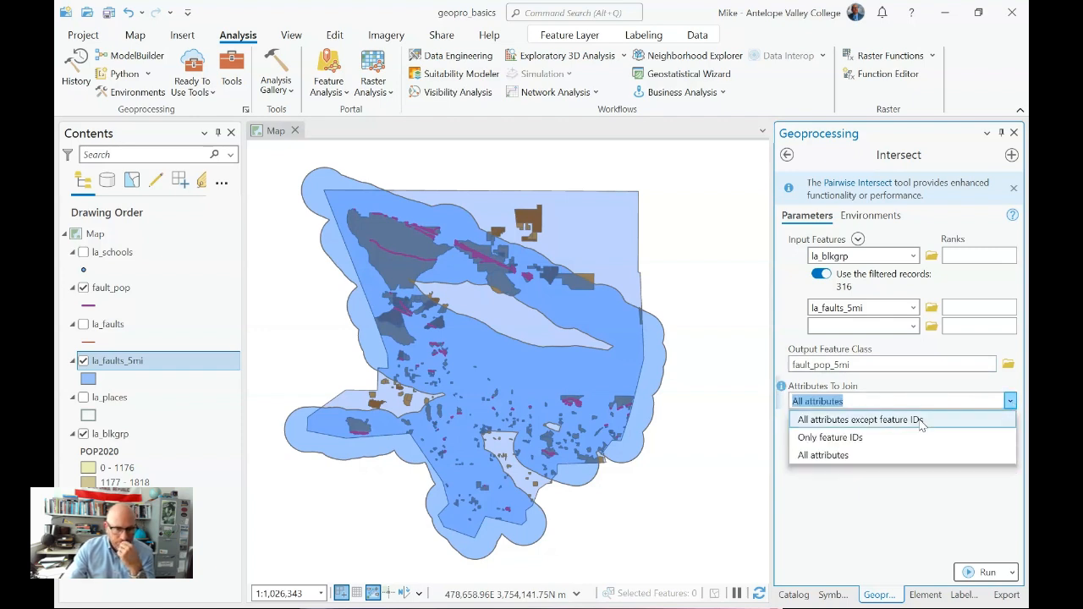
left_click(867, 457)
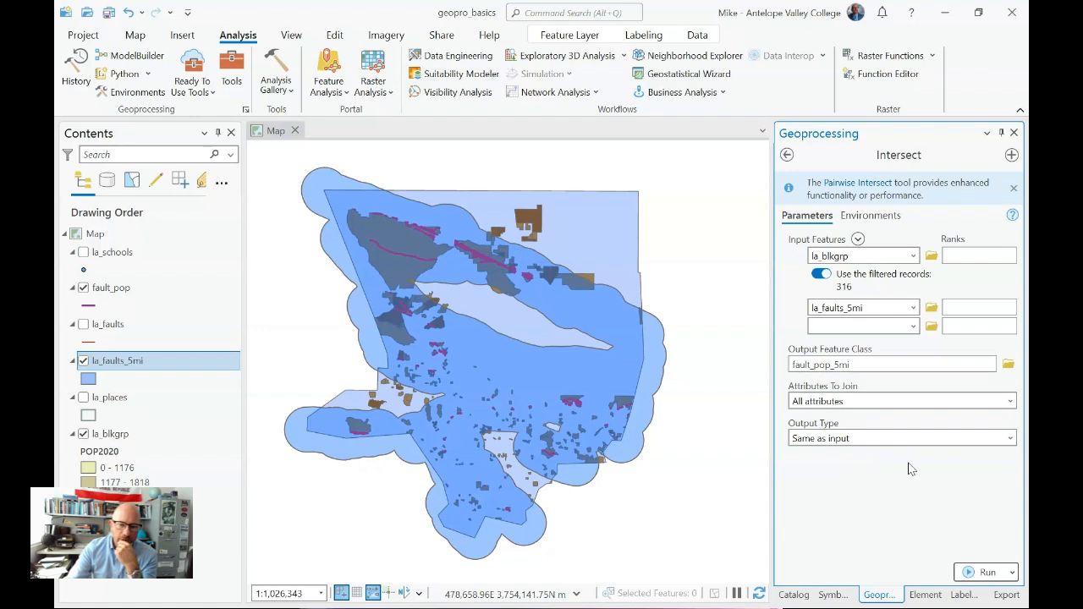
left_click(981, 572)
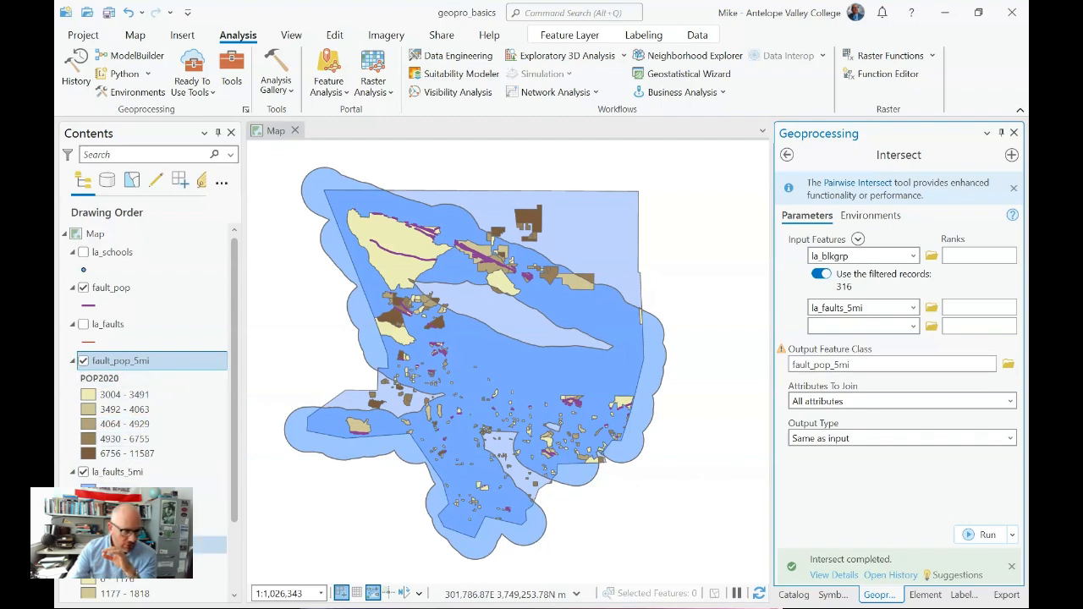
Hide the la_blkgrp, la_faults_5mi and fault_pop layers so that fault_pop_5mi shows alone over the county
left_click(83, 545)
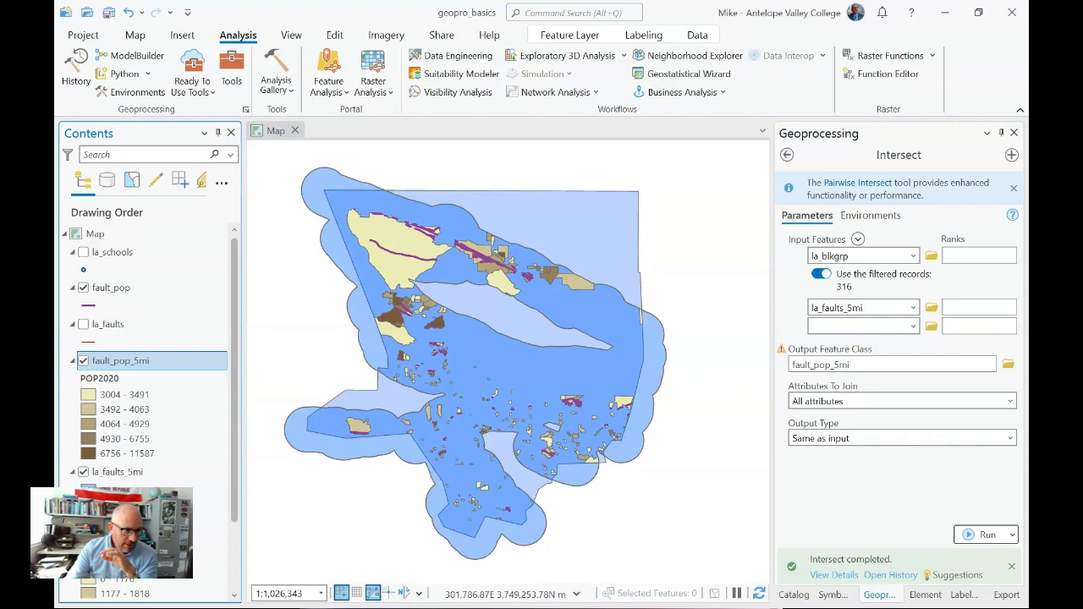
left_click(83, 472)
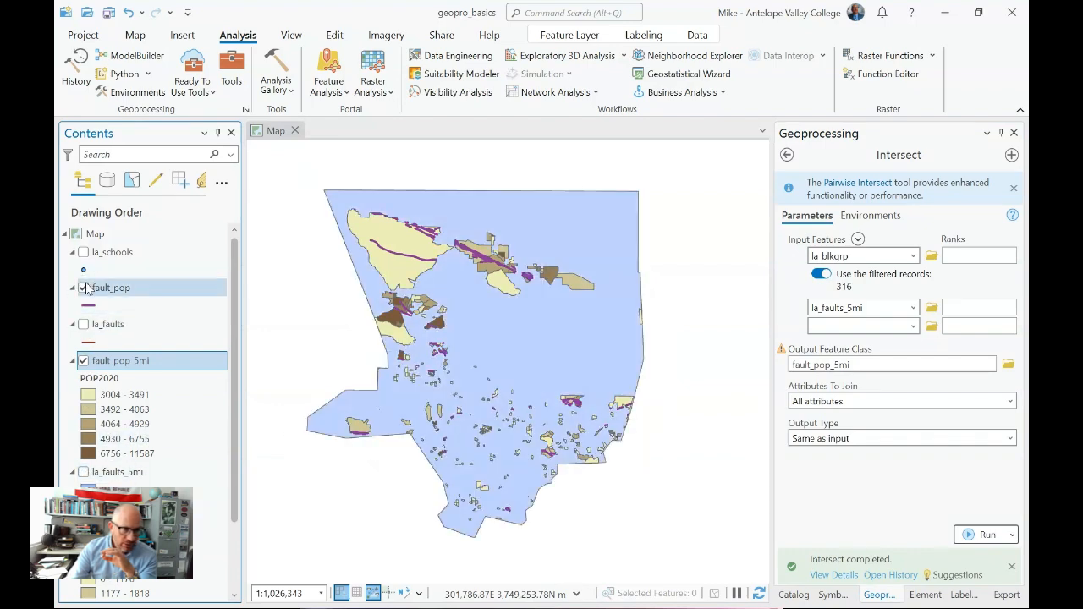
left_click(84, 288)
left_click(84, 288)
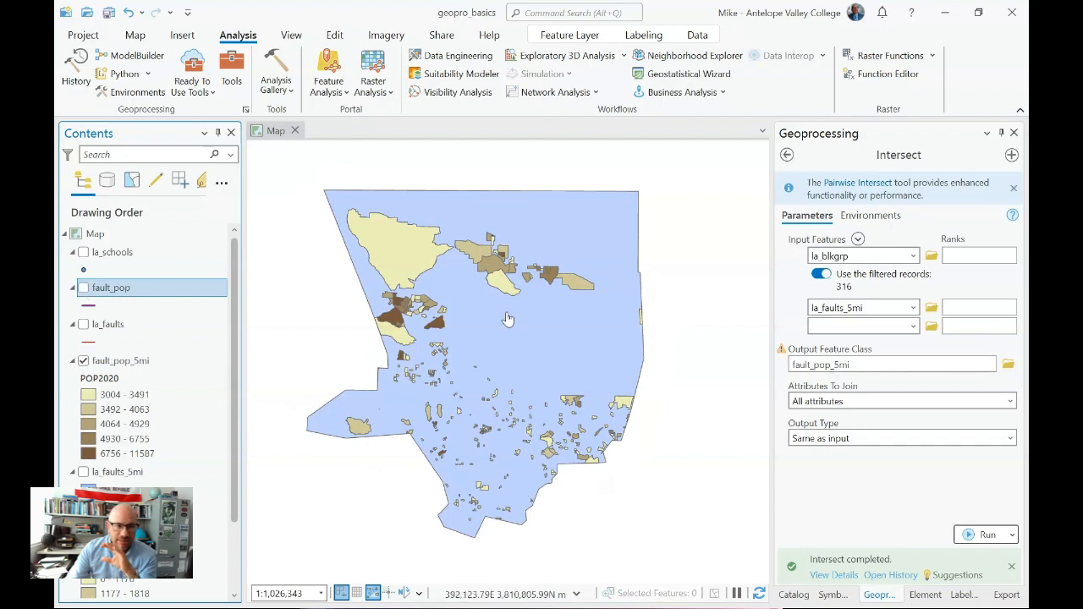
Examine the attributes of the large northwestern block group in fault_pop_5mi, close its pop-up, and return to the whole county
scroll(436, 333, "up", 3)
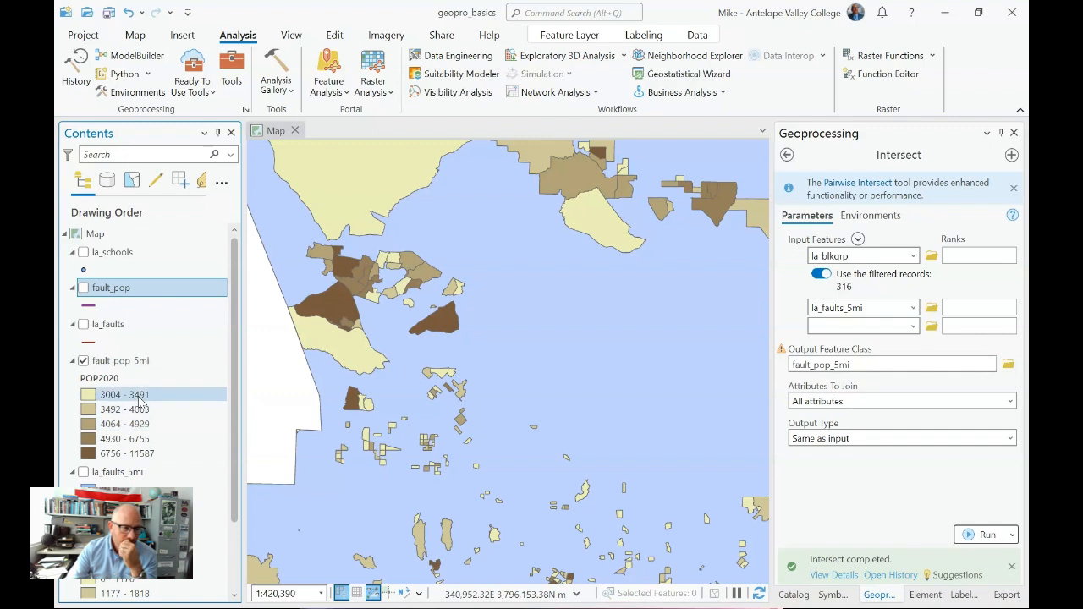
scroll(156, 436, "down", 1)
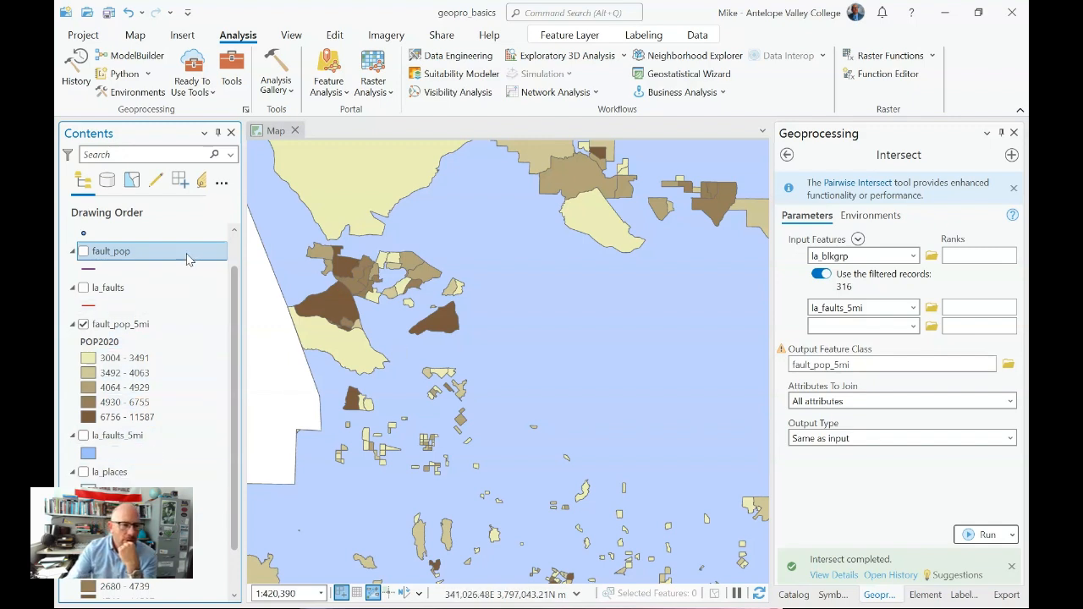
left_click(347, 199)
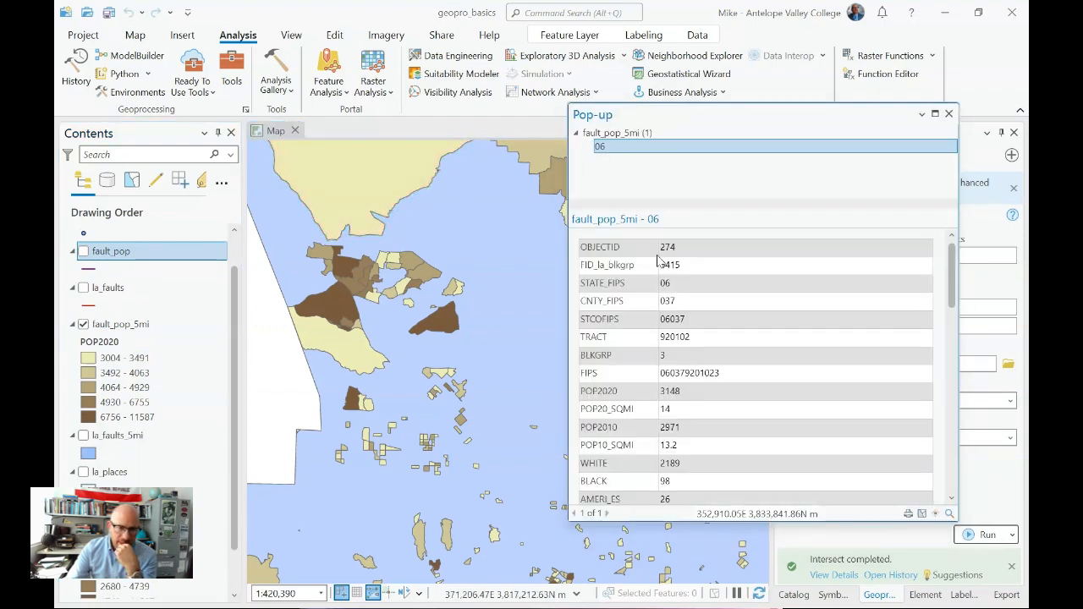
scroll(677, 305, "down", 1)
scroll(676, 305, "down", 15)
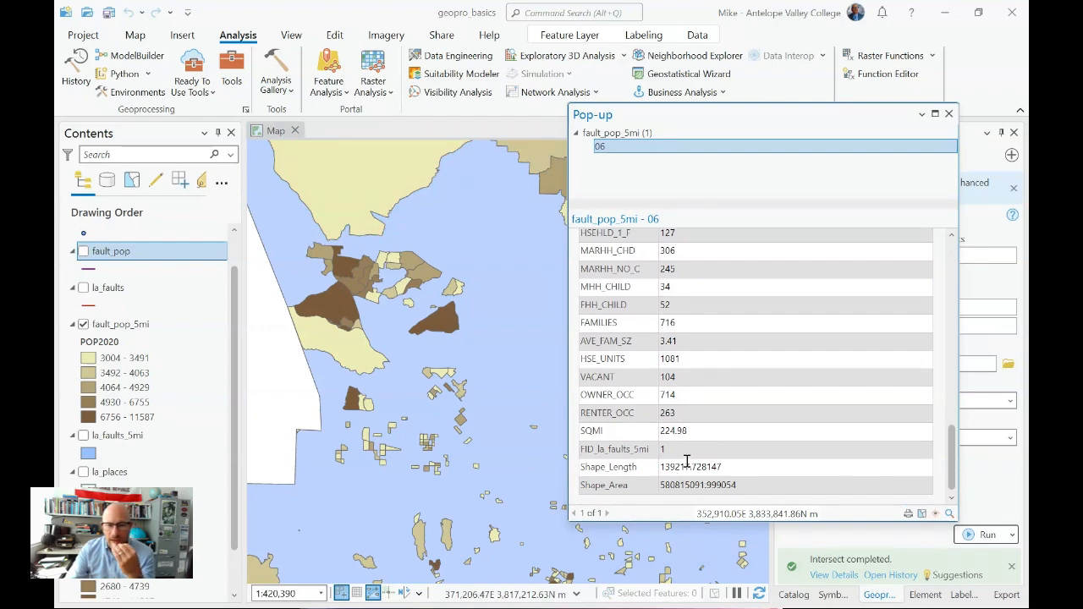
left_click(949, 114)
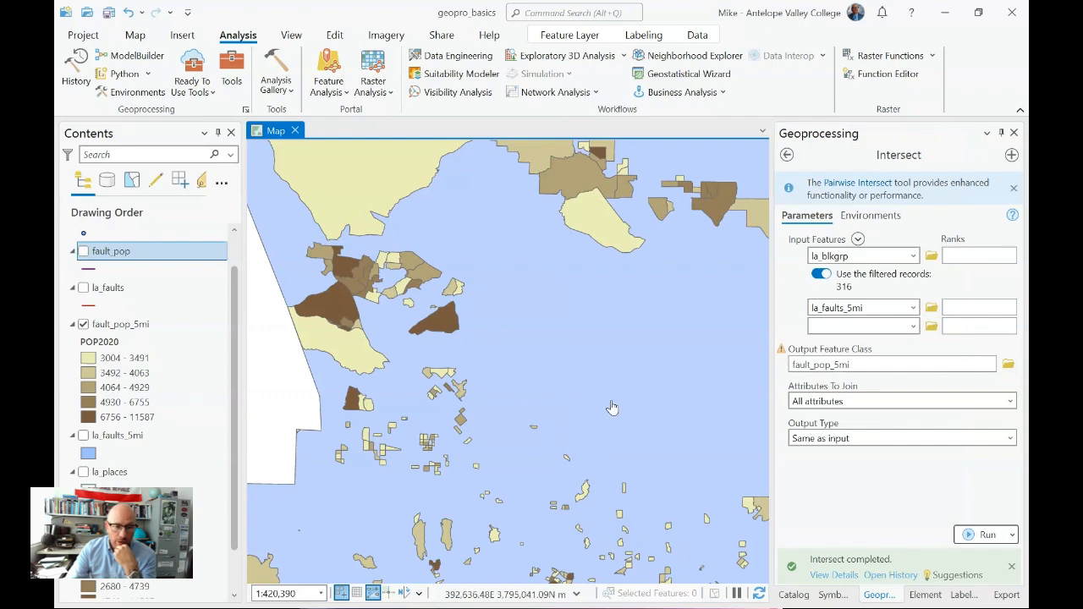
scroll(611, 404, "down", 4)
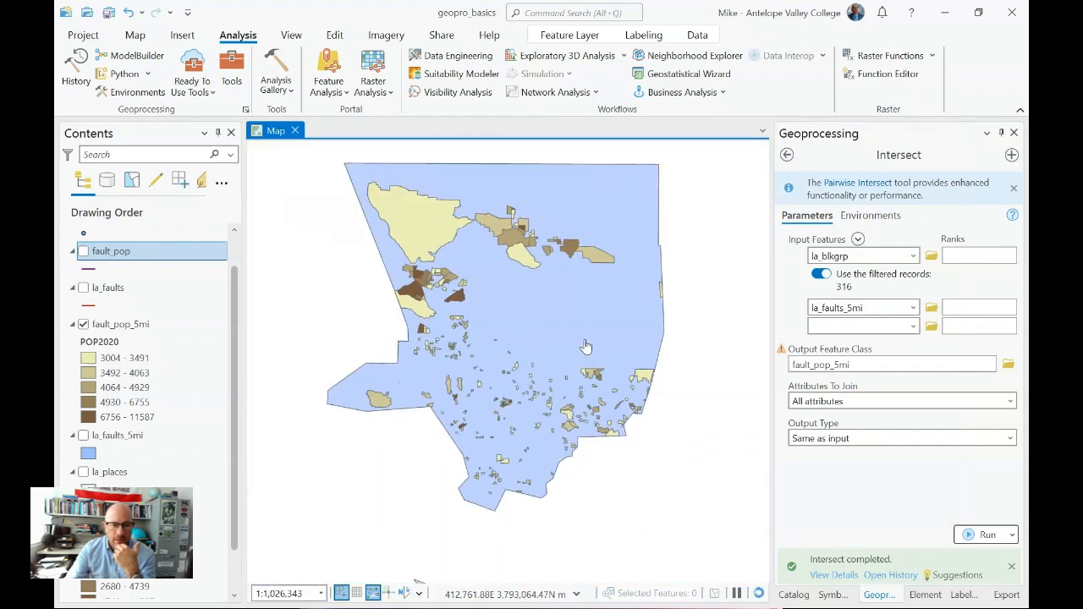
Show the la_blkgrp layer and hide the fault_pop_5mi layer on the map
scroll(563, 340, "up", 2)
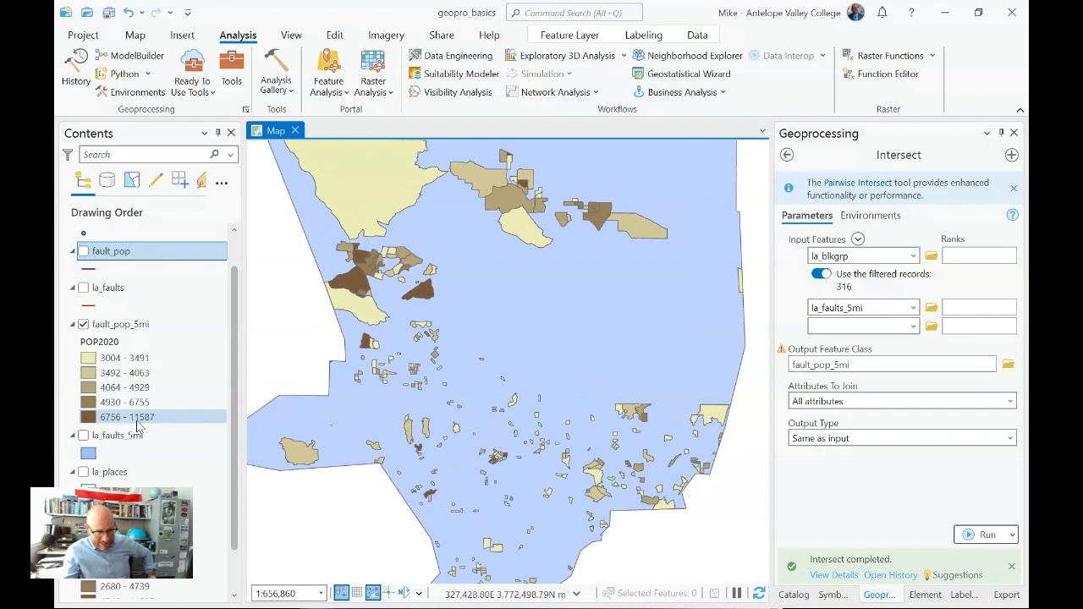
left_click(119, 342)
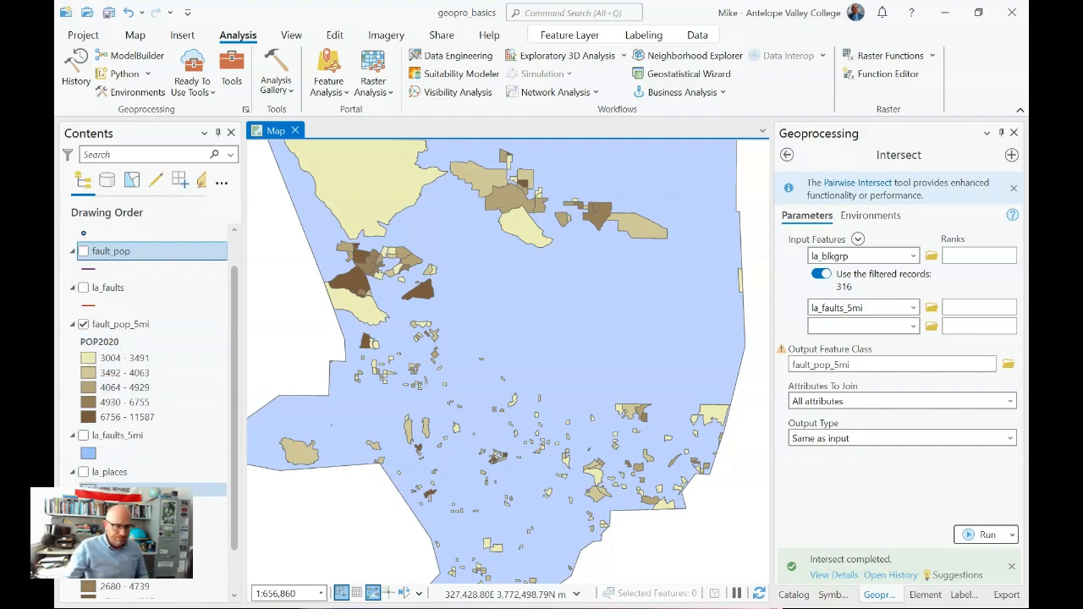
left_click(83, 509)
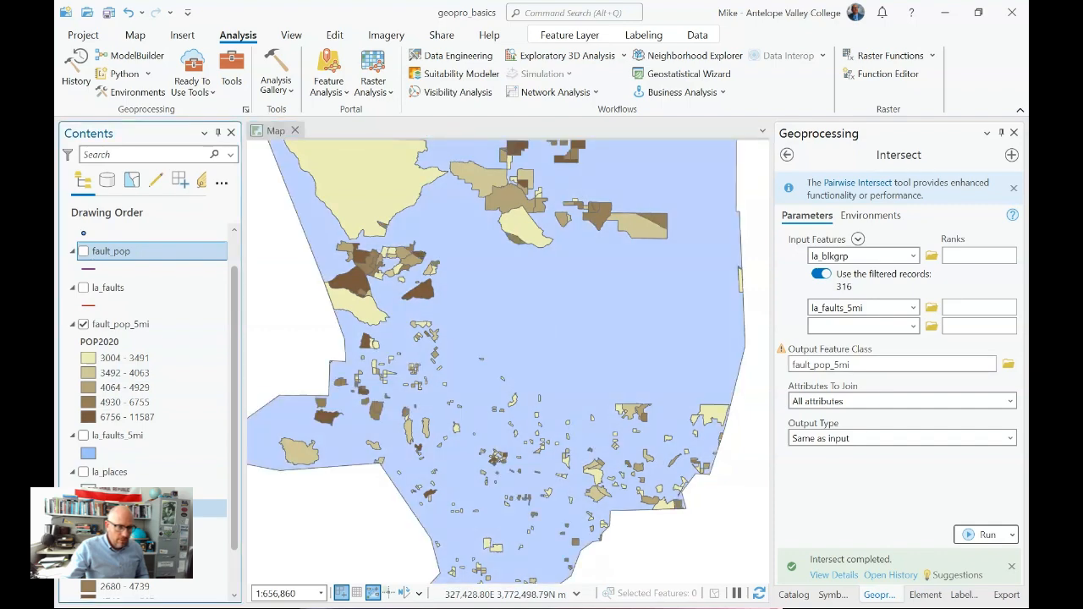
scroll(84, 461, "down", 1)
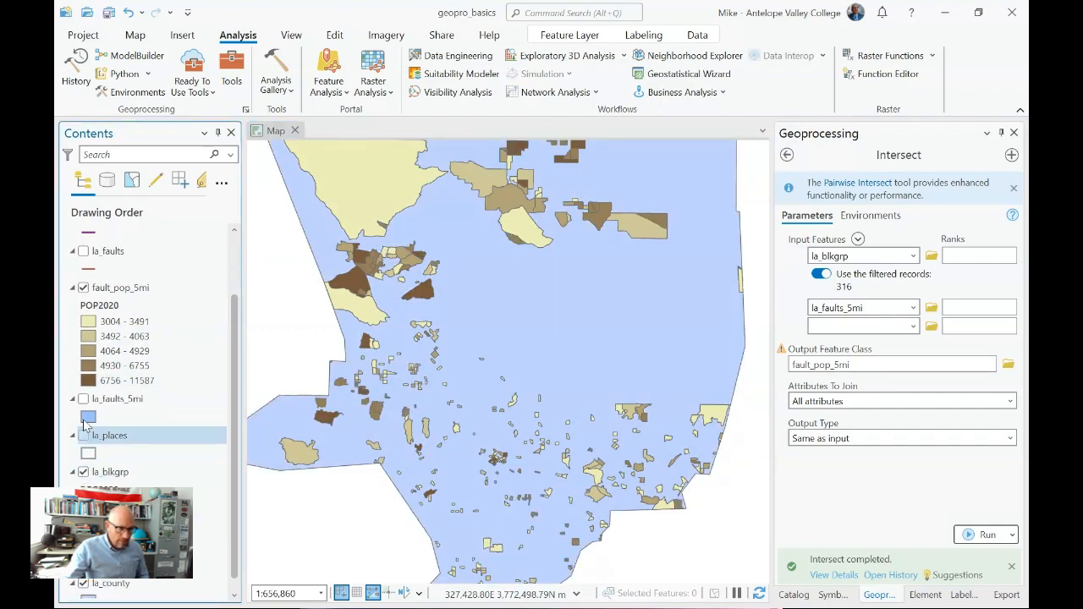
scroll(90, 463, "down", 1)
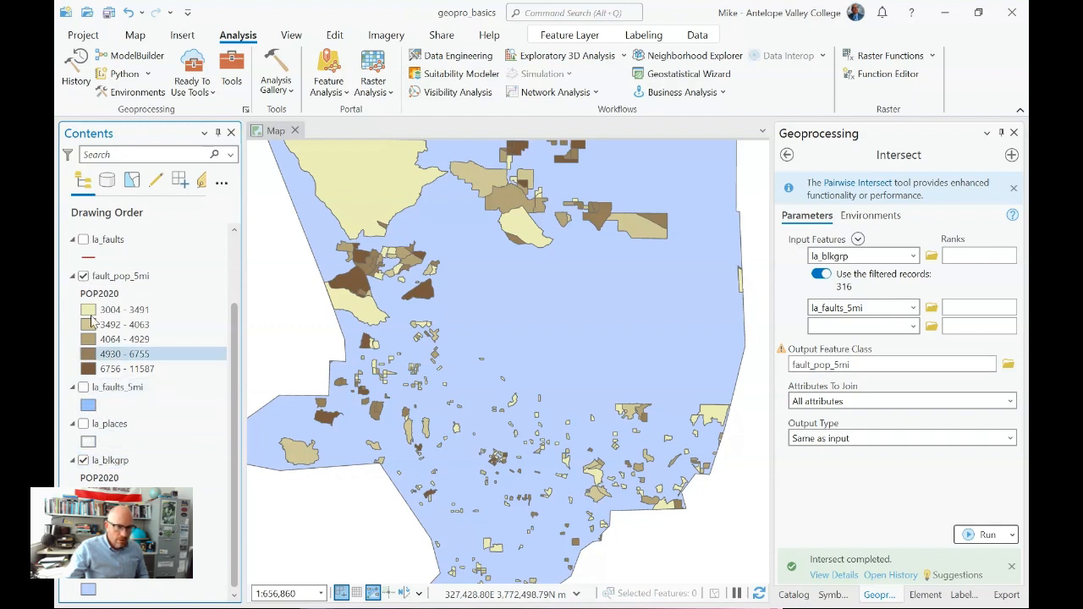
left_click(83, 276)
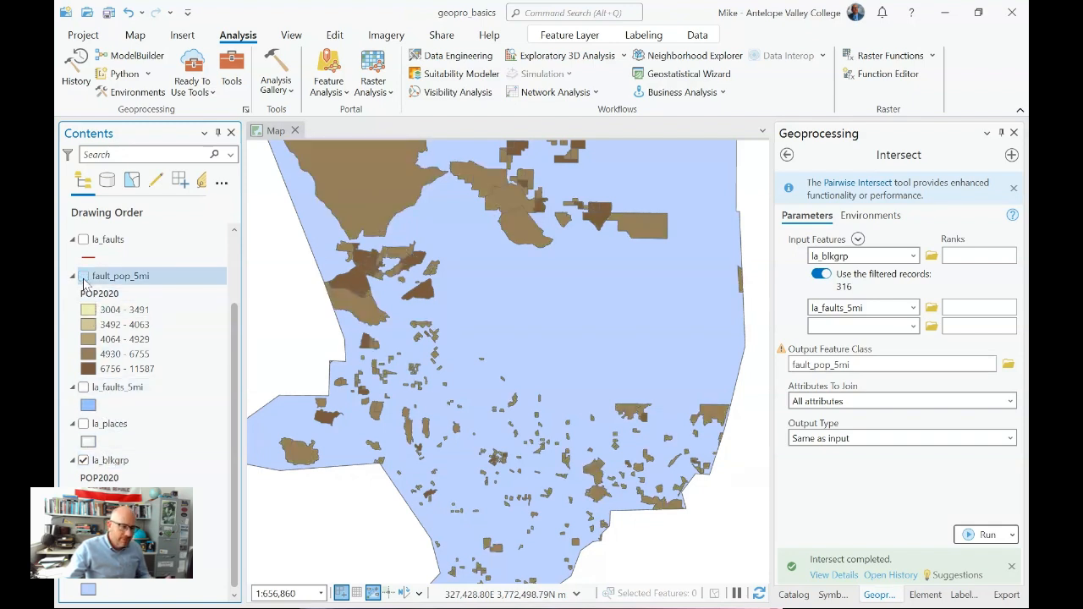
Remove the POPULATION >= 3000 definition query from the la_blkgrp layer
right_click(107, 463)
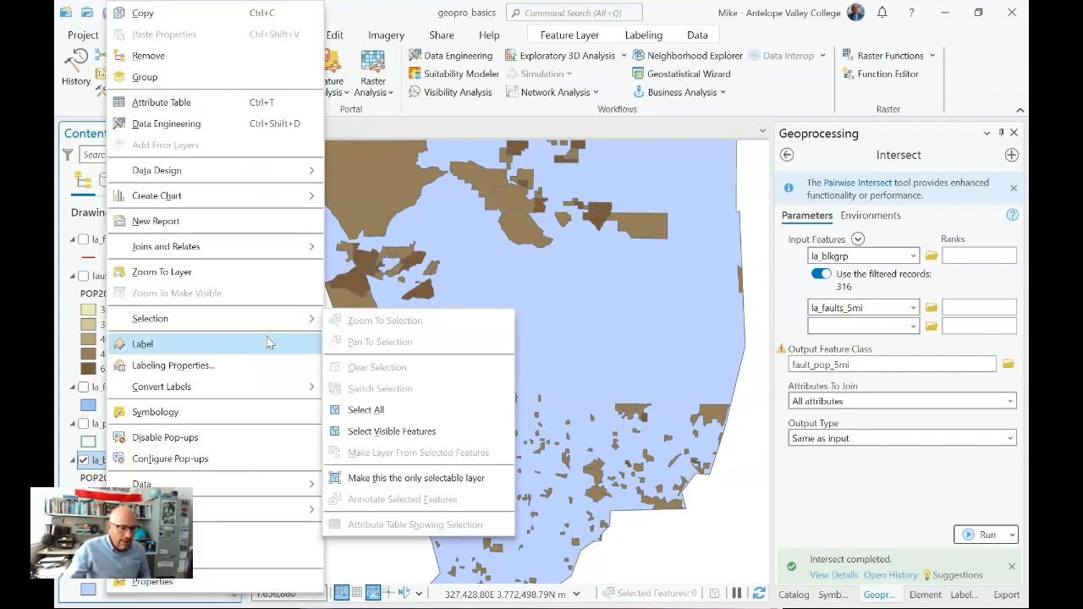
left_click(199, 581)
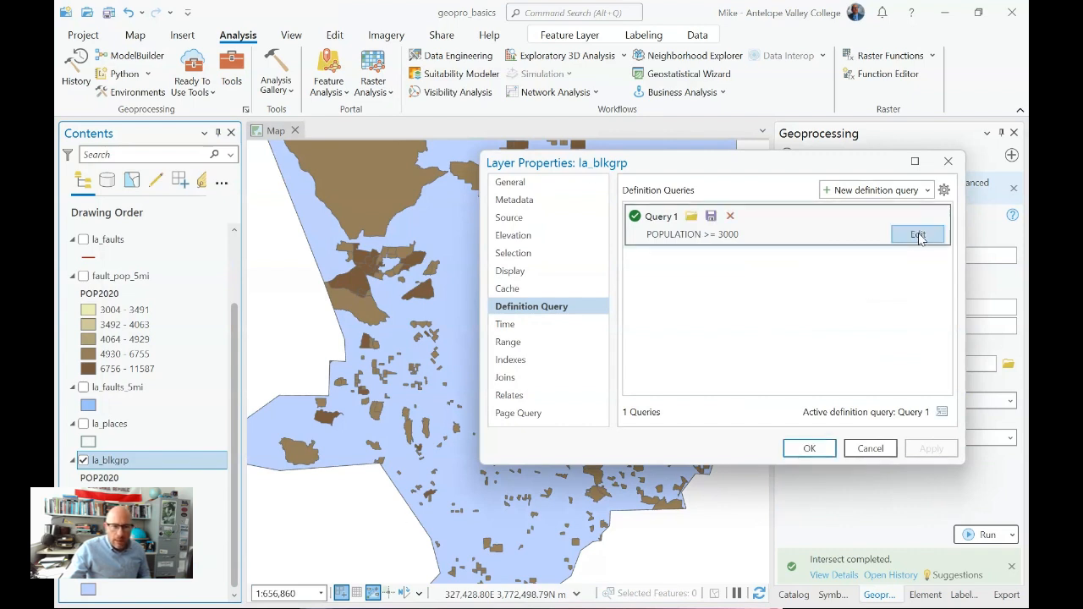
left_click(730, 217)
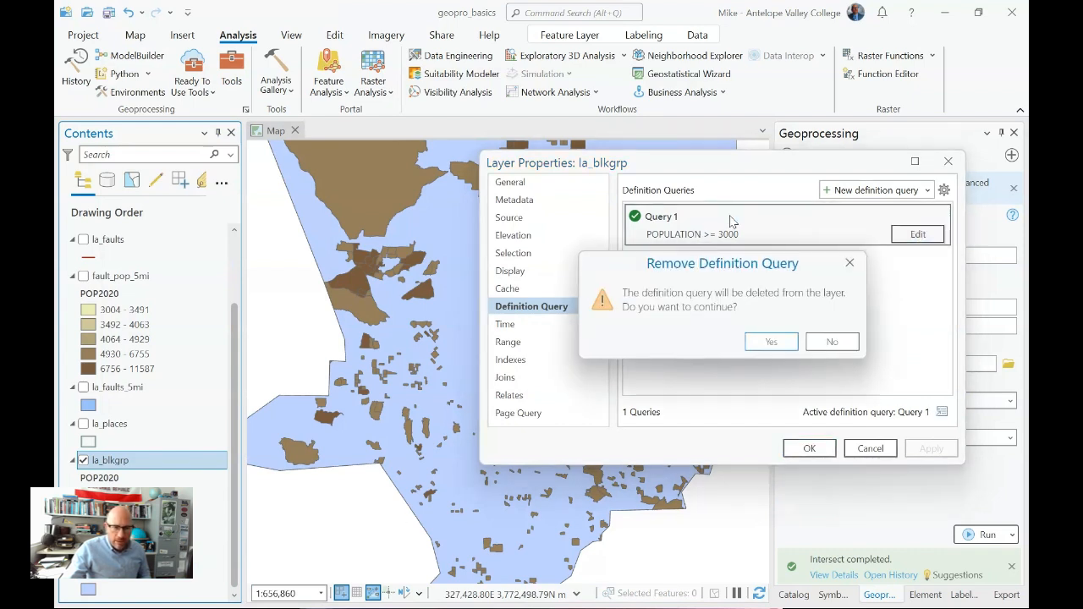
left_click(768, 340)
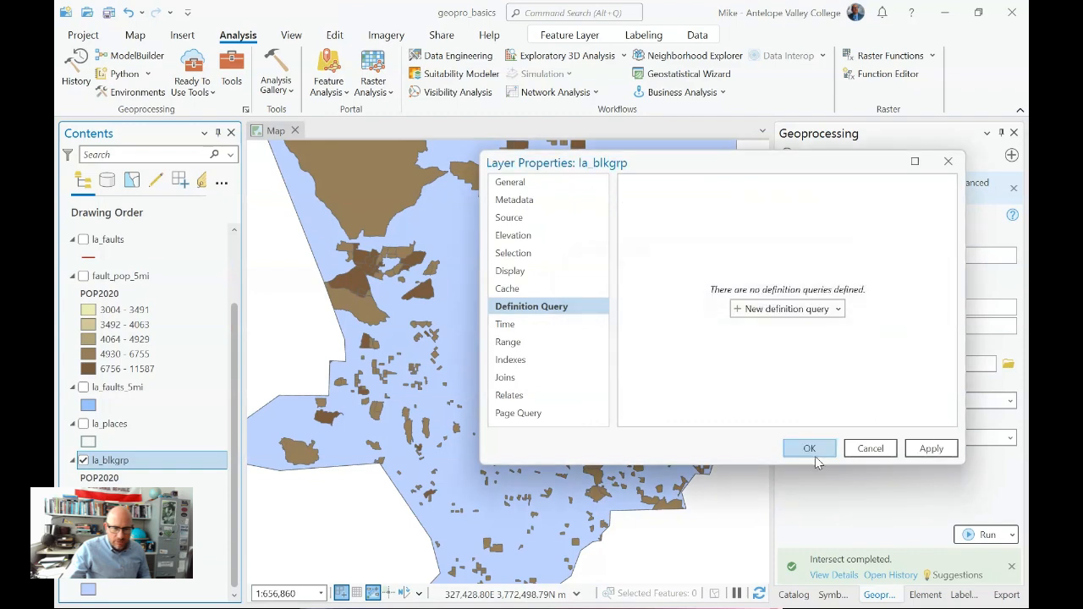
left_click(810, 453)
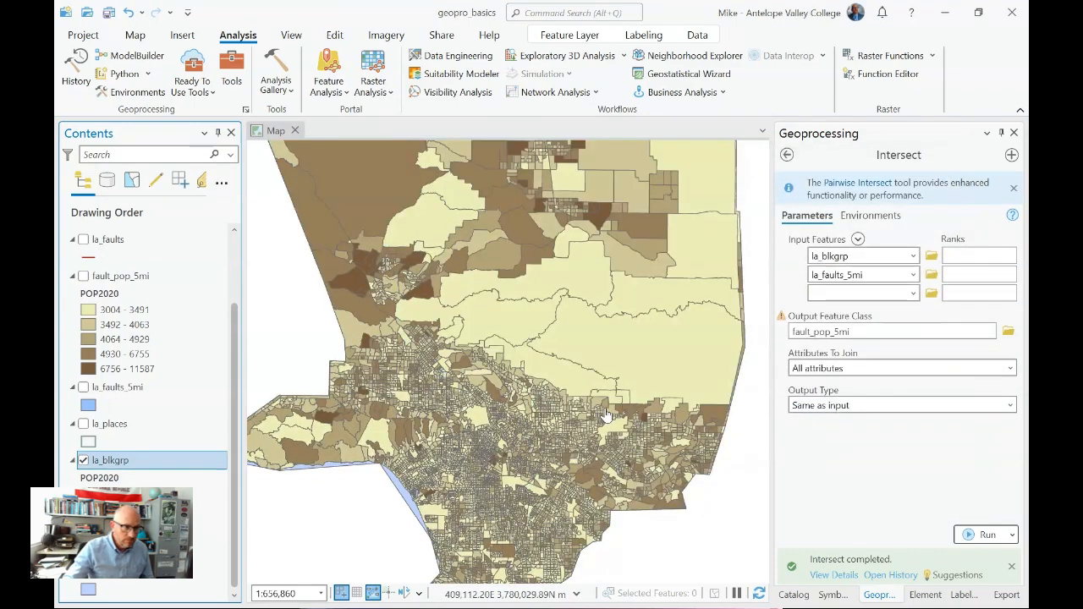
Show fault_pop_5mi over the block groups again and change its symbology from graduated colors to Single Symbol
left_click(84, 277)
left_click(123, 276)
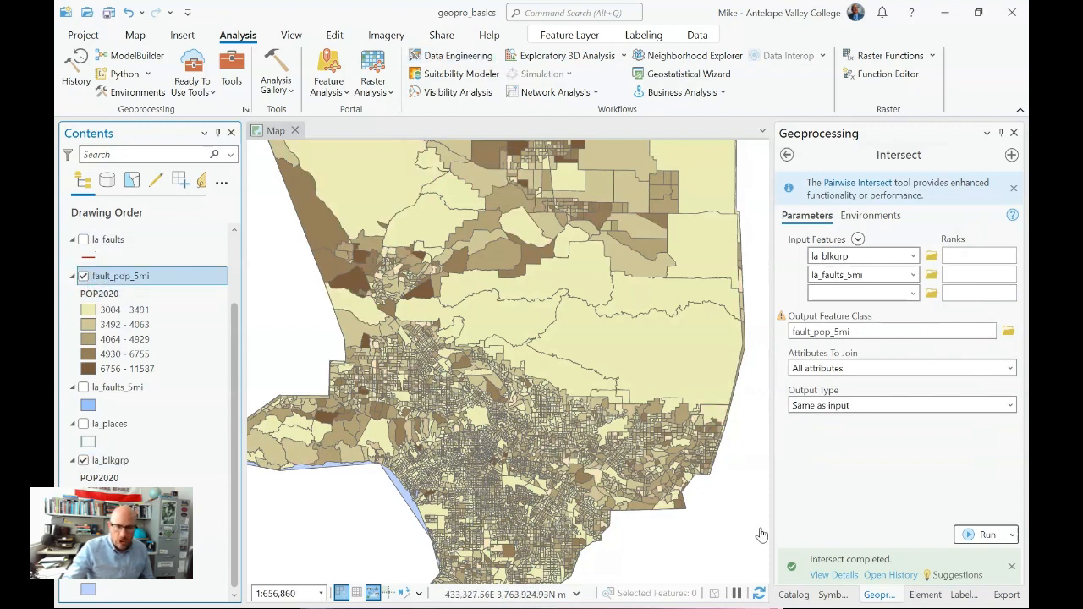
left_click(832, 594)
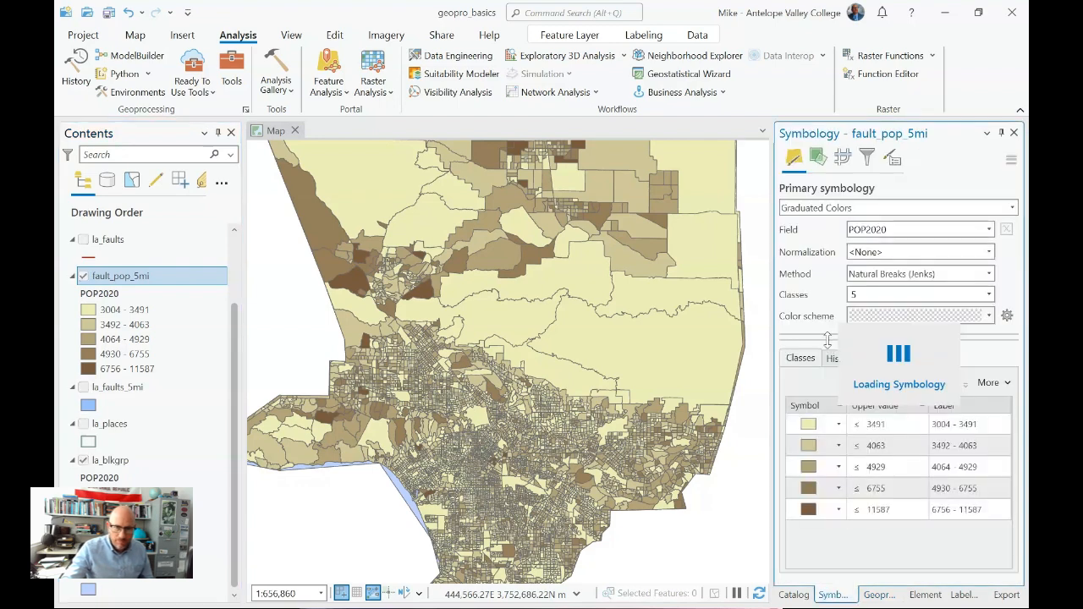
left_click(942, 216)
scroll(857, 245, "up", 5)
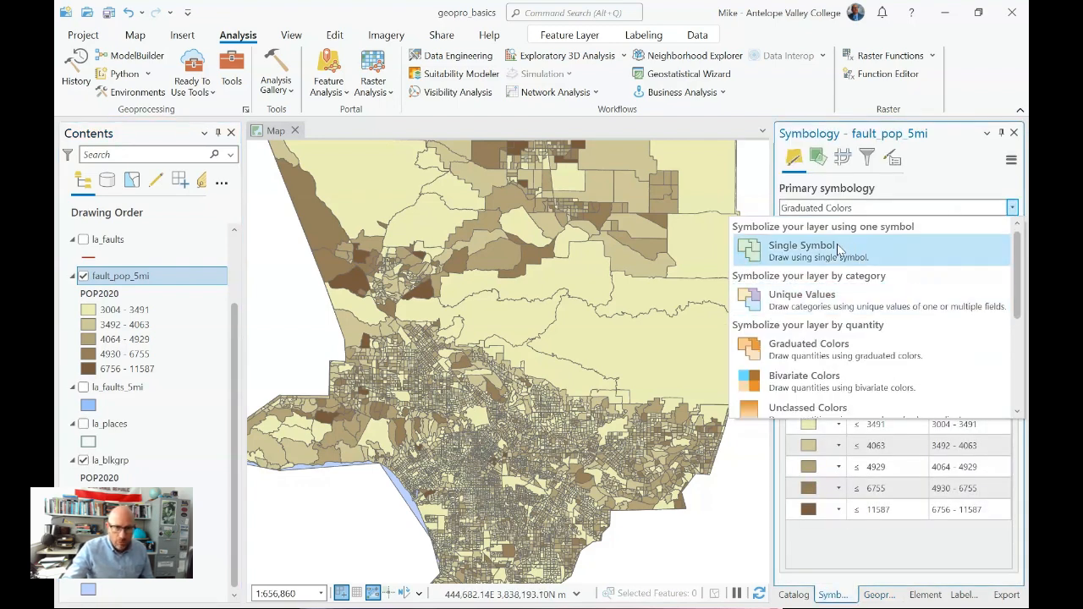
left_click(838, 247)
Give the fault_pop_5mi polygon symbol a bright red fill and a dark red outline, and apply the changes
left_click(856, 234)
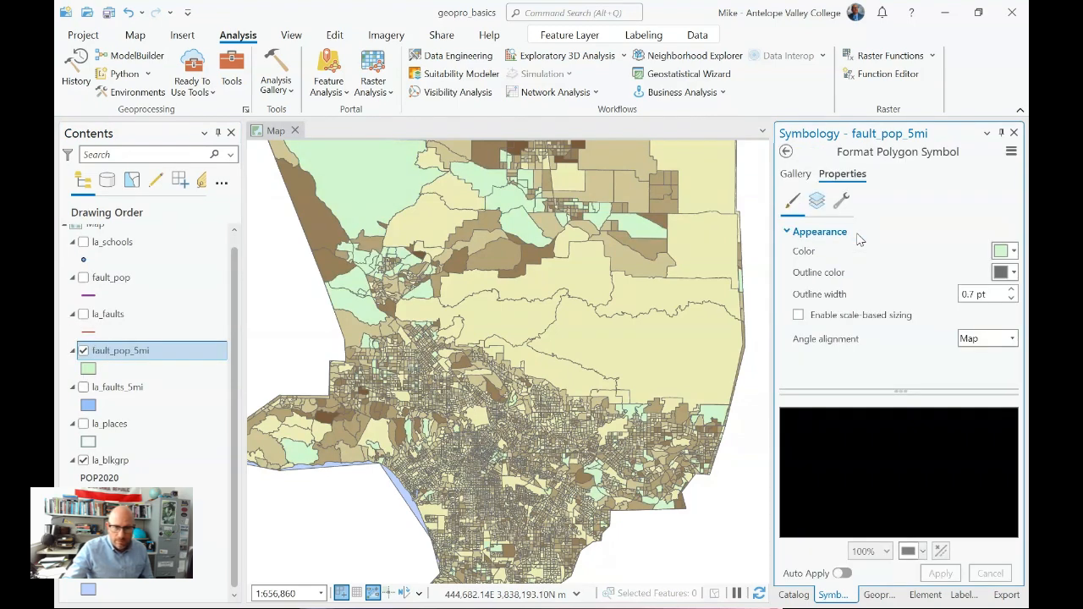
left_click(1006, 251)
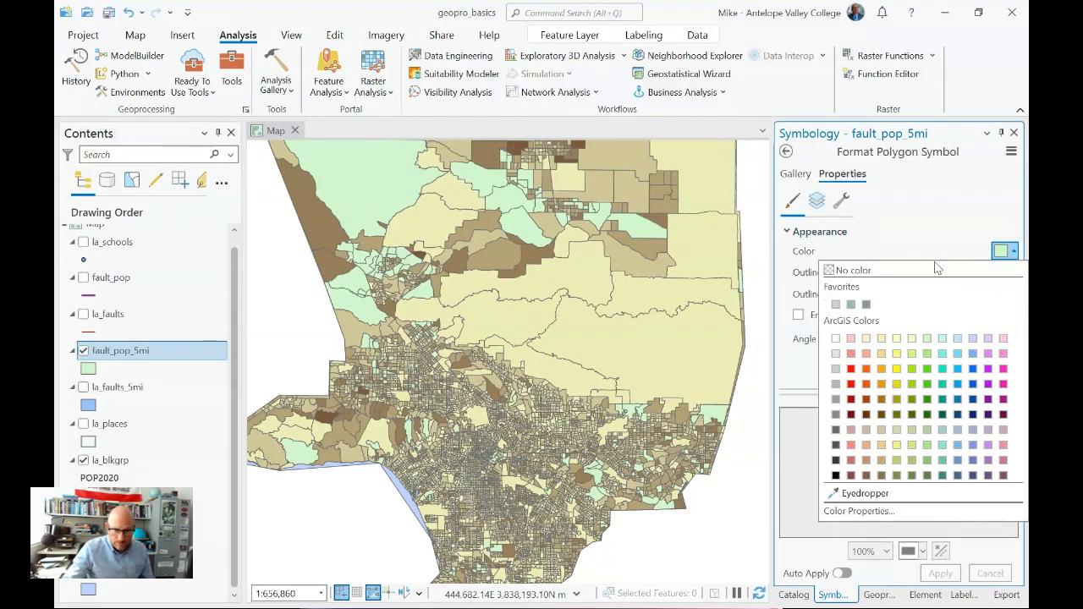
left_click(851, 385)
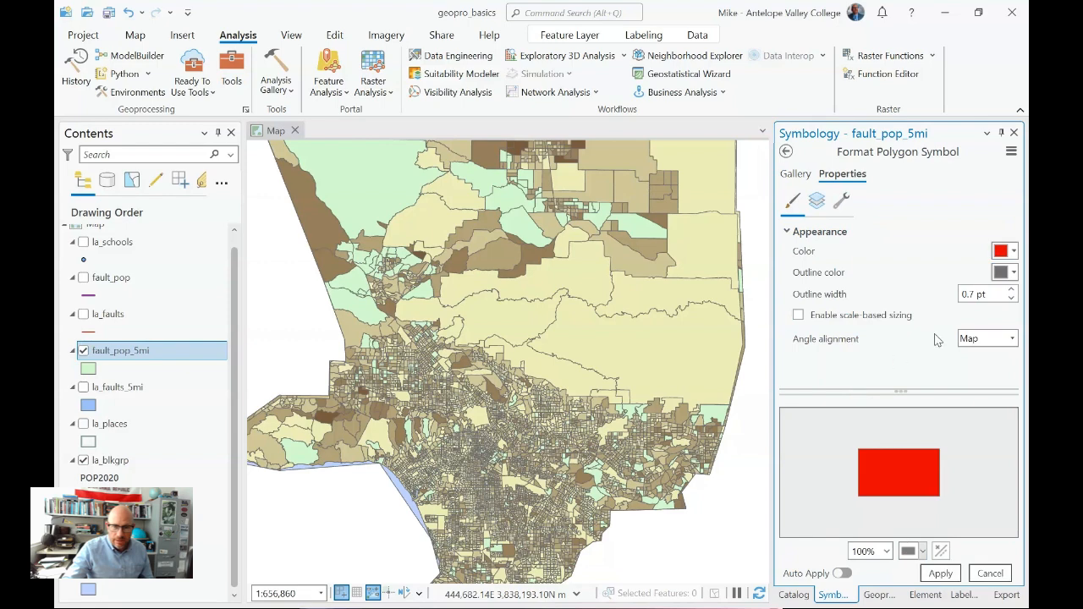
left_click(1005, 271)
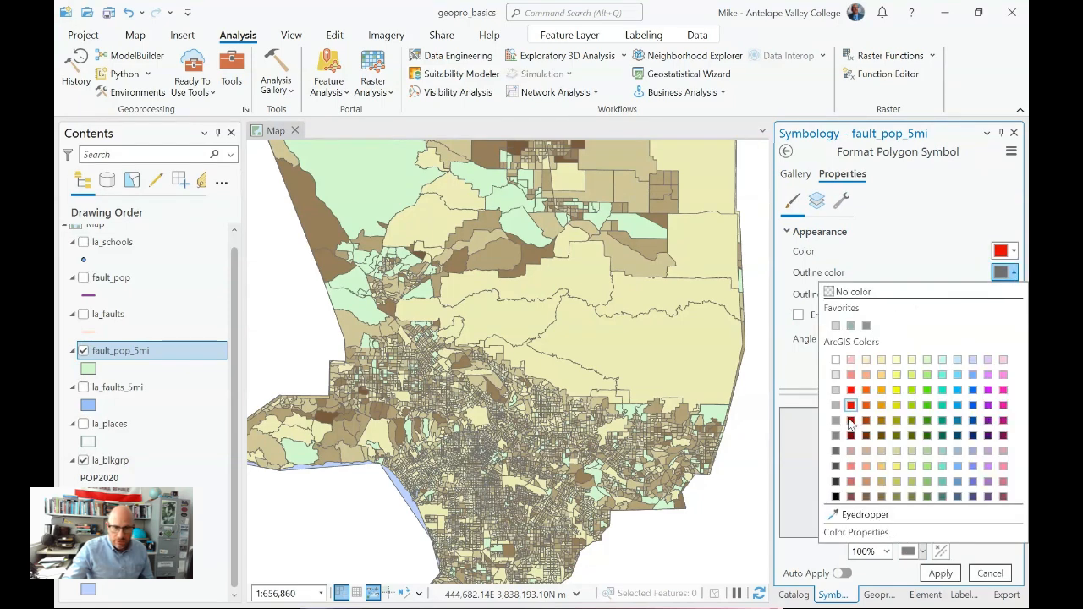
left_click(850, 434)
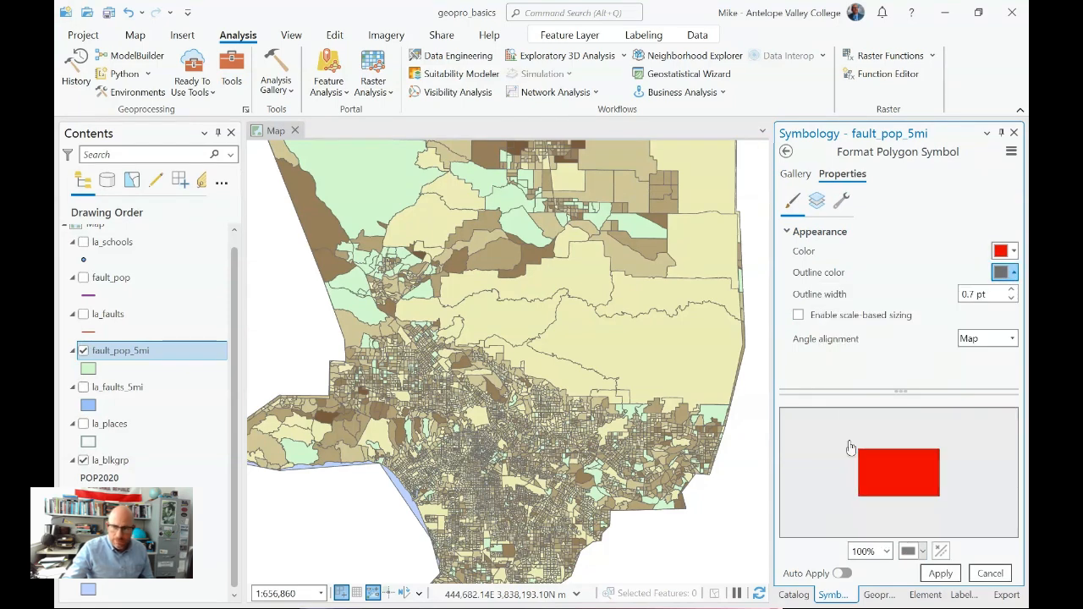
left_click(940, 574)
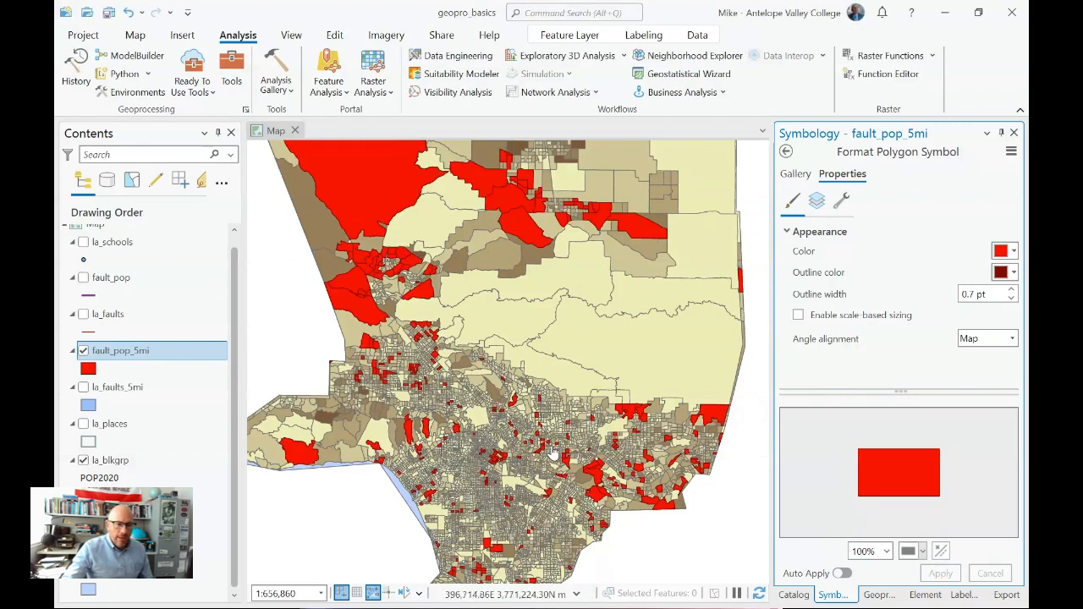
Bring the whole county into view and display the commands for inserting new project items
scroll(553, 454, "down", 2)
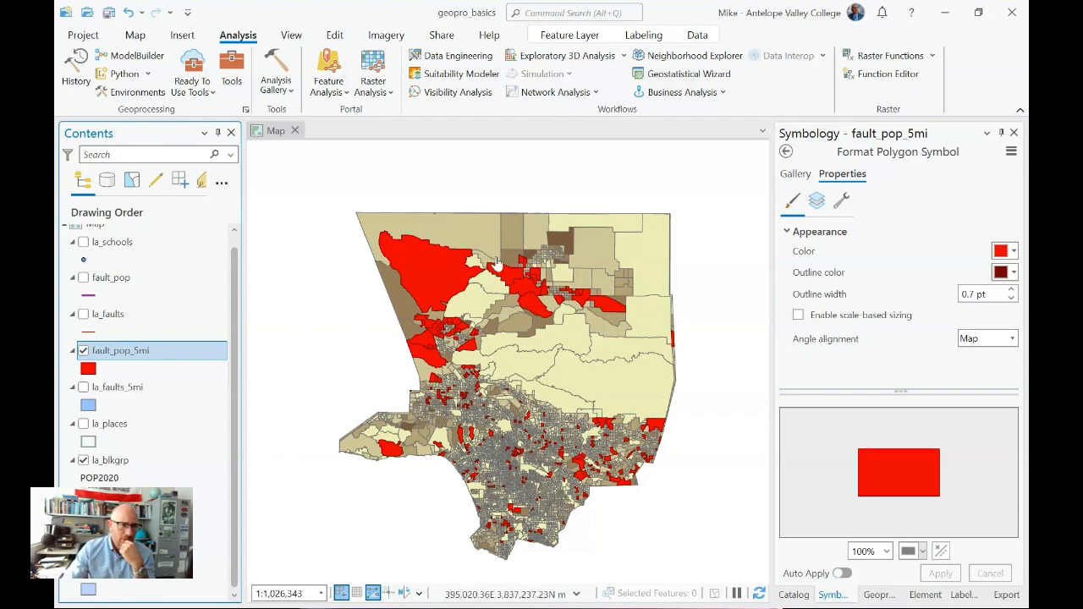
left_click(182, 34)
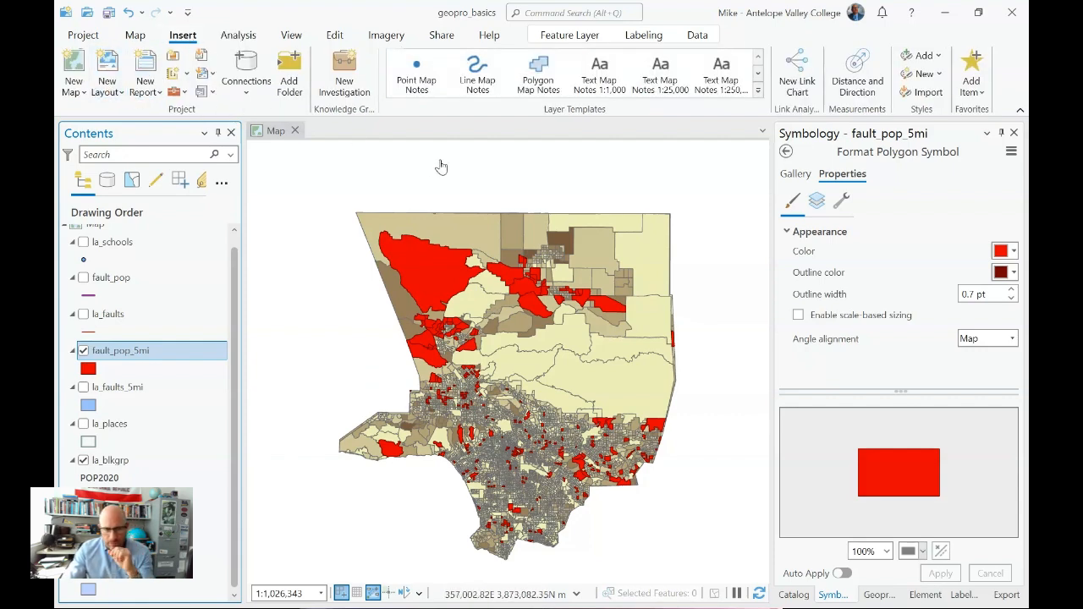